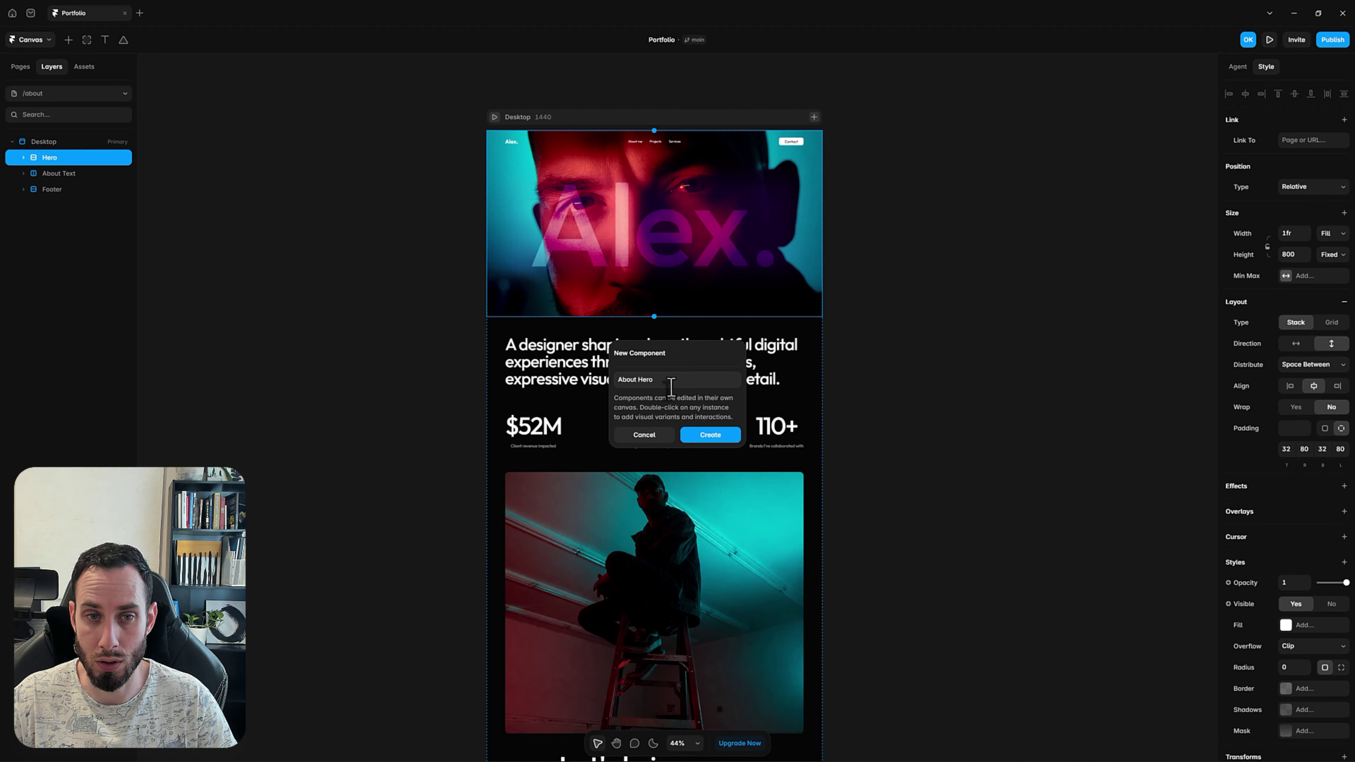
Create the About Hero component from the hero section and rename its primary variant Desktop
click(714, 442)
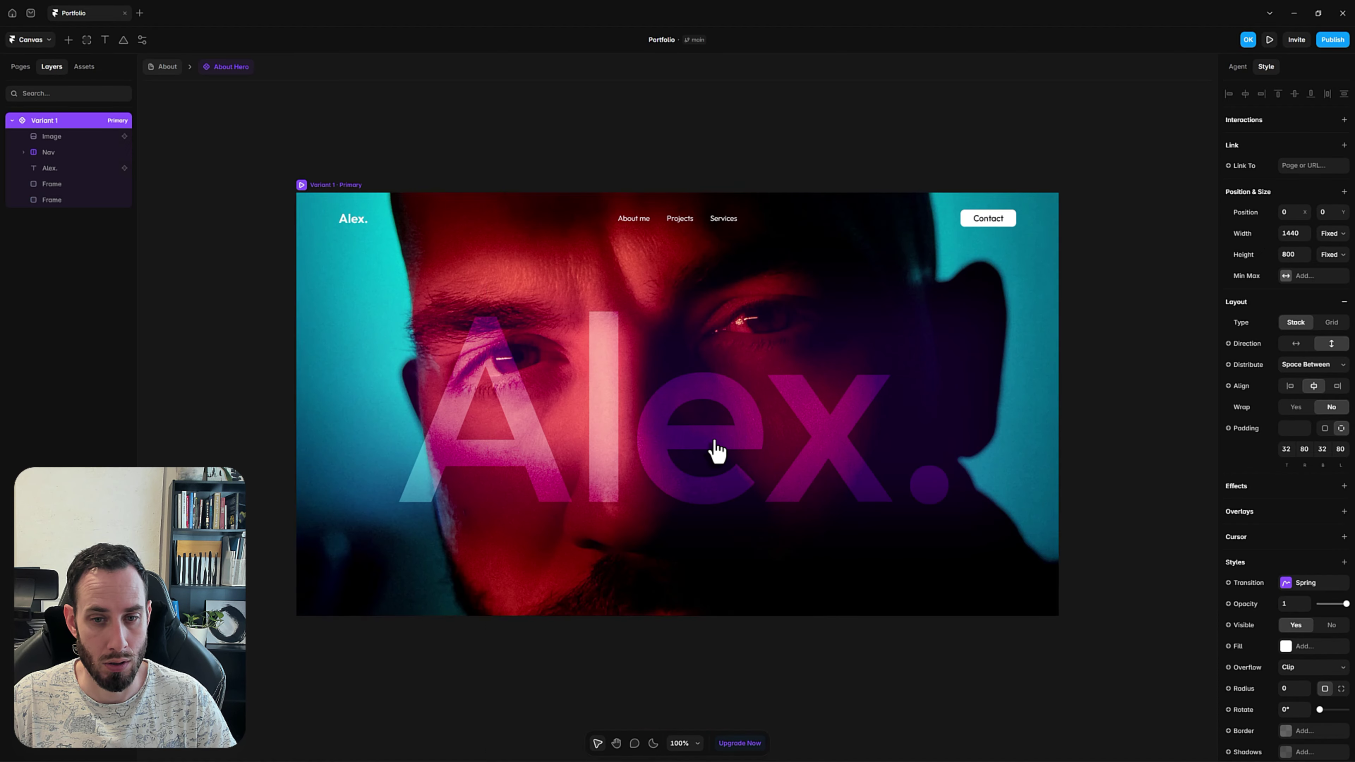
click(275, 137)
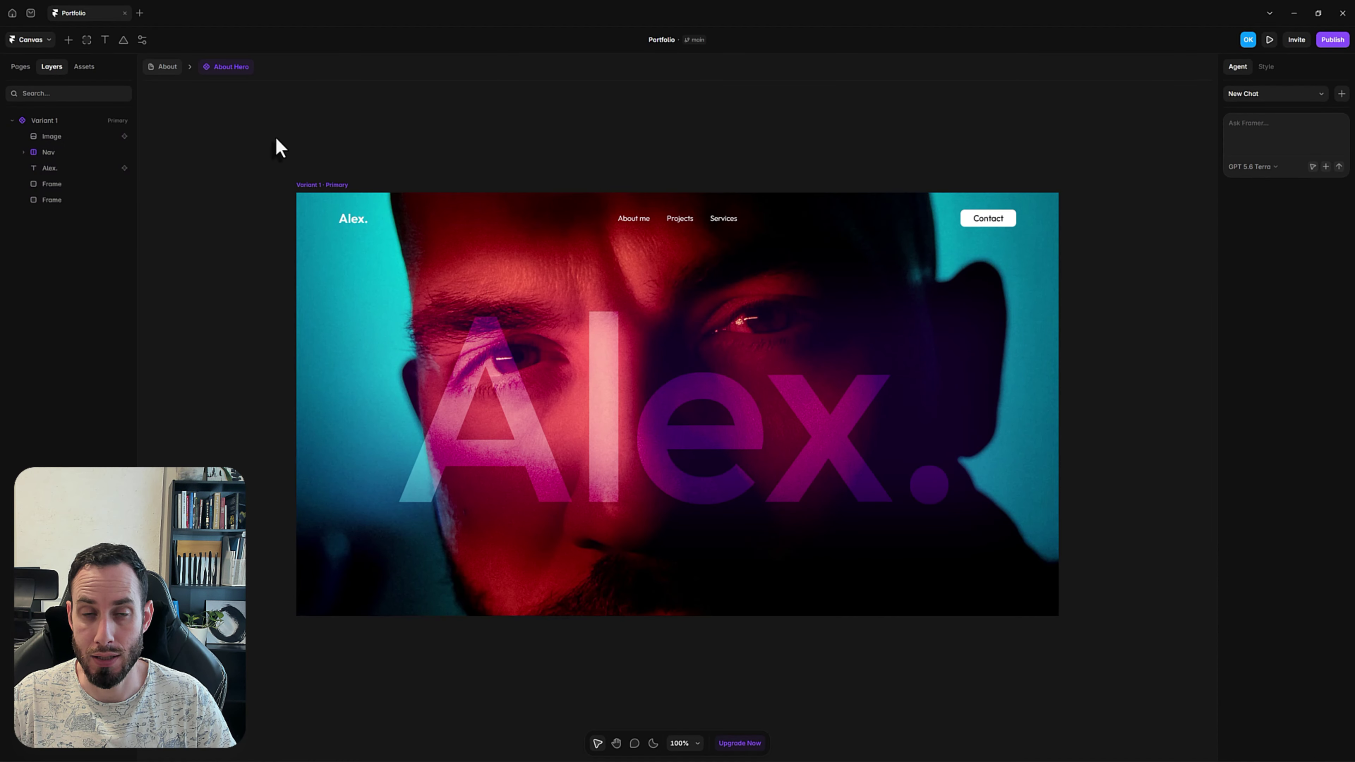
click(82, 121)
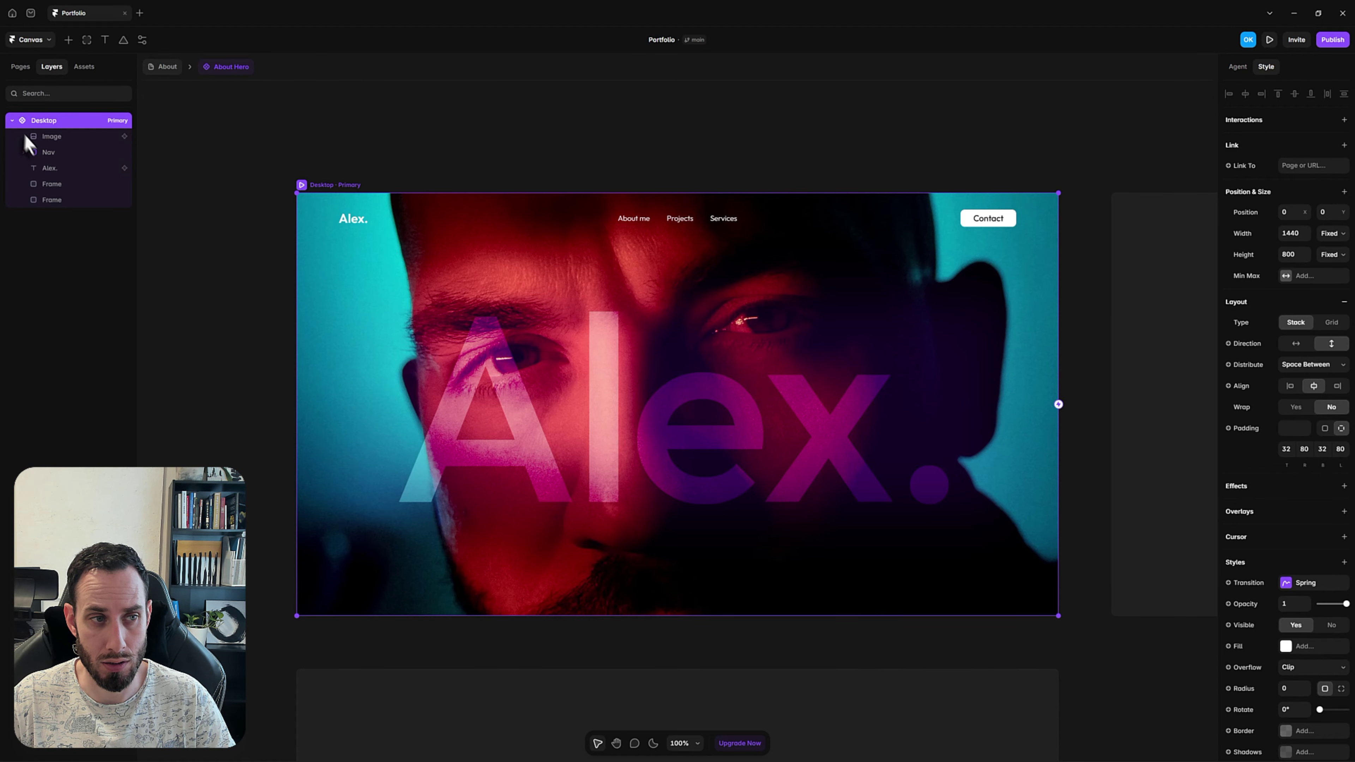
Duplicate the Desktop variant and name the copy Tablet
key(ctrl+d)
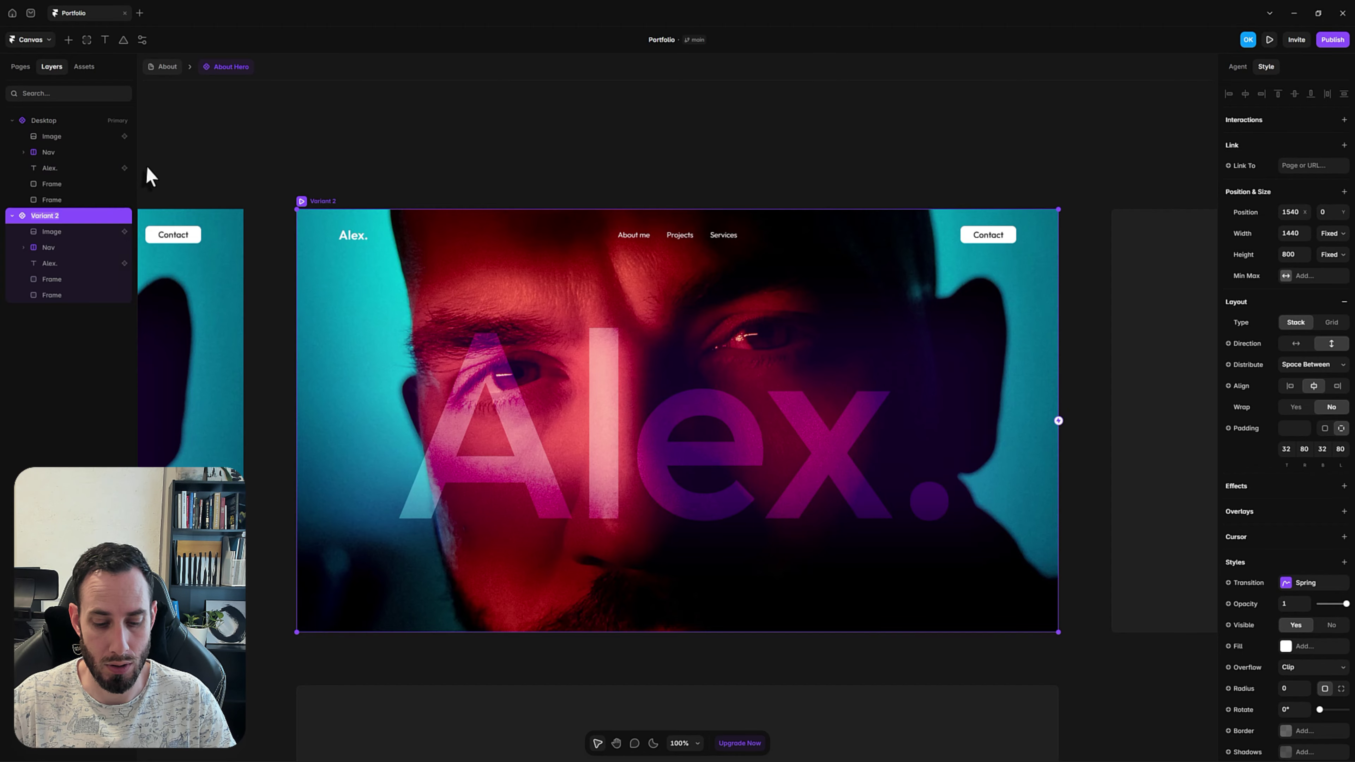
text(Tab)
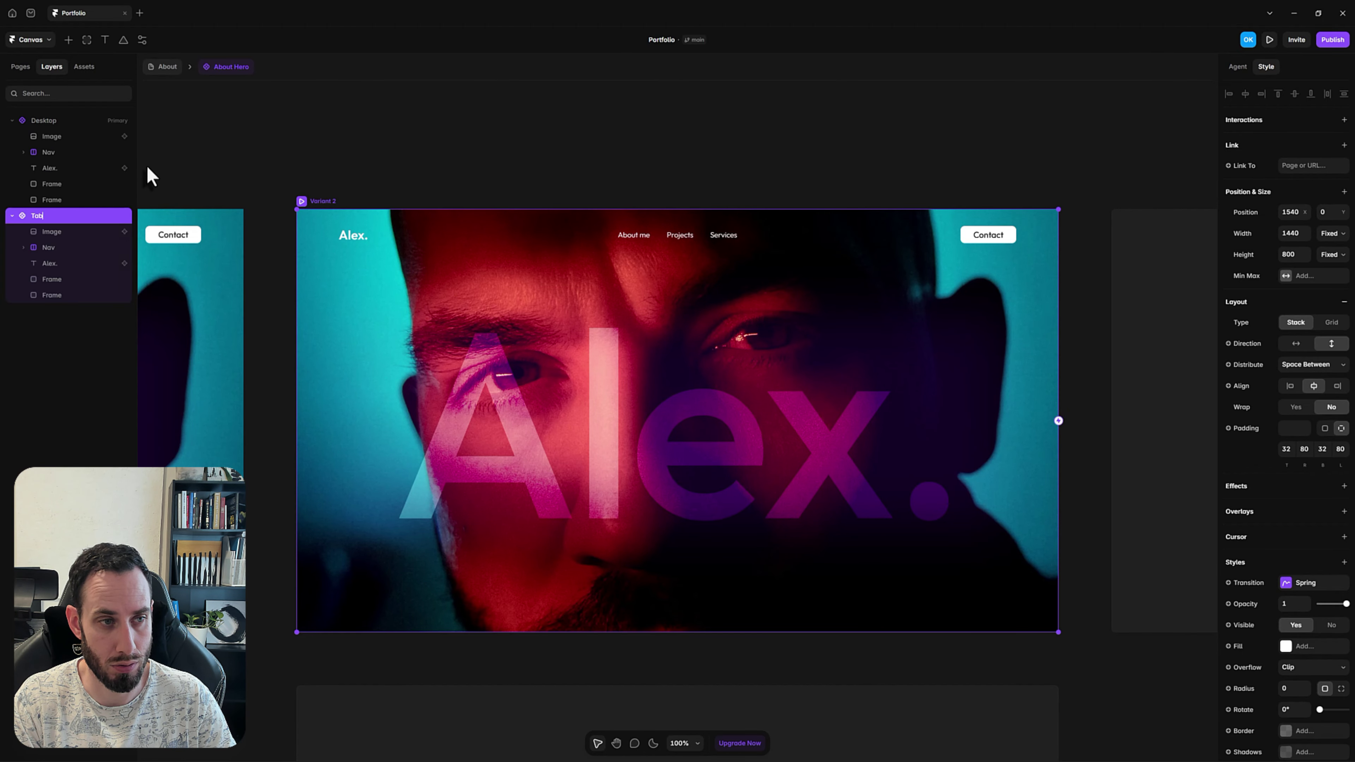
text(let)
key(Return)
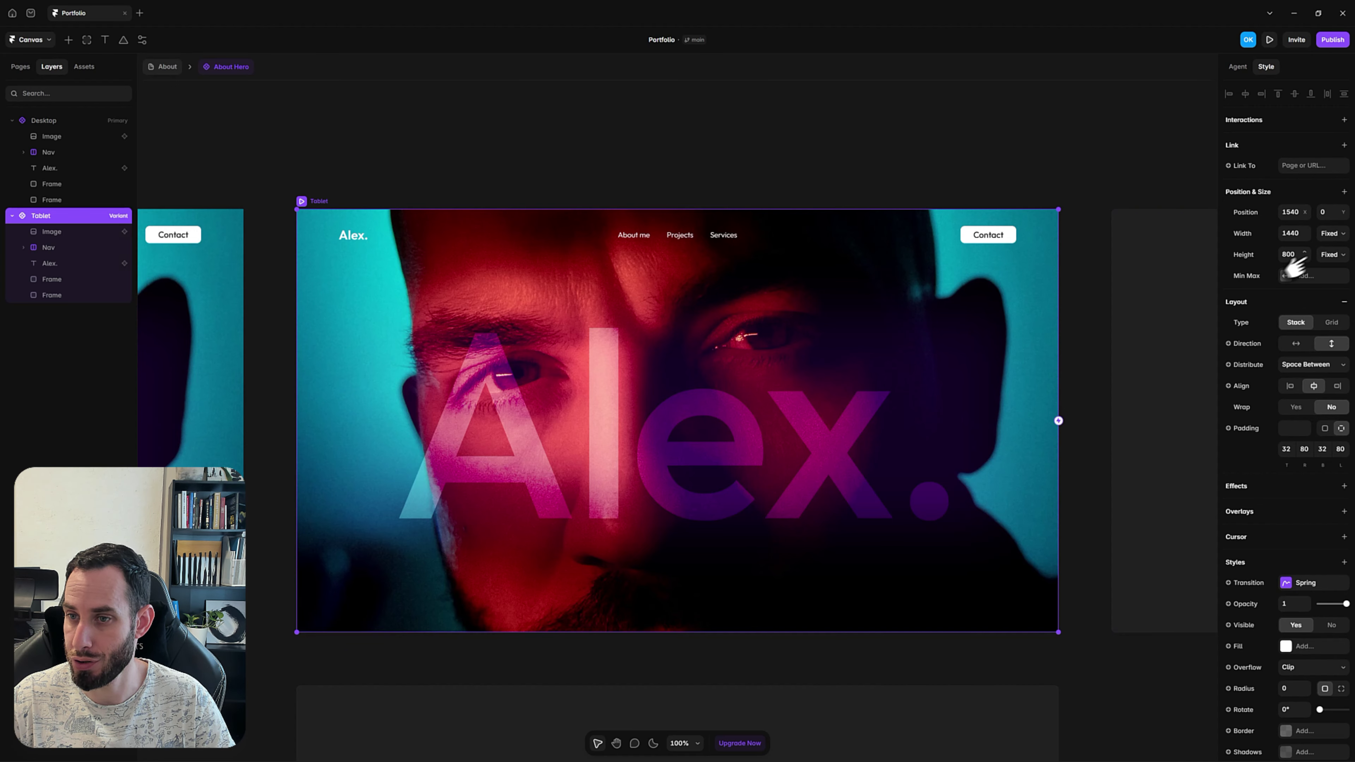
Resize the Tablet variant to a fixed width of 810 and a fixed height of 600
click(1302, 238)
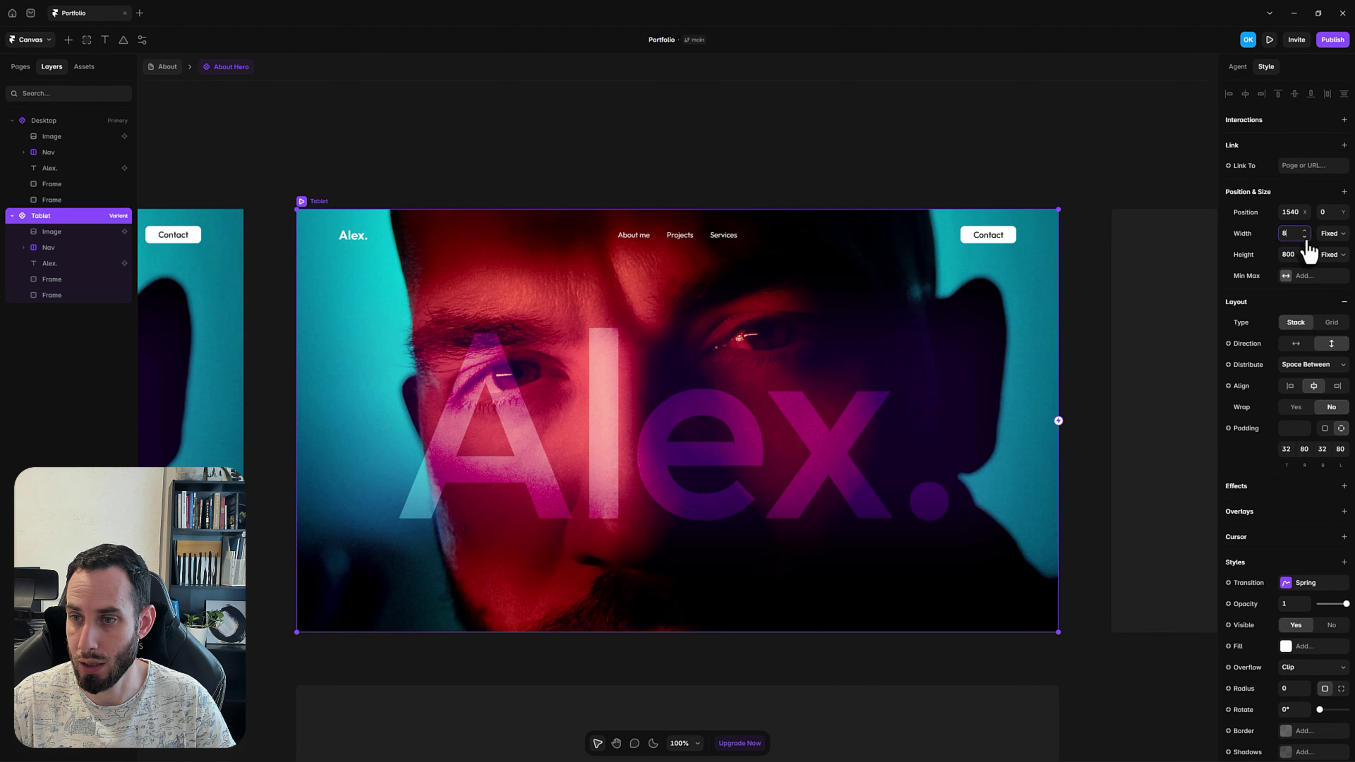
key(Return)
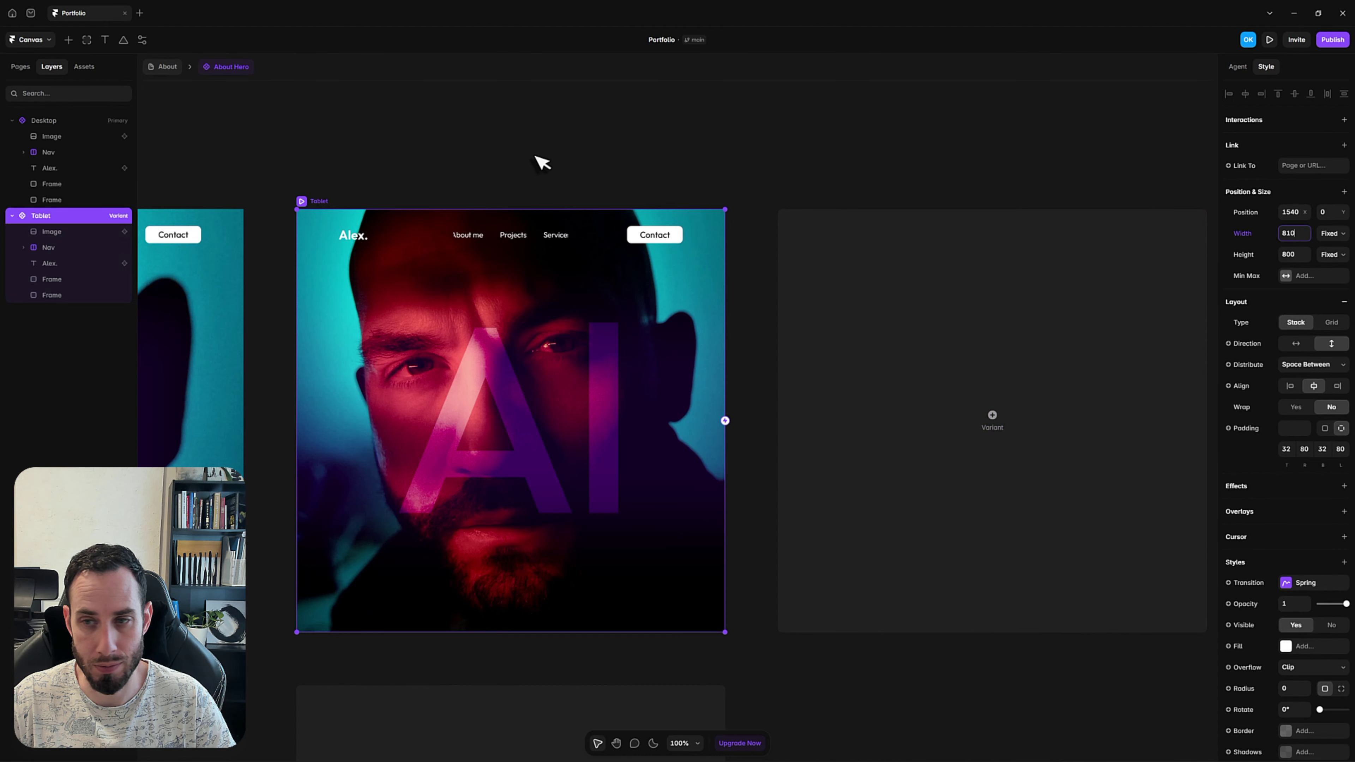
click(1294, 255)
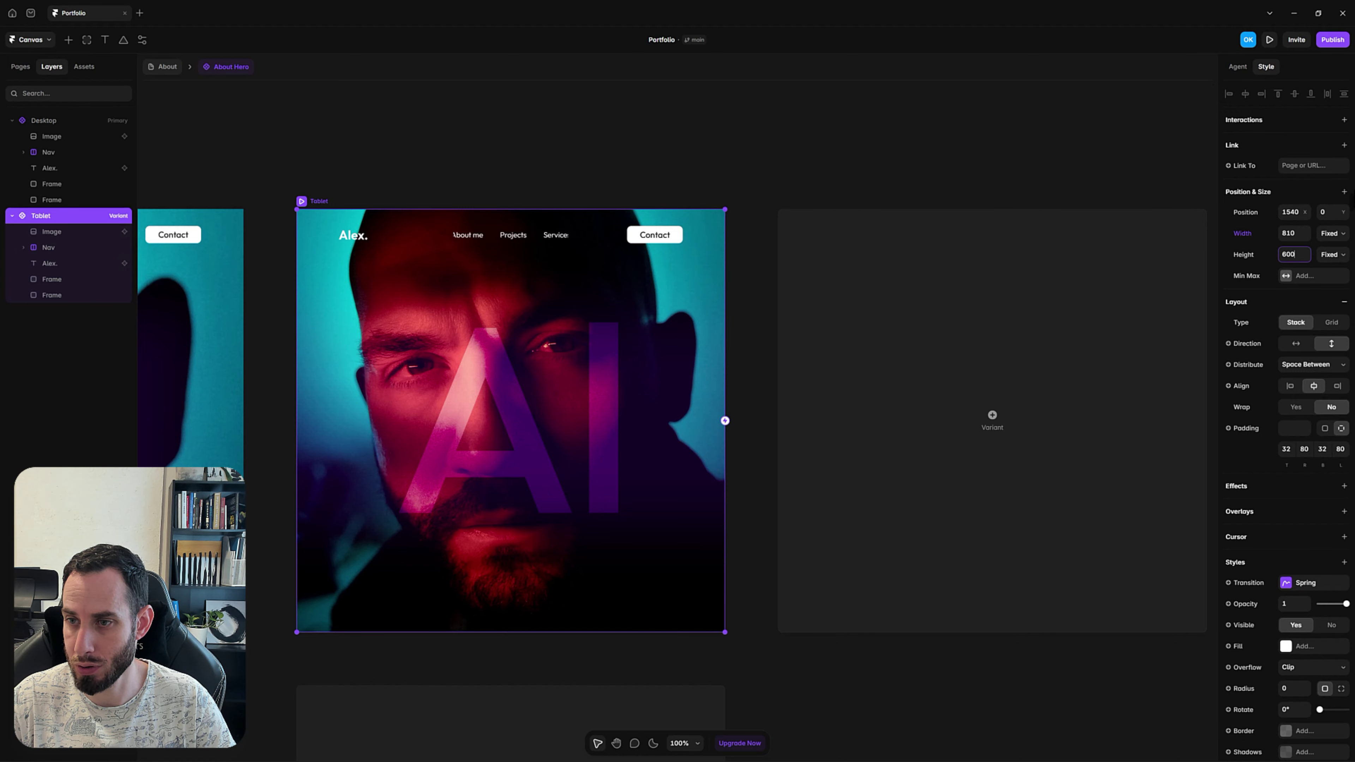
text(600)
key(Return)
click(502, 176)
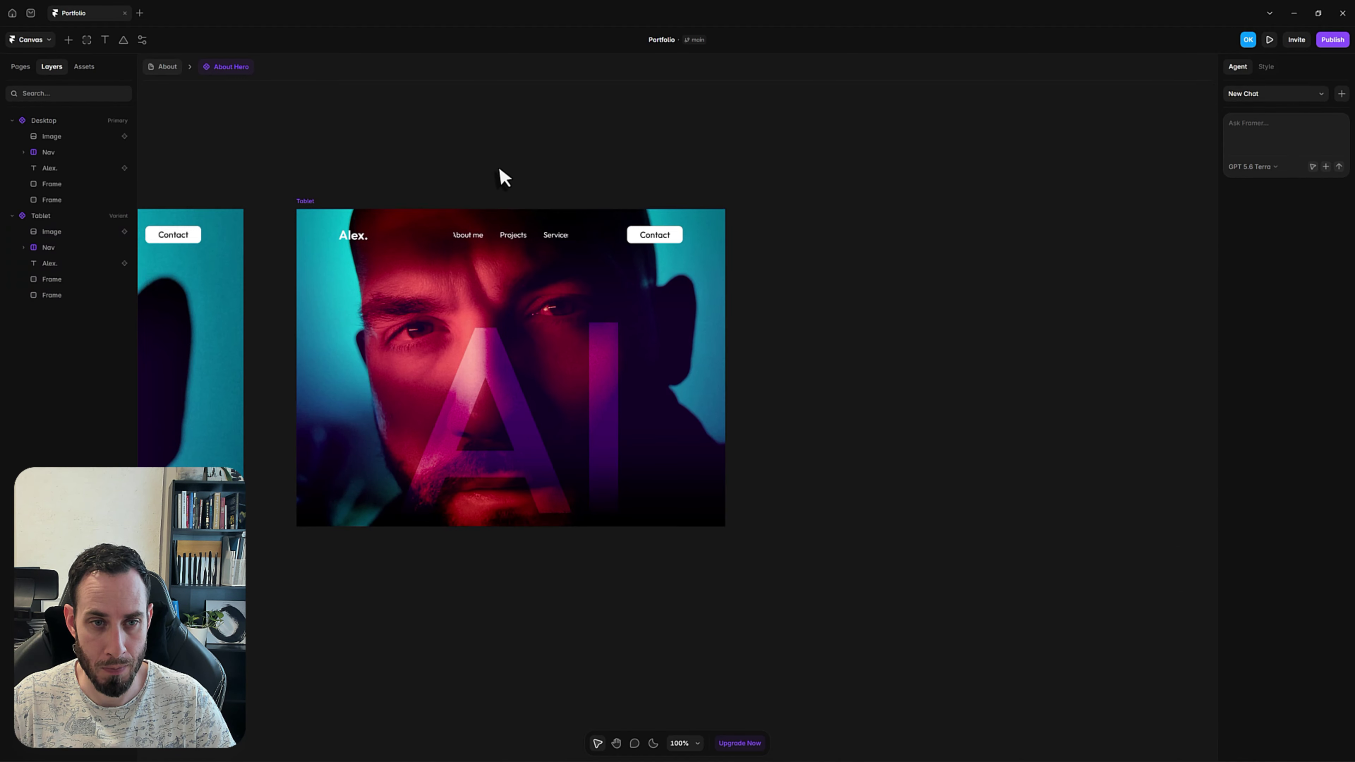
Set the font size of the Tablet variant's large headline text to 300 px, trying 350 px along the way
key(space)
drag(479, 162, 477, 83)
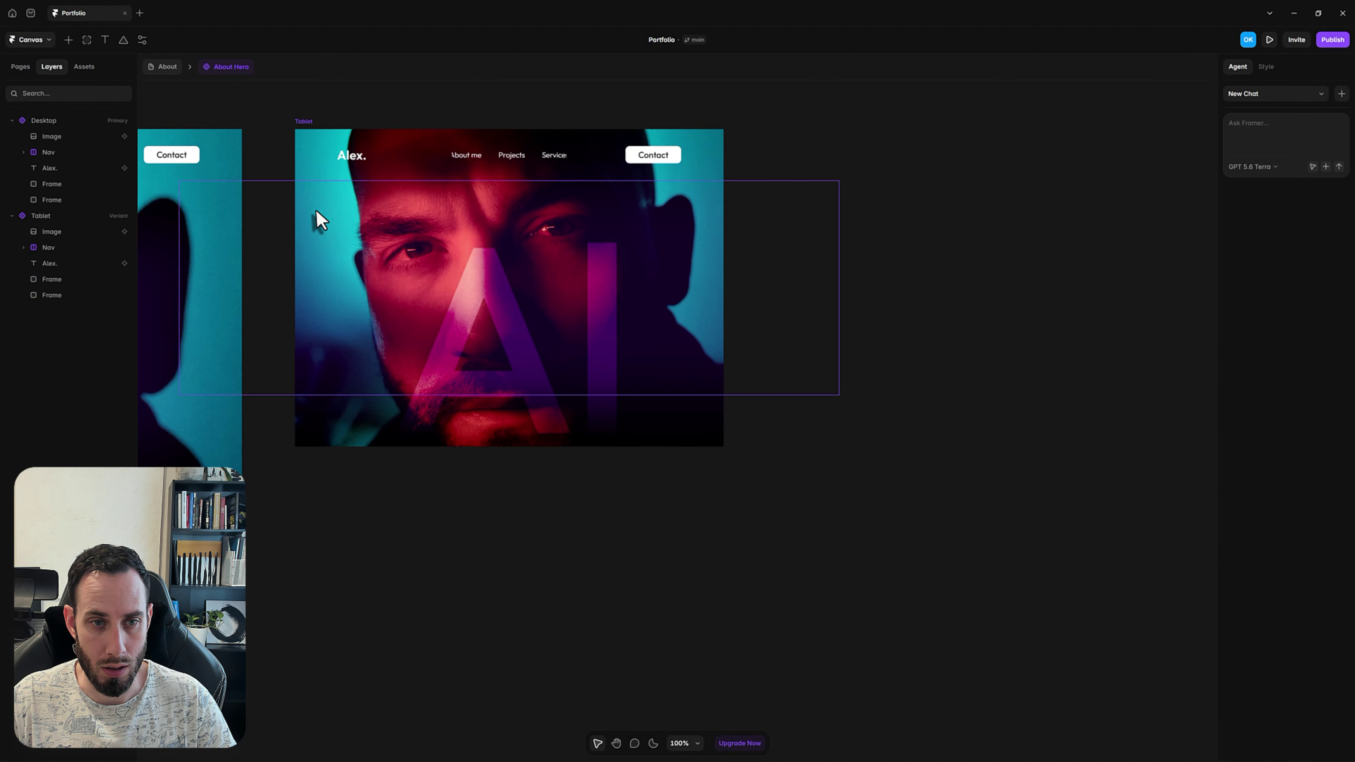
click(505, 350)
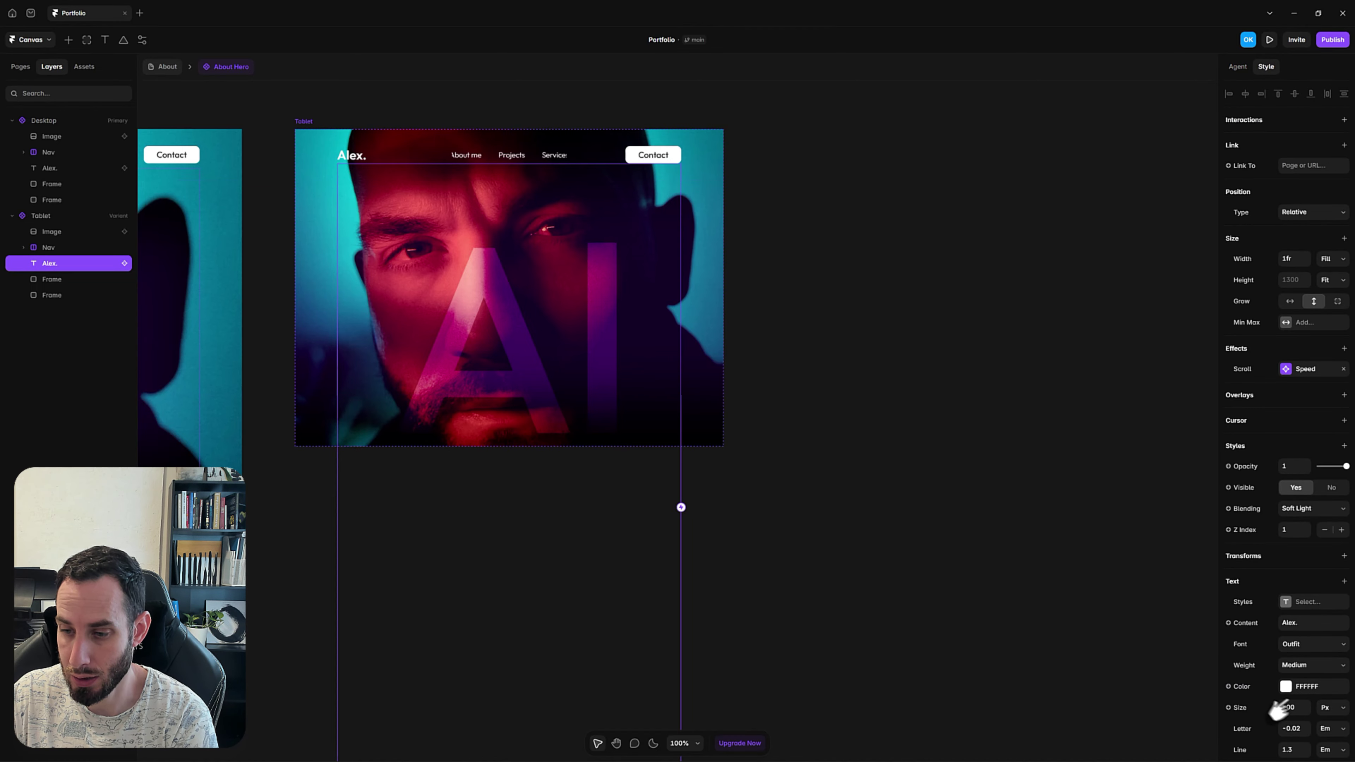
scroll(1291, 705, down, 3)
click(1292, 603)
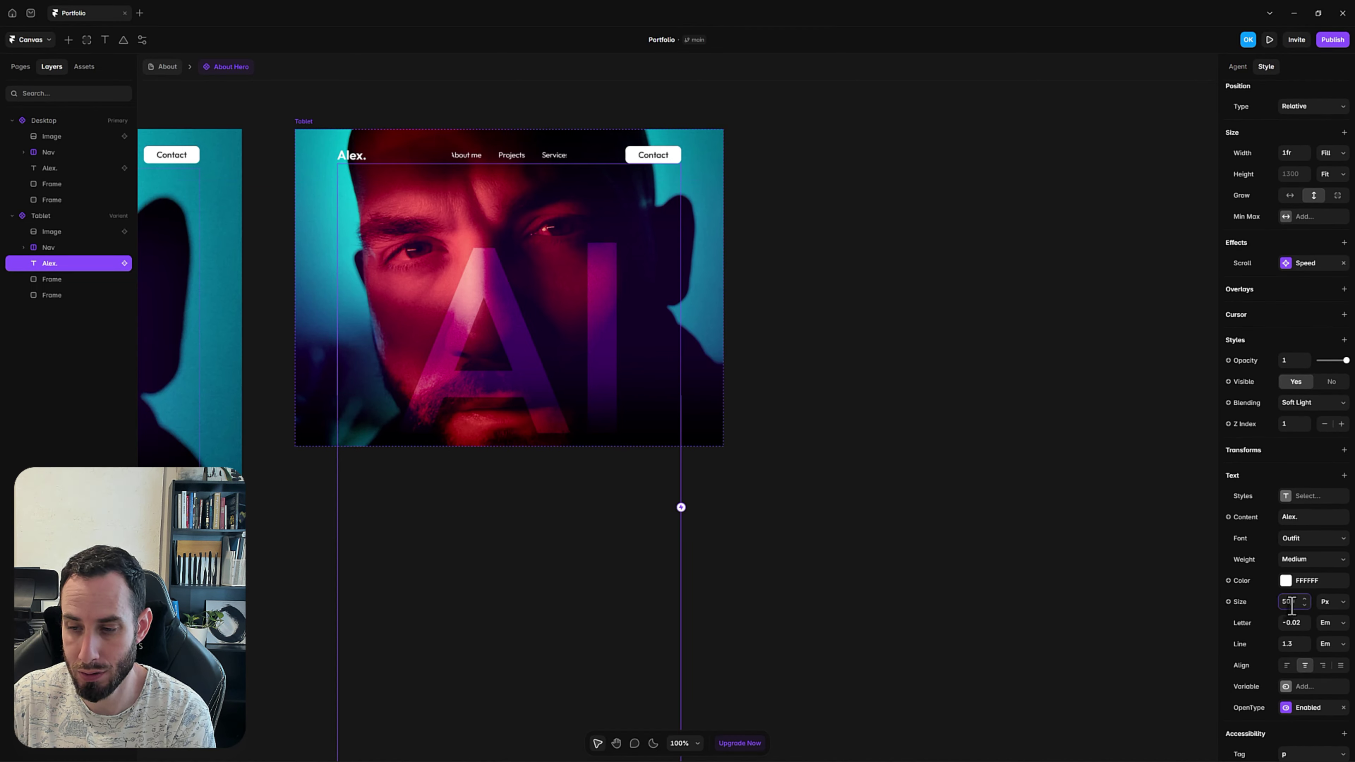
text(300)
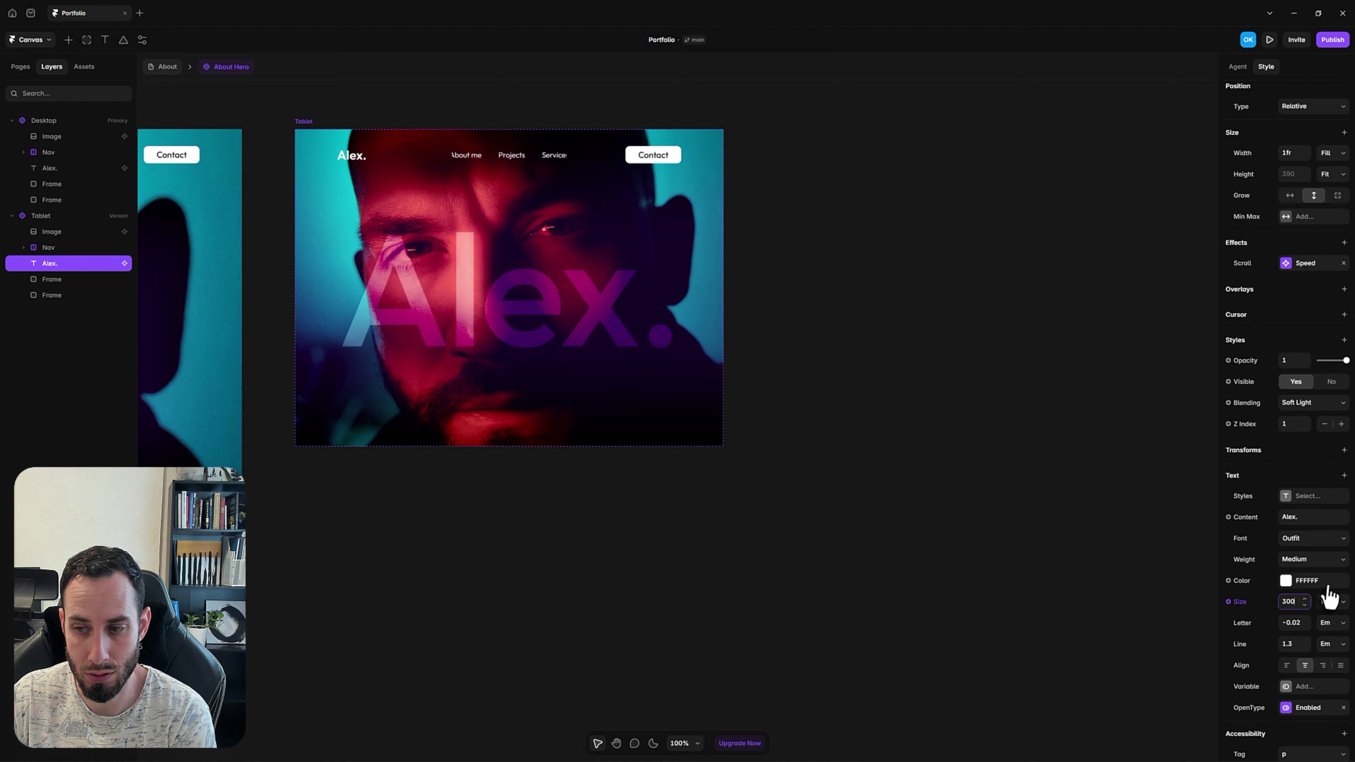
key(Return)
text(35)
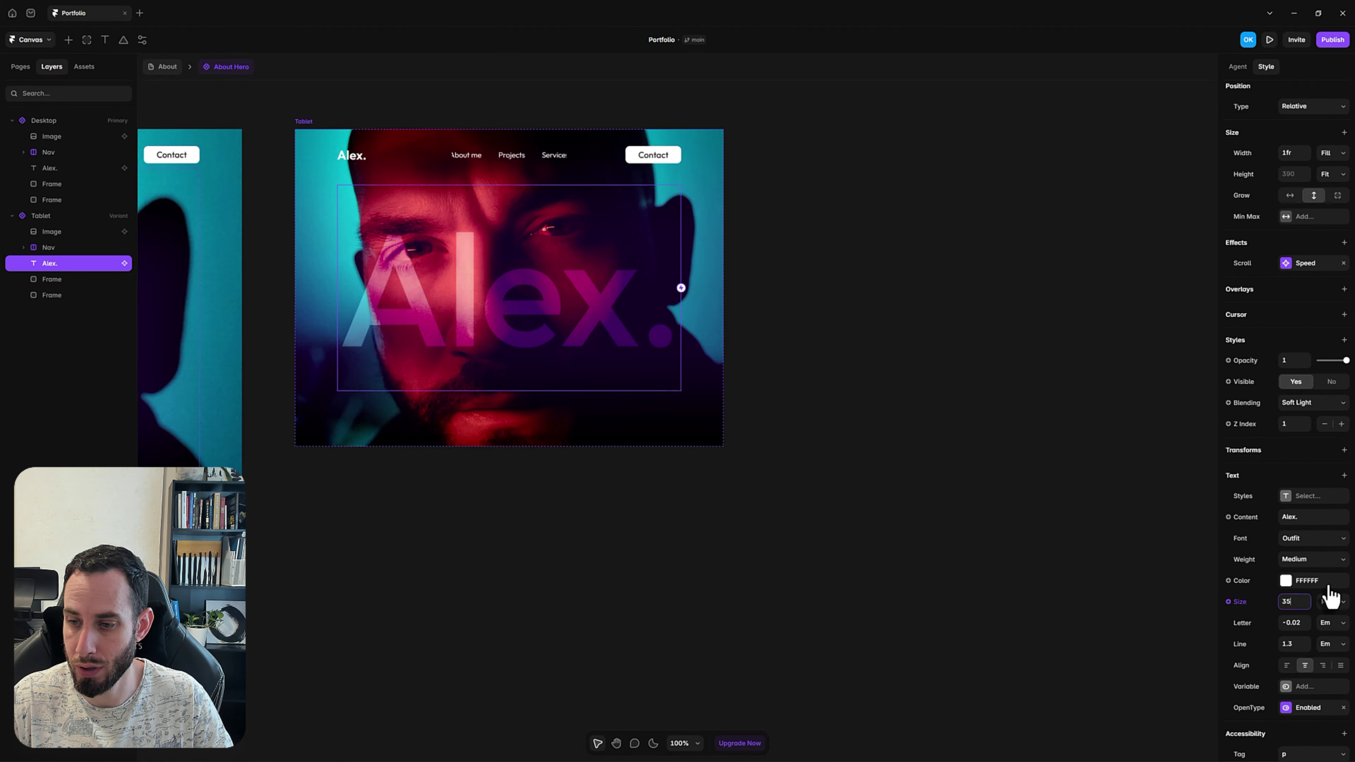
text(00)
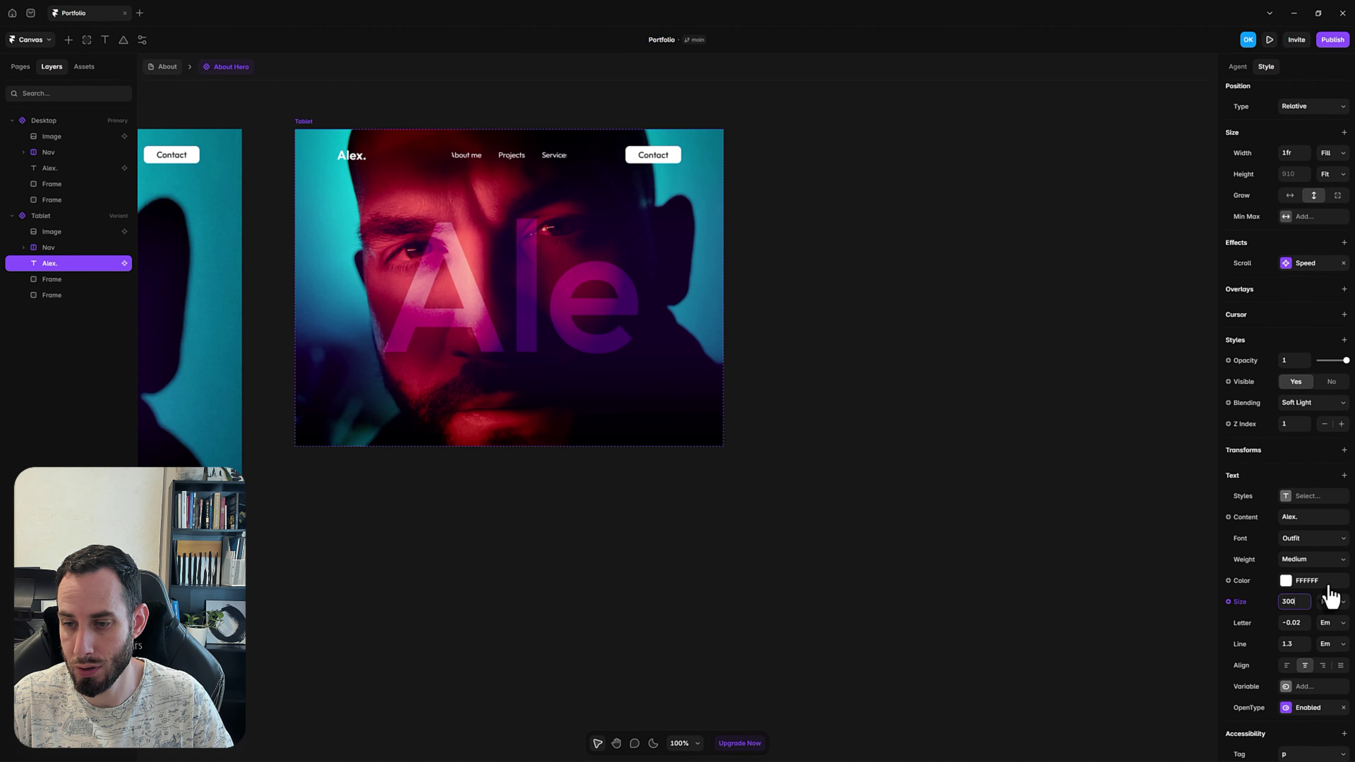
click(813, 437)
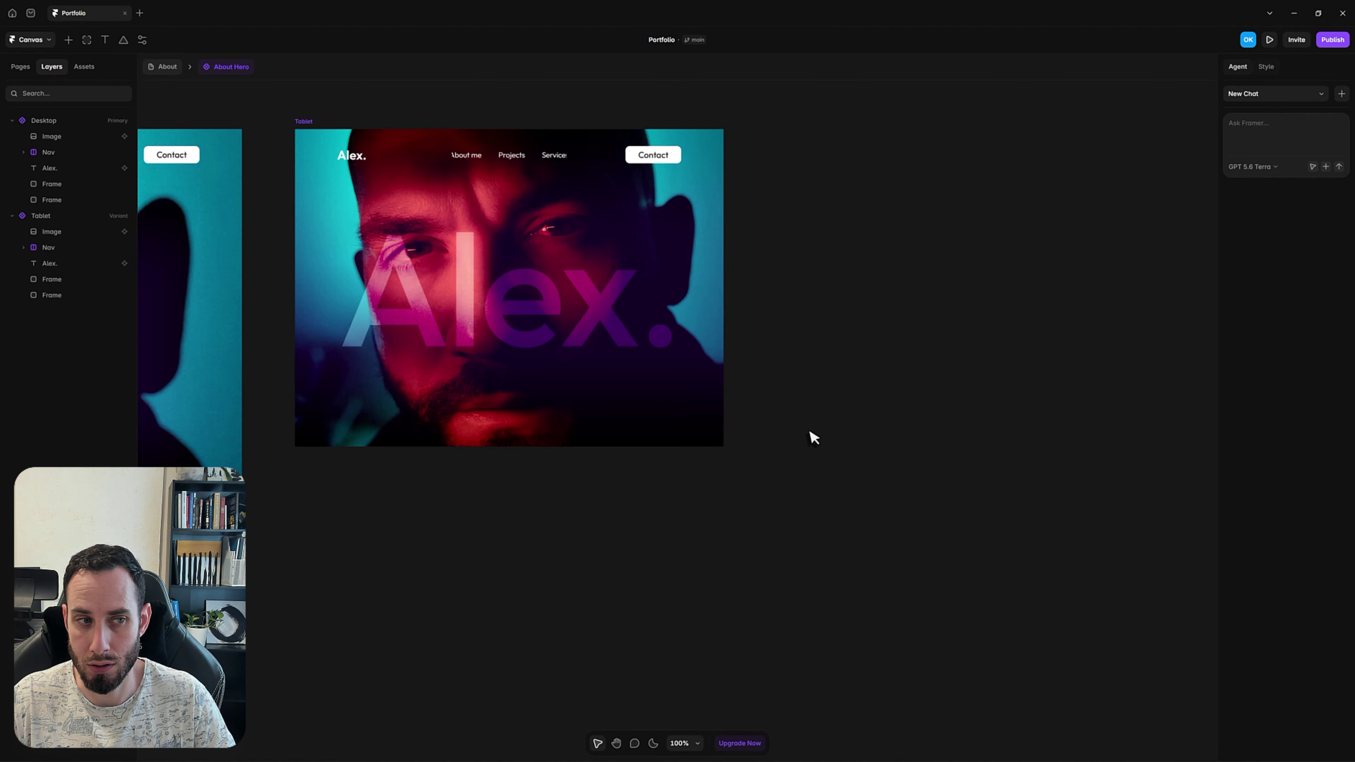
Set the Tablet variant's left and right padding to 48
drag(425, 340, 510, 394)
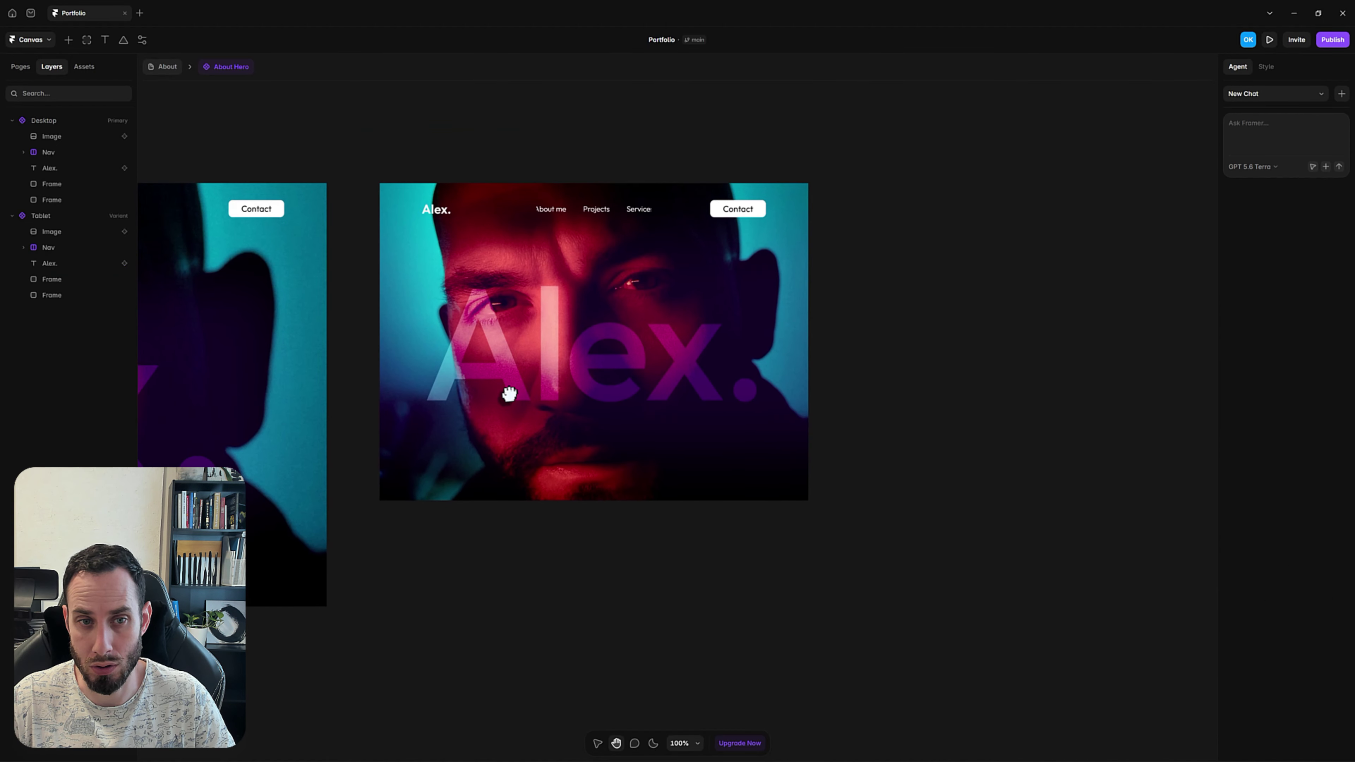
key(v)
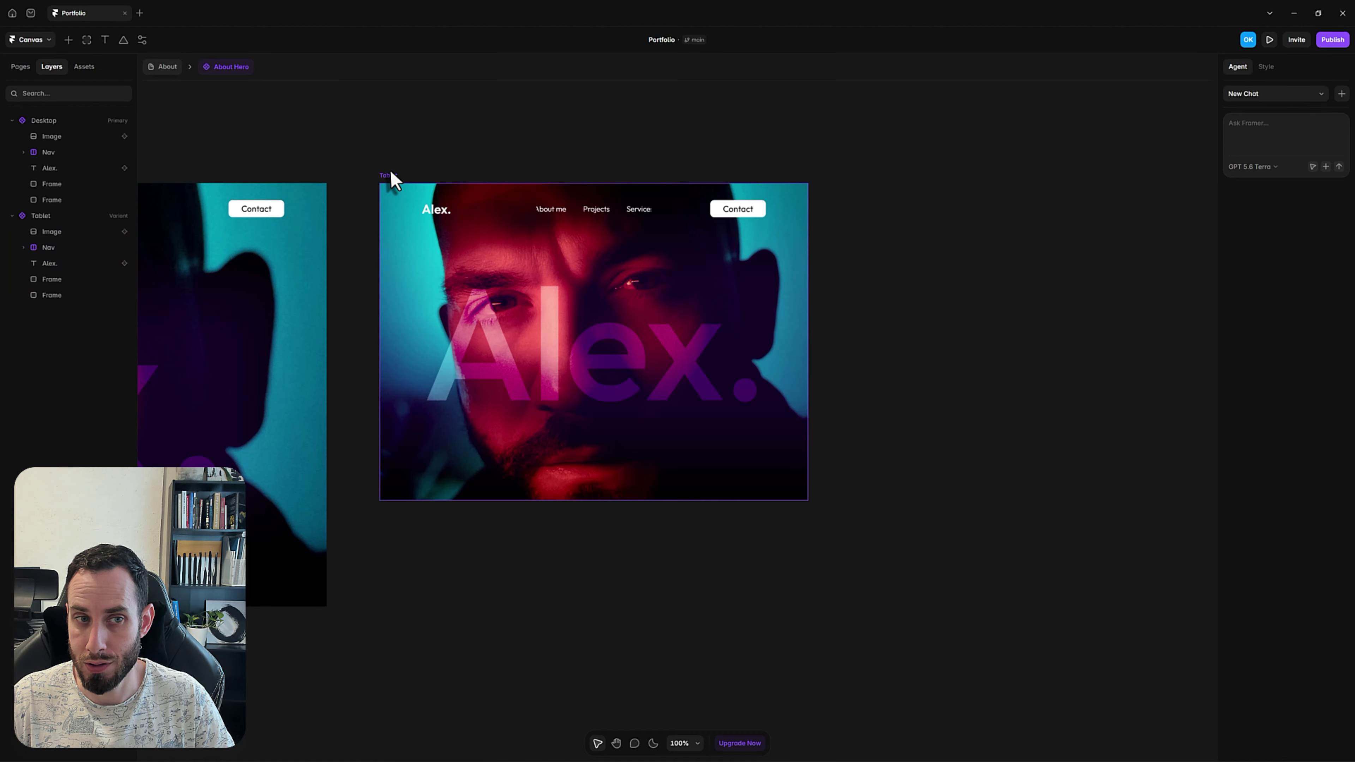
click(391, 174)
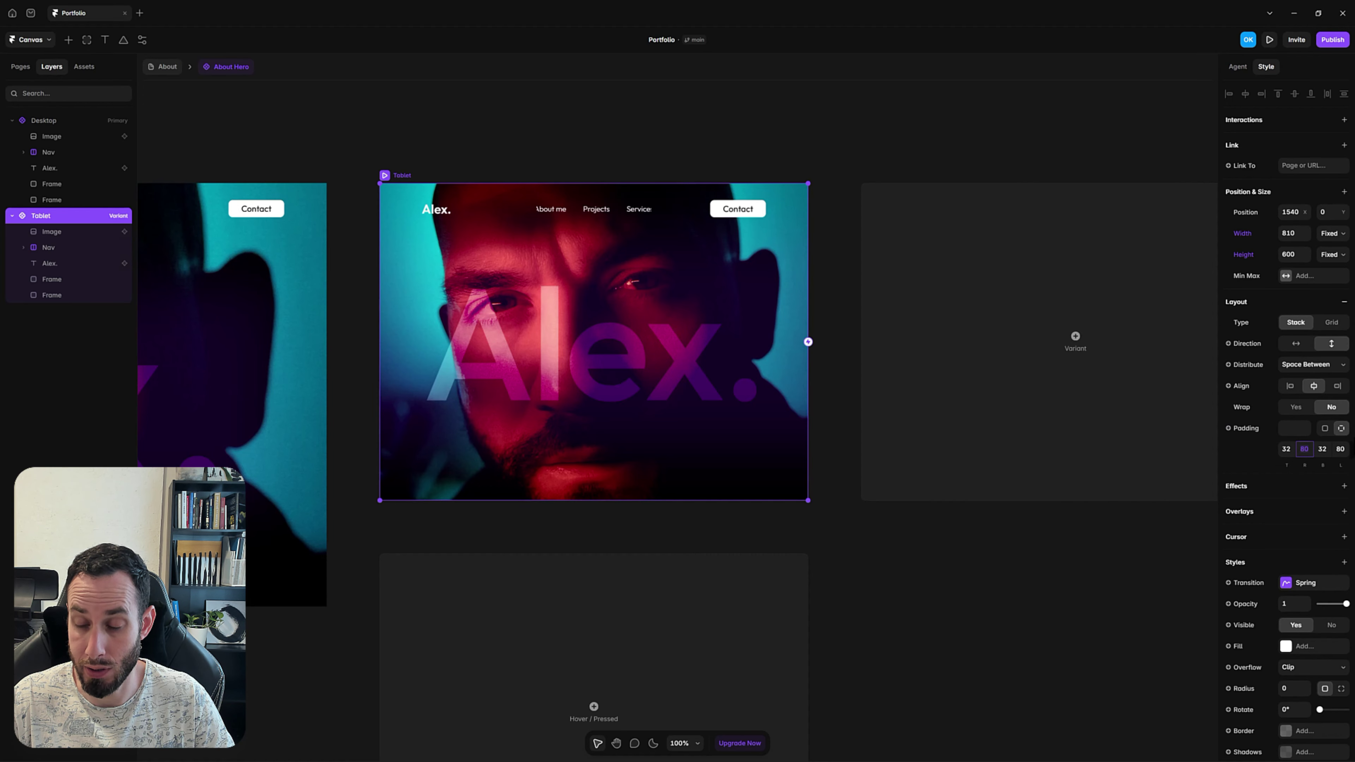
text(48)
key(Tab)
key(Tab)
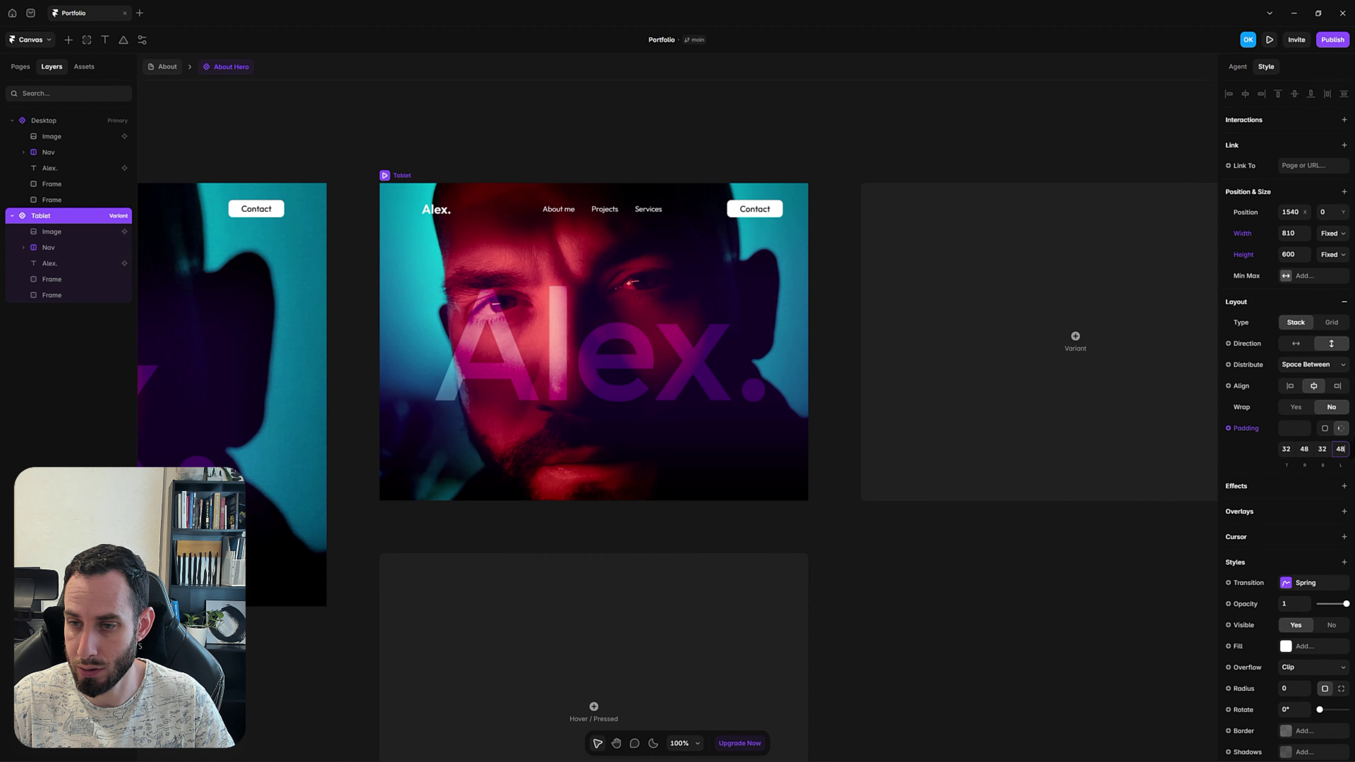
text(48)
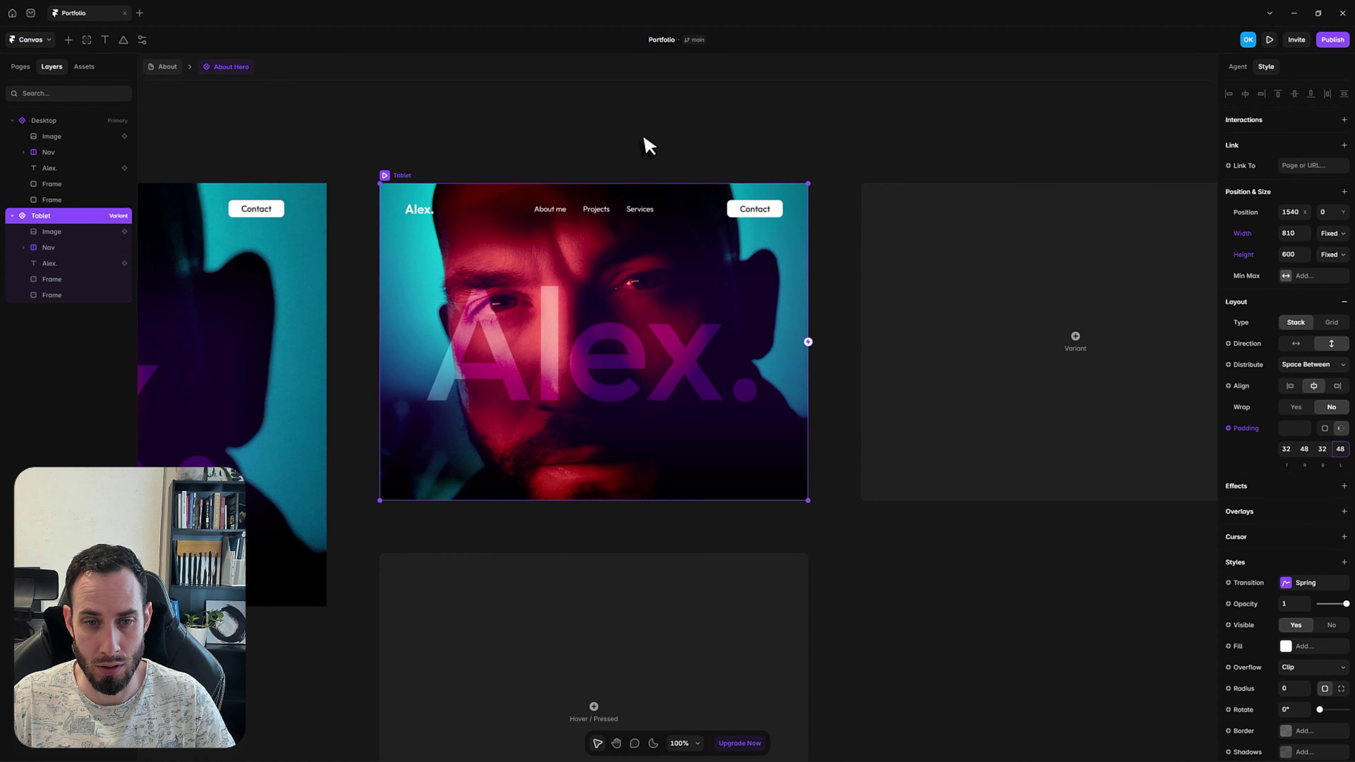
click(644, 138)
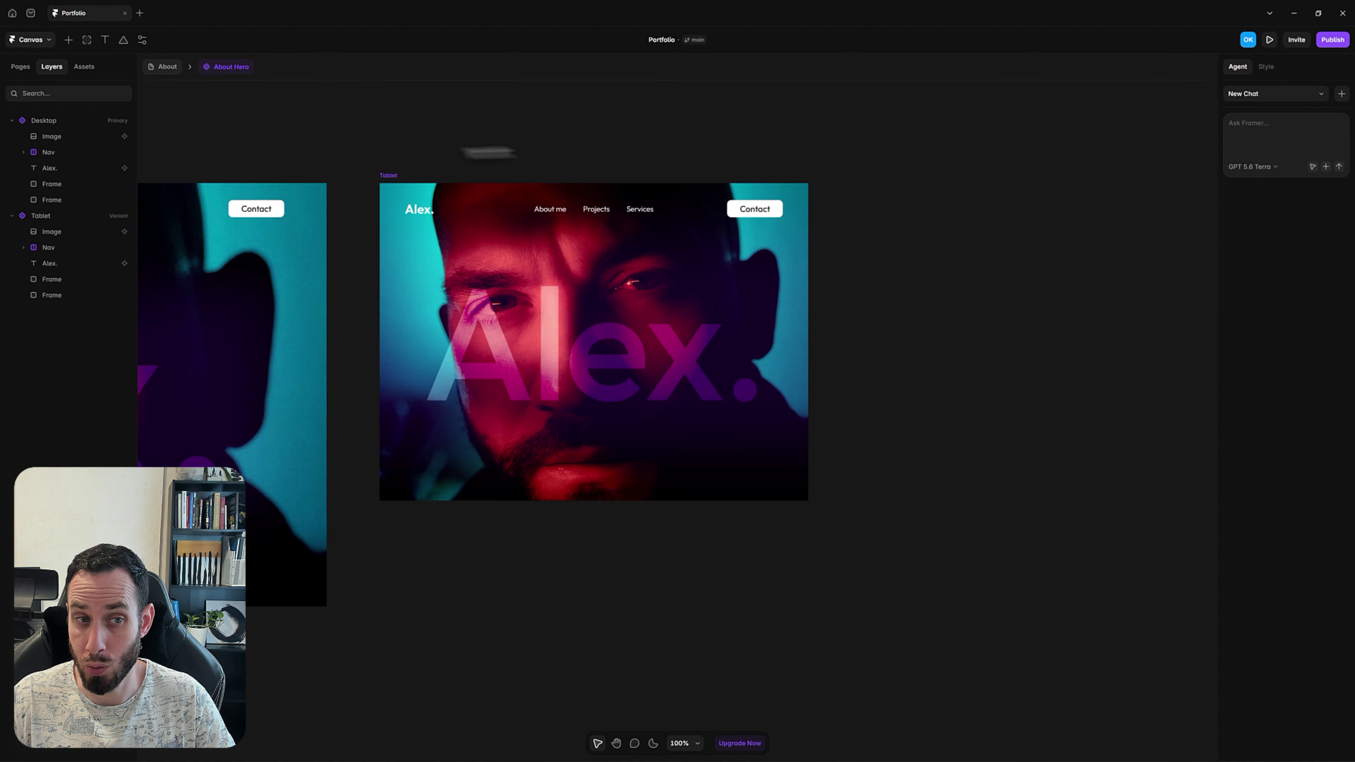
Duplicate the Tablet variant as Phone and set the copy's width to 390
scroll(379, 151, left, 2)
click(424, 184)
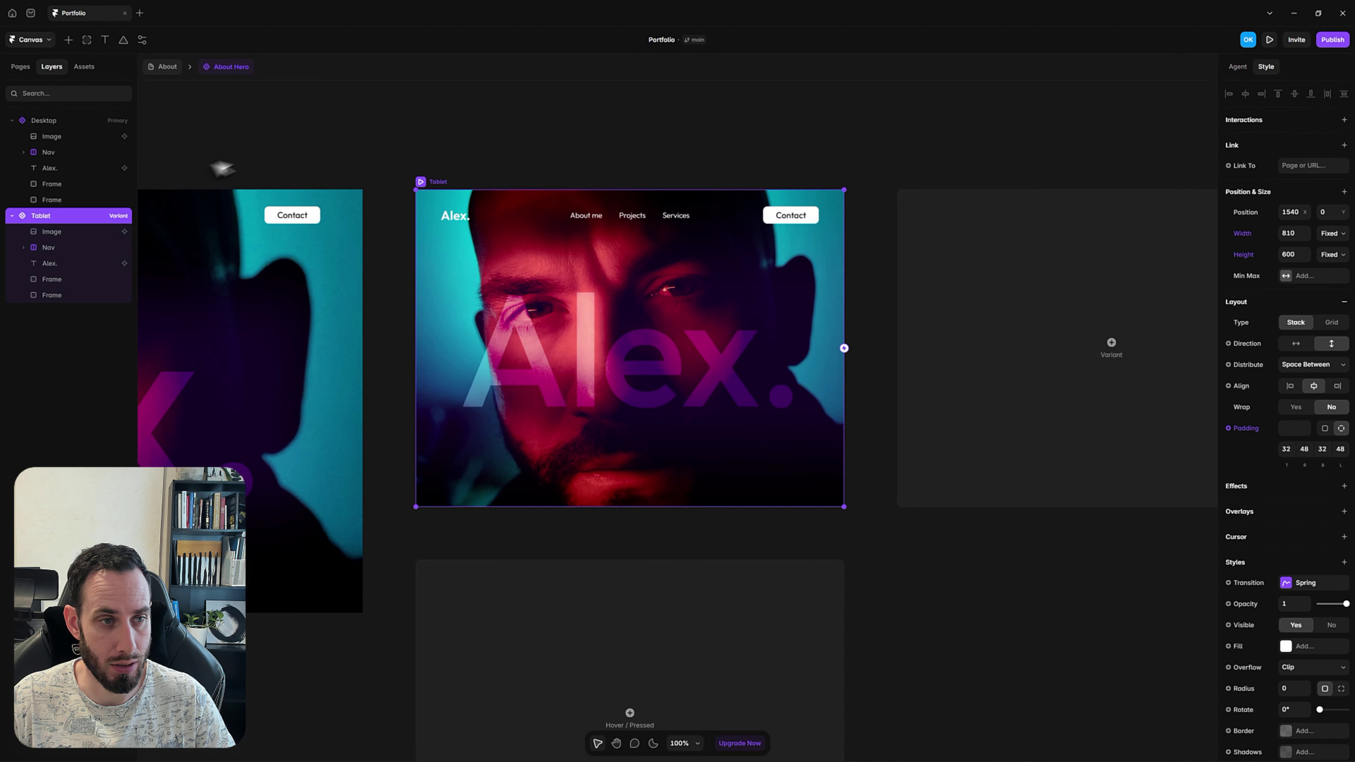
key(ctrl+d)
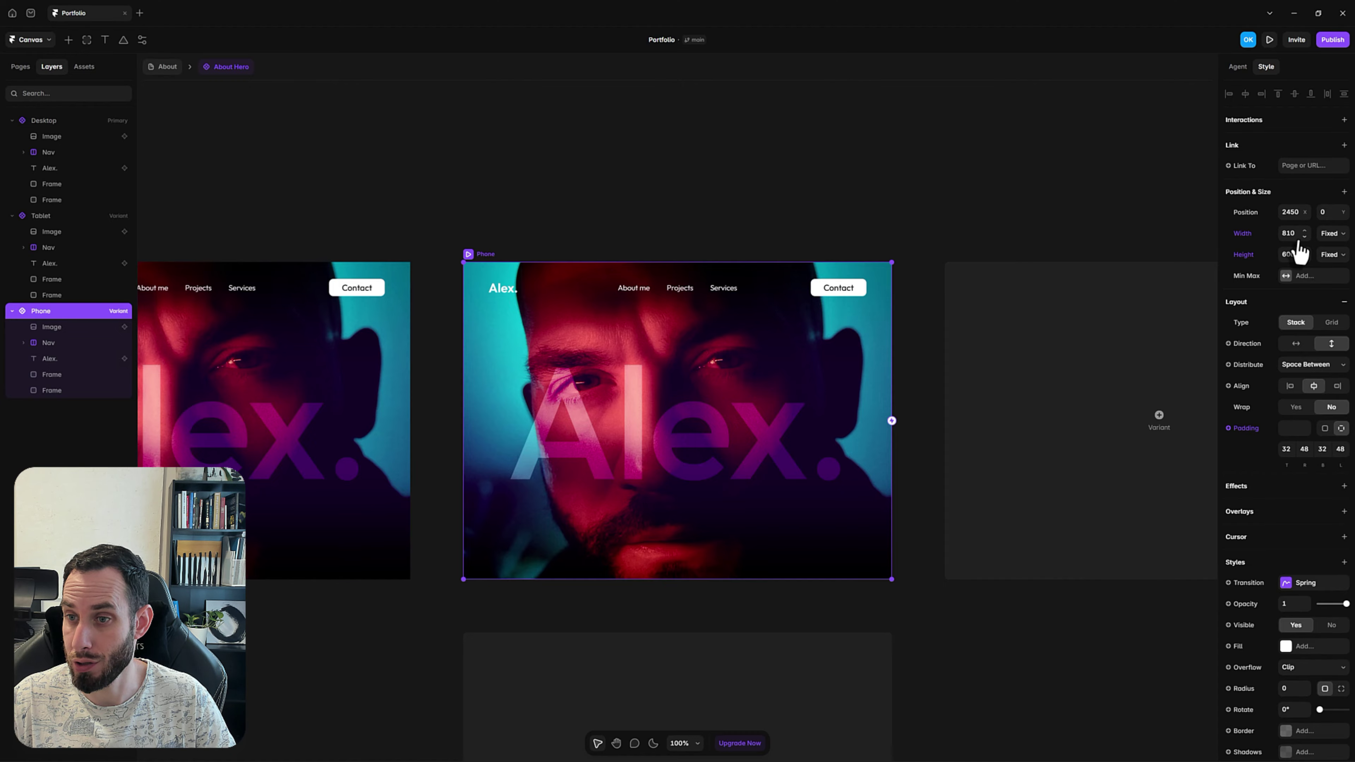
click(1293, 234)
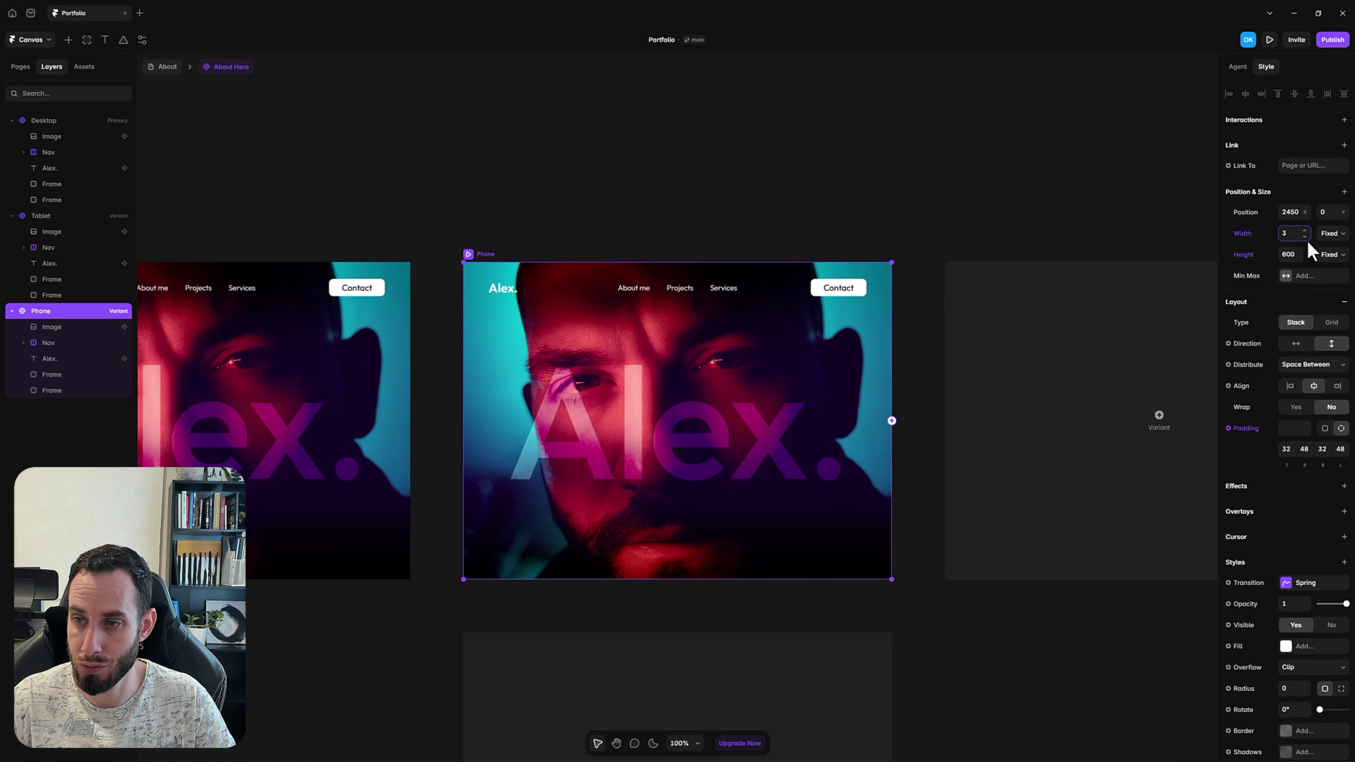
key(Return)
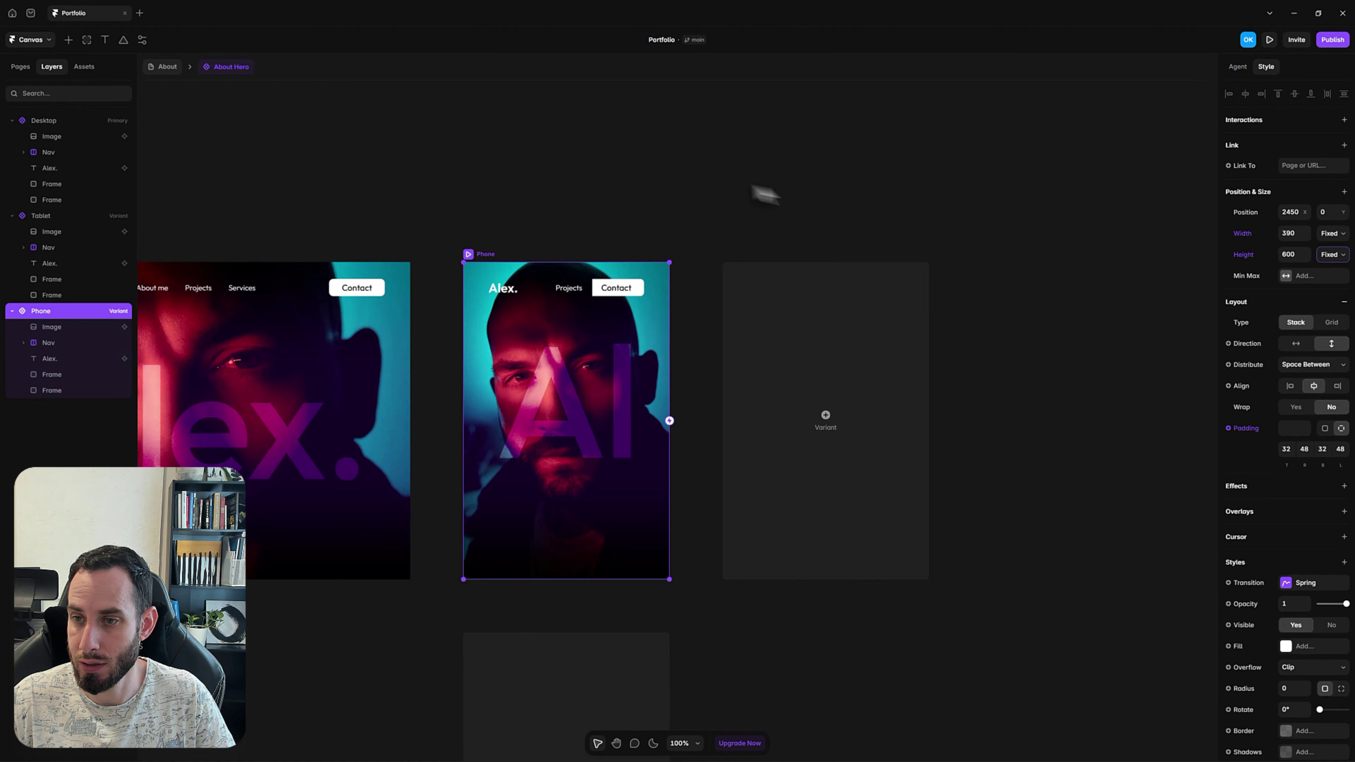
Try several font sizes on the Phone variant's large headline text and settle on 130 px
key(h)
drag(657, 365, 691, 338)
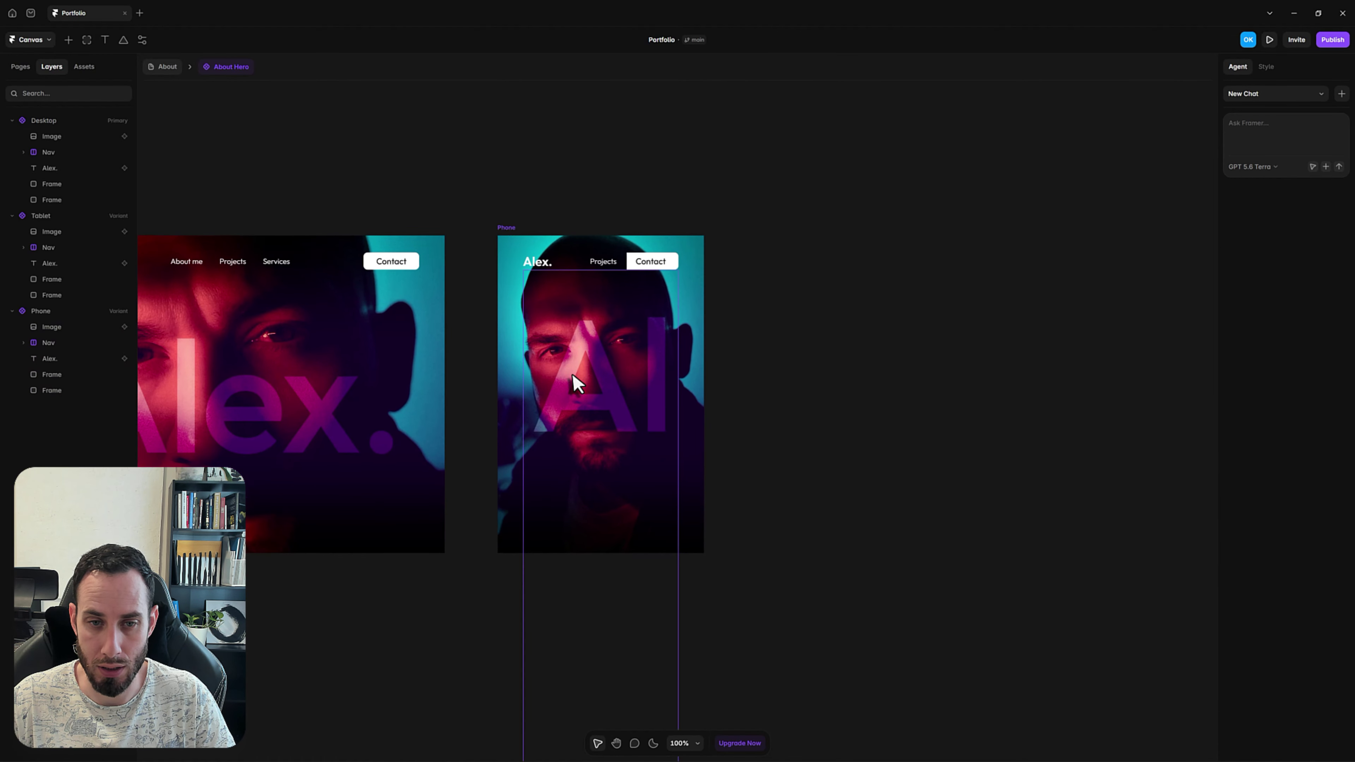
click(575, 386)
scroll(1294, 694, down, 1)
click(1294, 654)
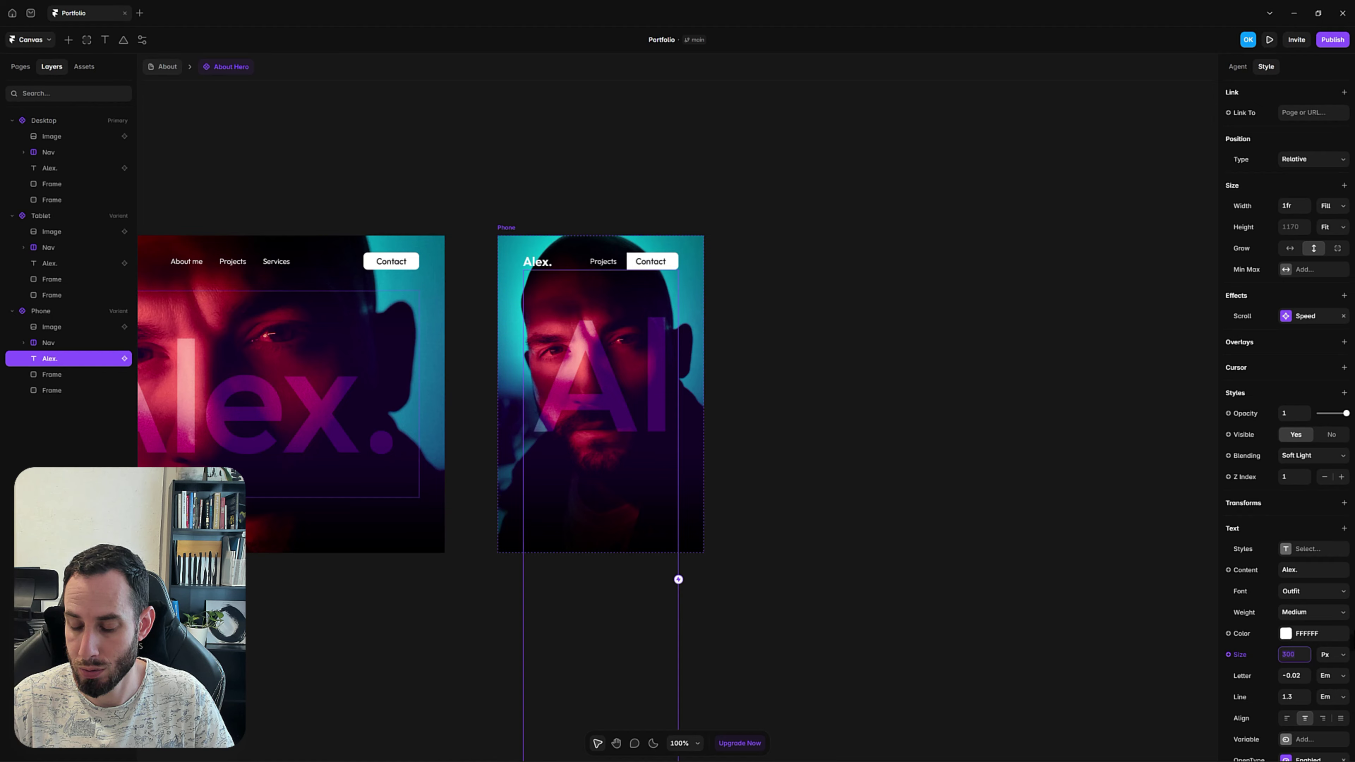
text(64)
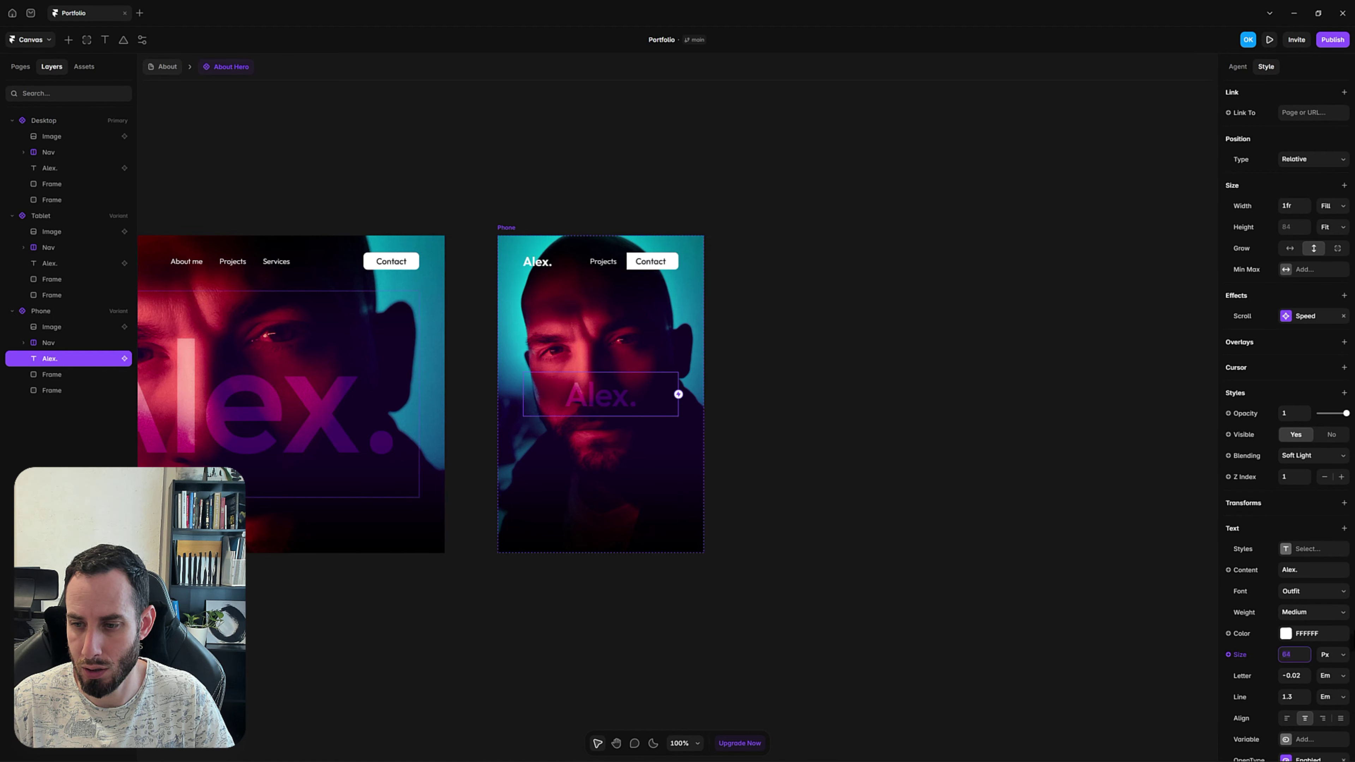
text(120)
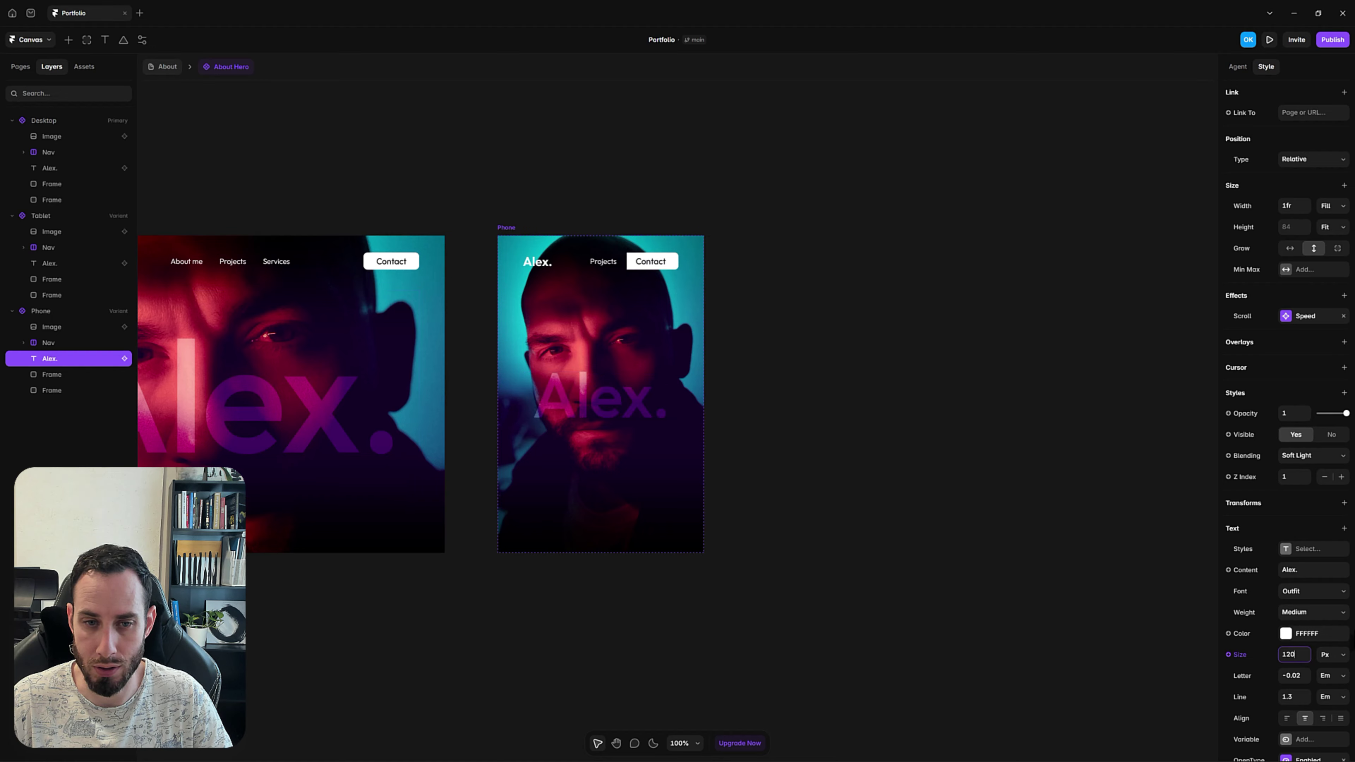
text(200)
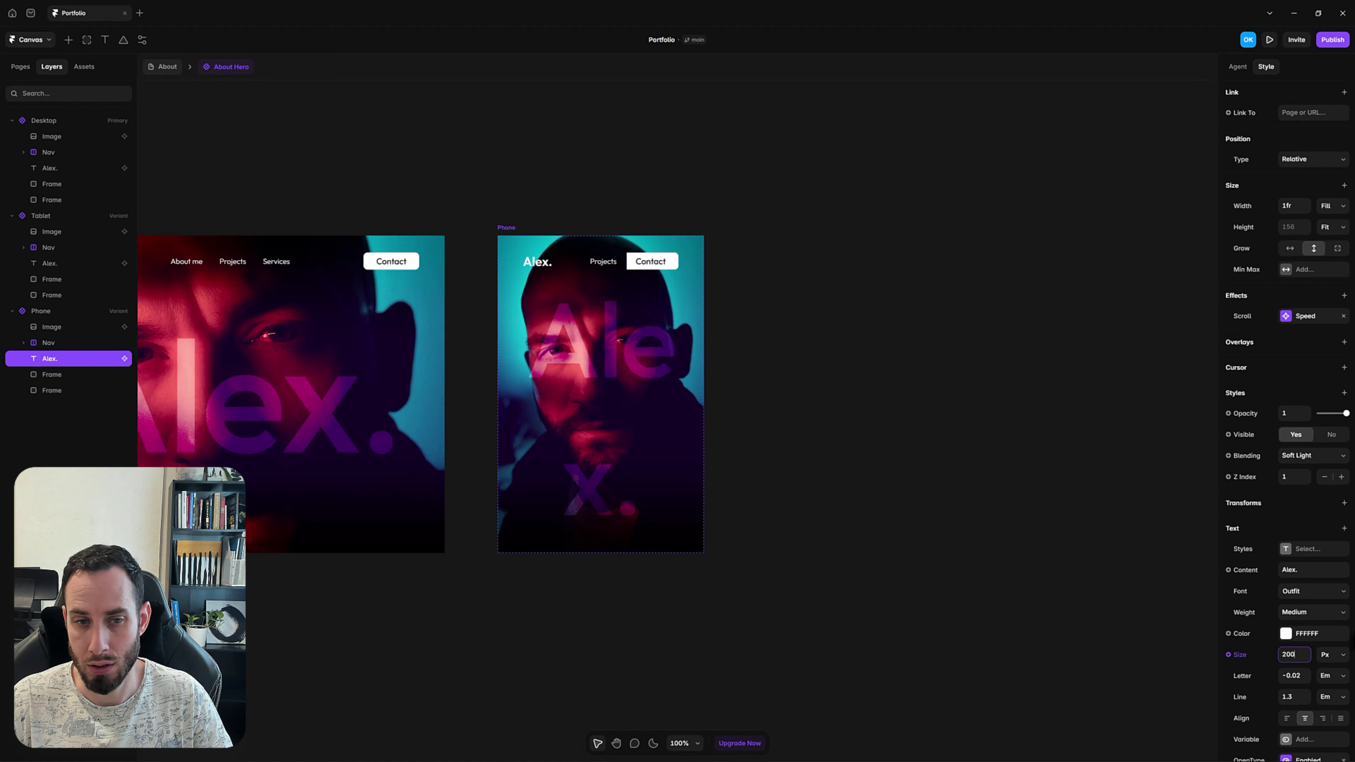
text(150)
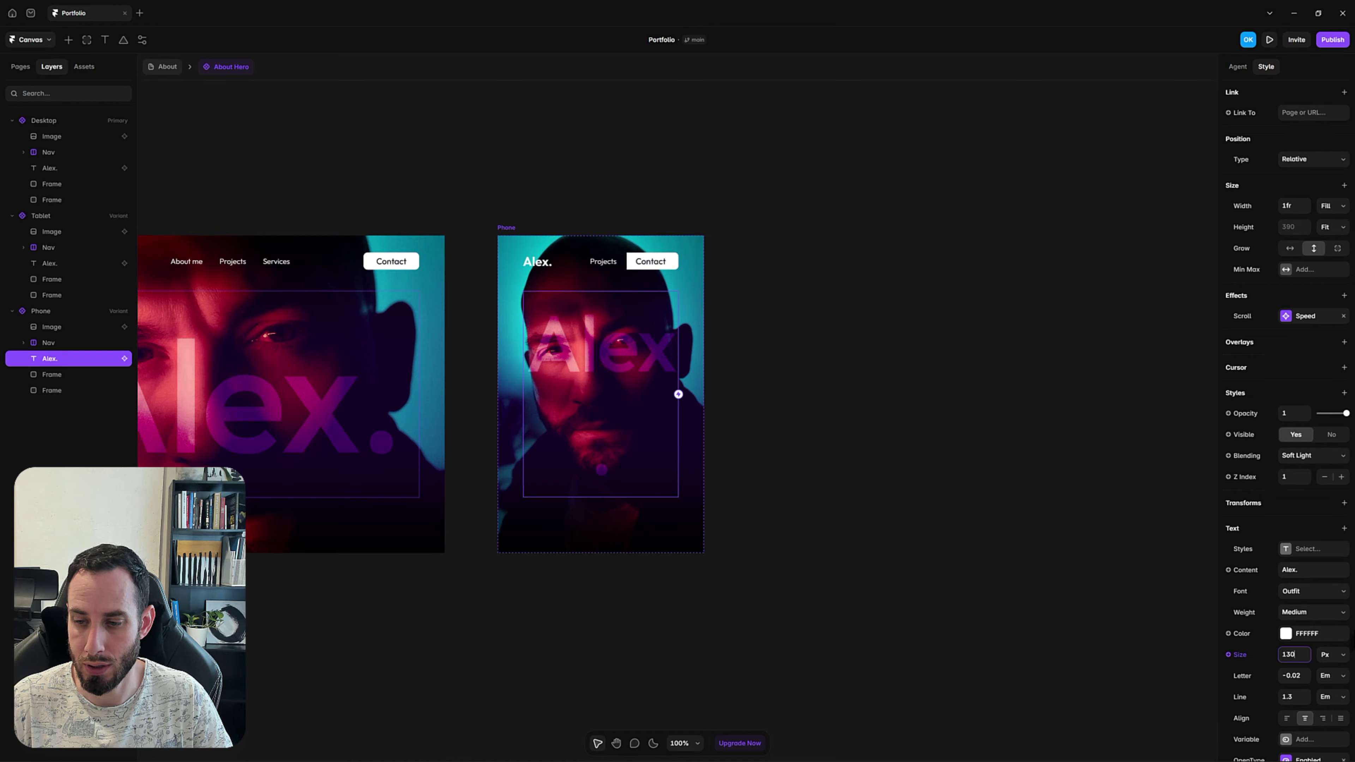
key(Return)
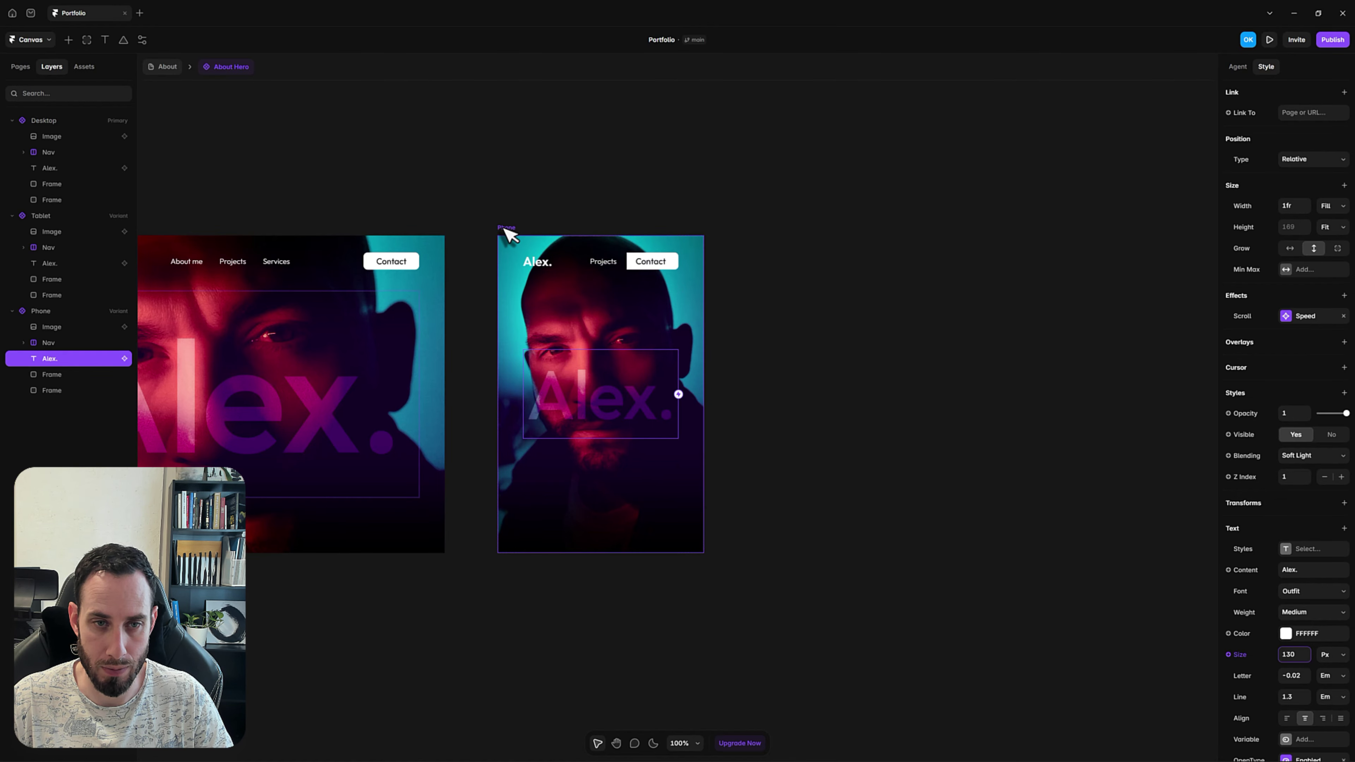
Set the Phone variant's left and right padding to 16
click(504, 228)
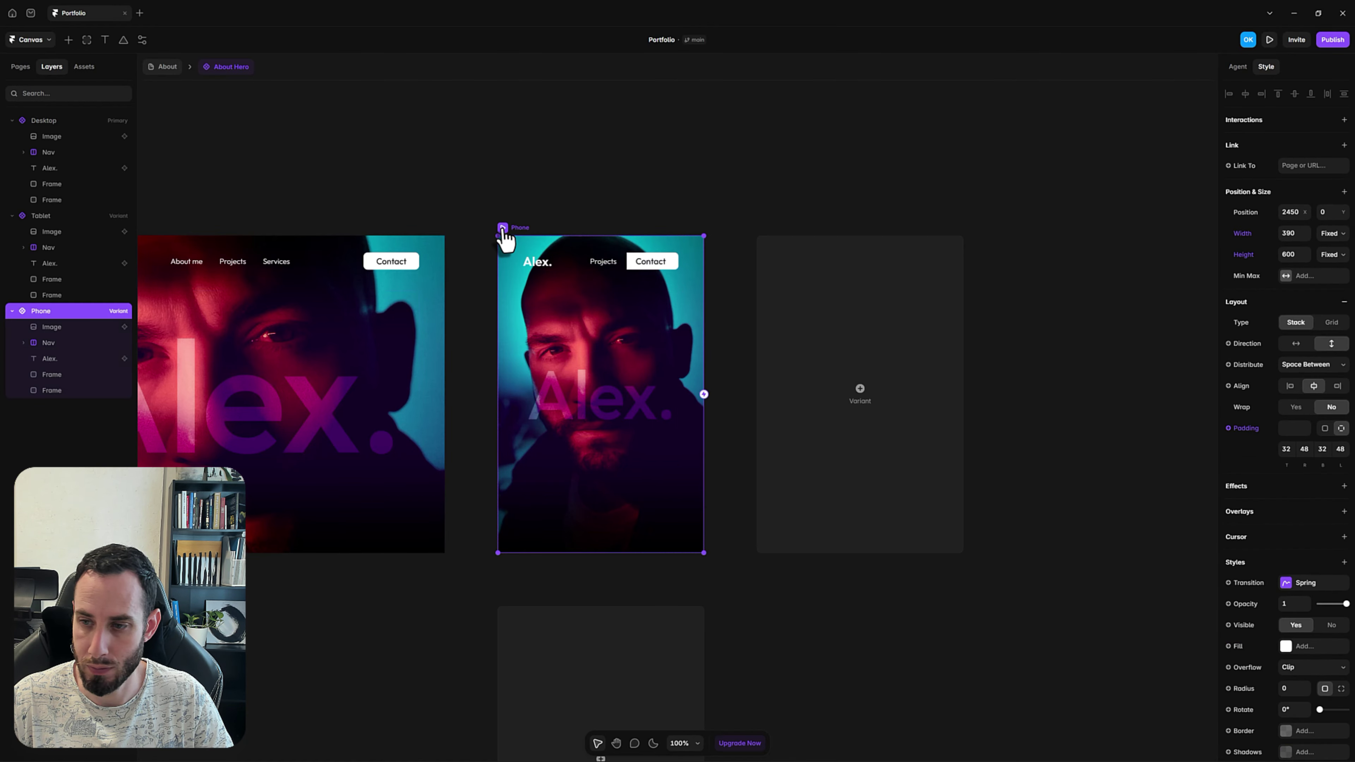
click(1305, 450)
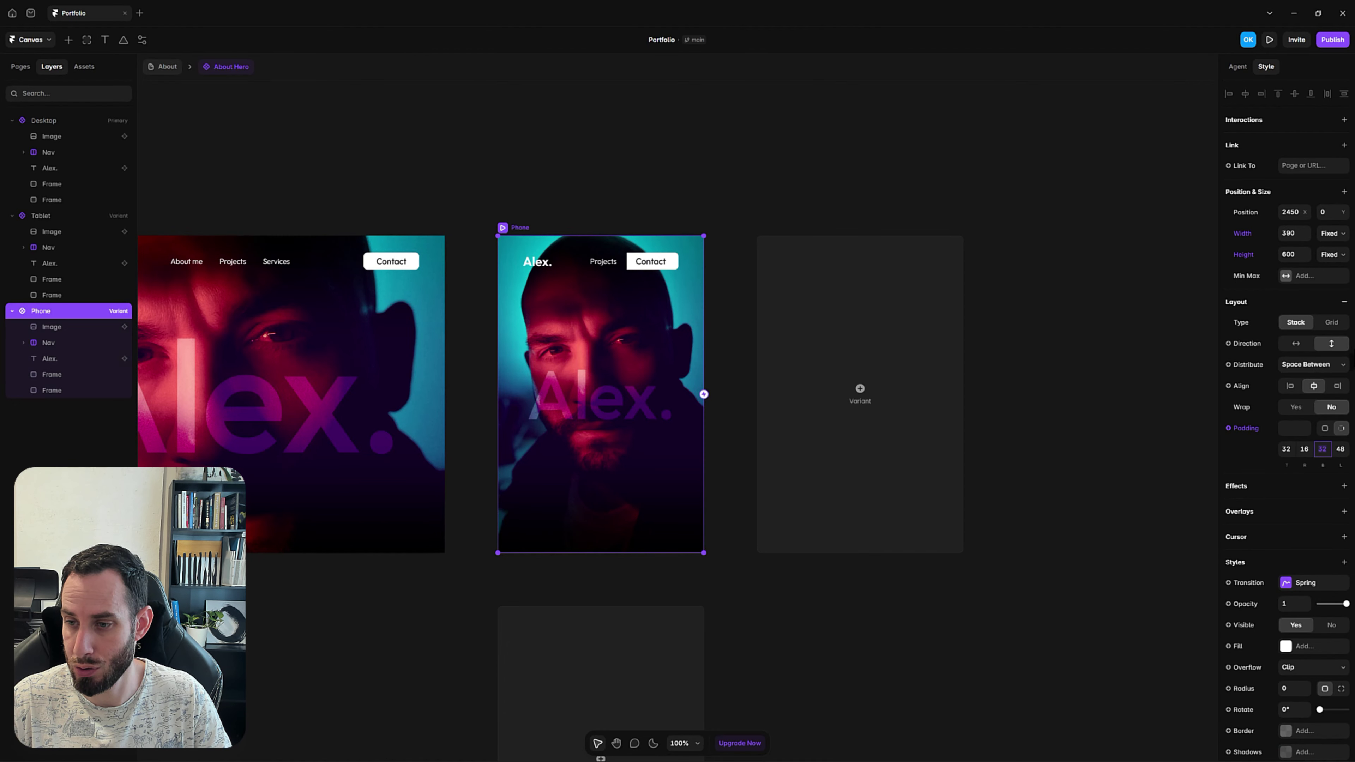
key(Tab)
text(16)
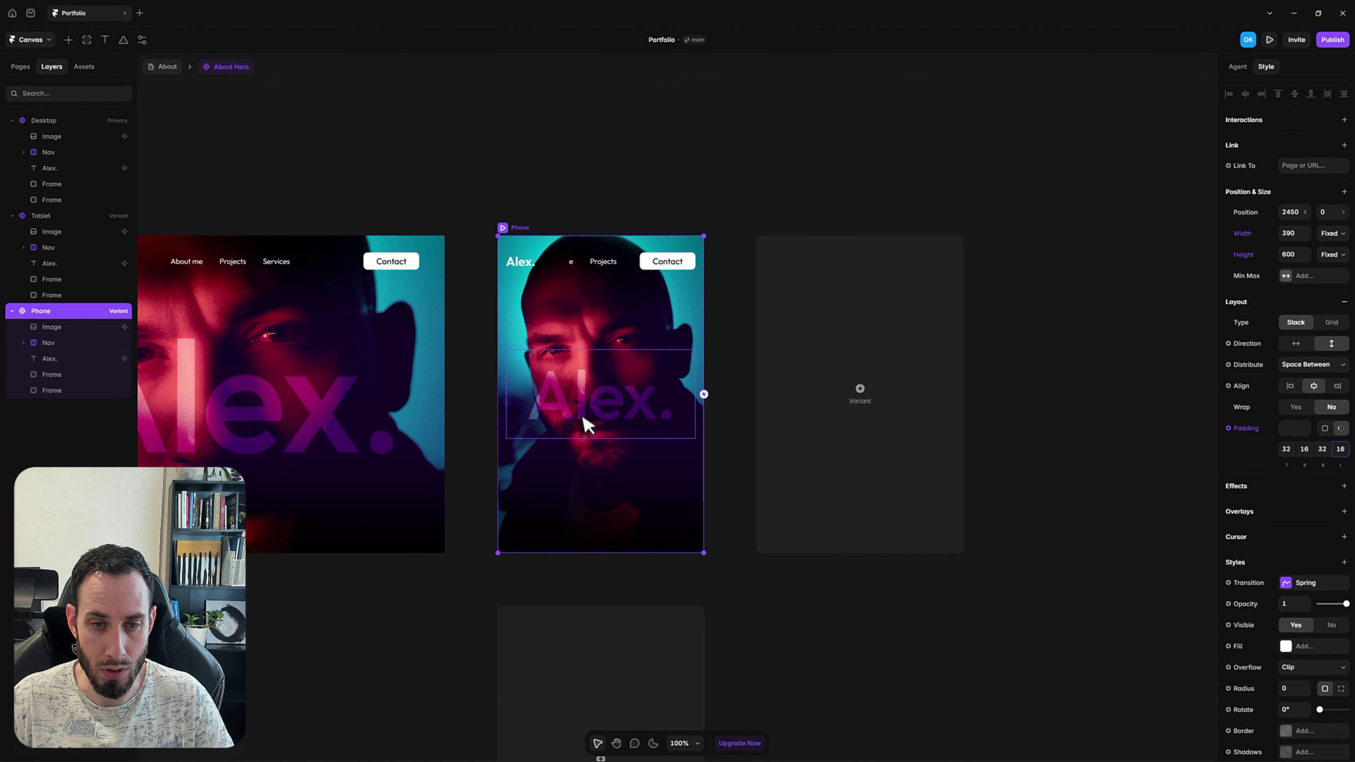
Set the font size of the Phone variant's large headline text to 150 px, trying 140 px along the way
click(587, 425)
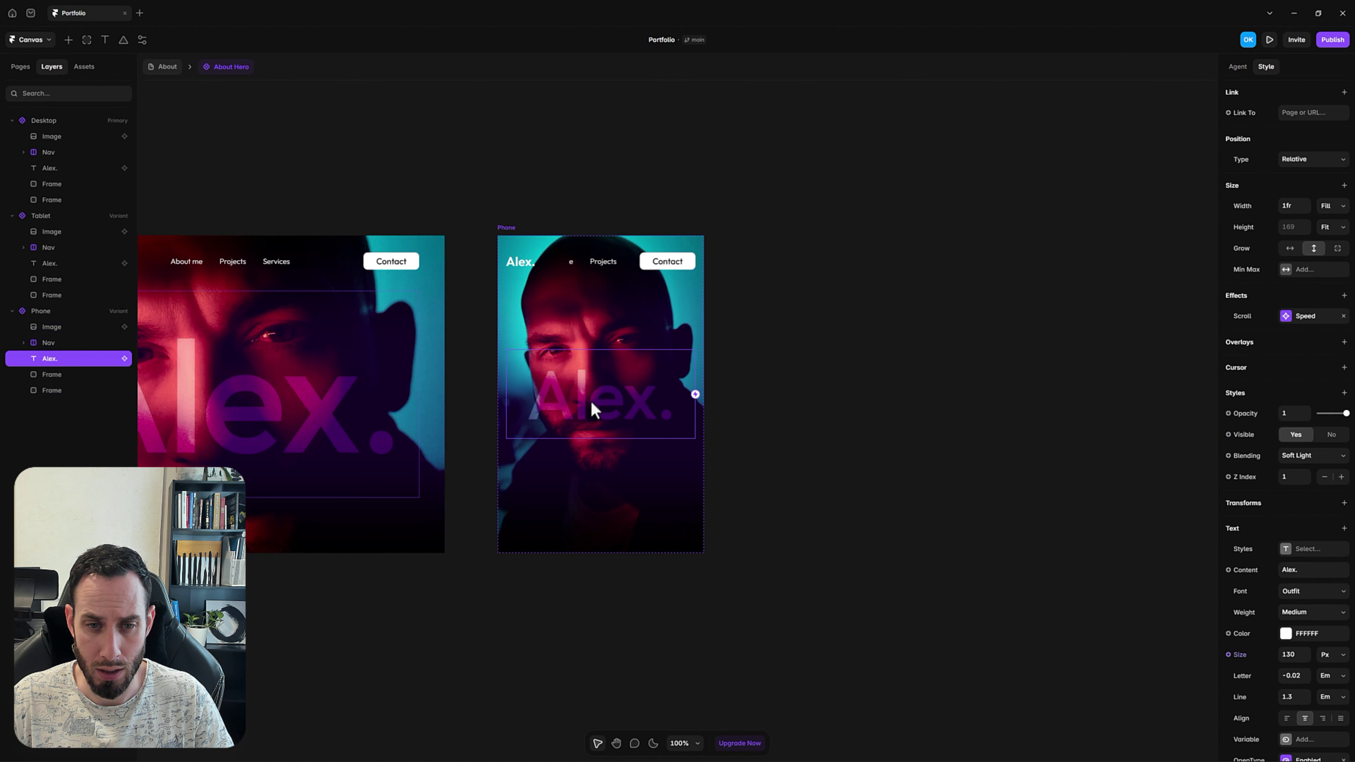
click(1290, 660)
text(140)
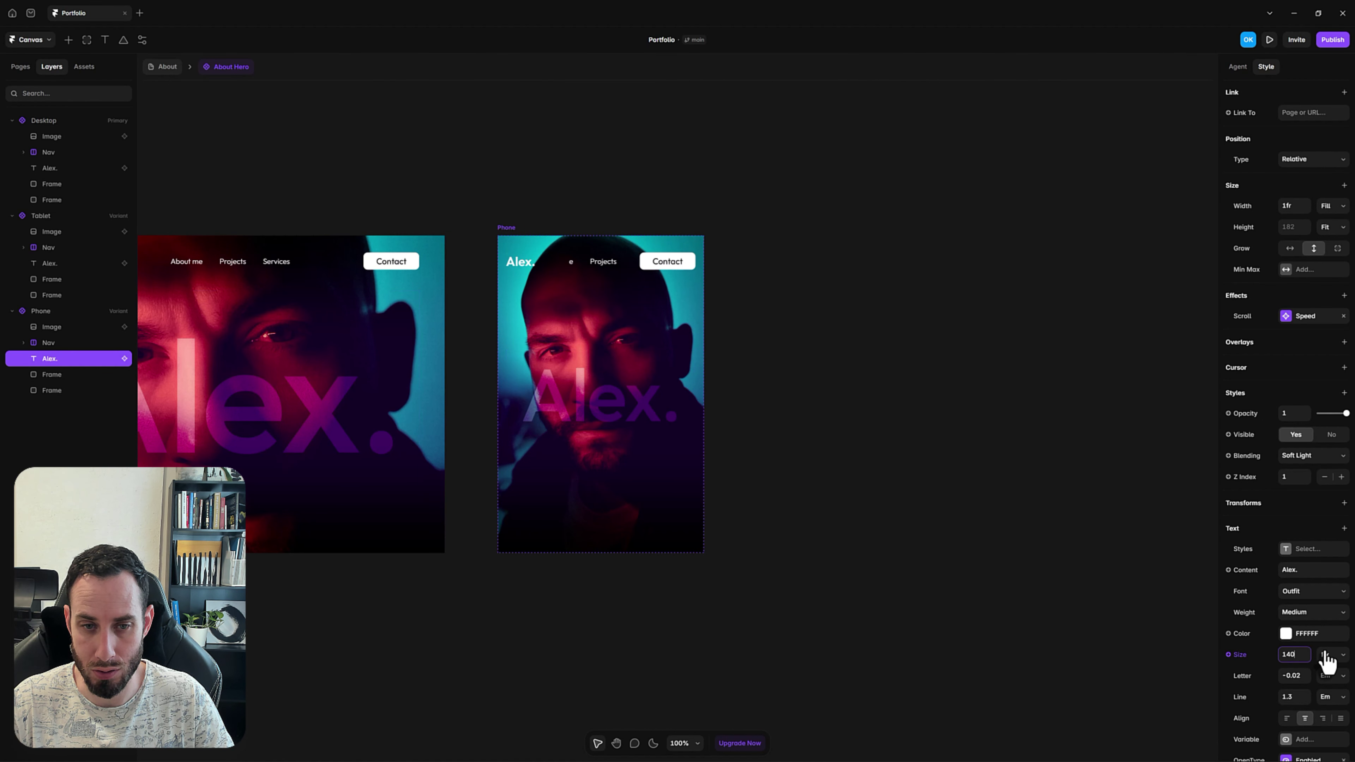
text(150)
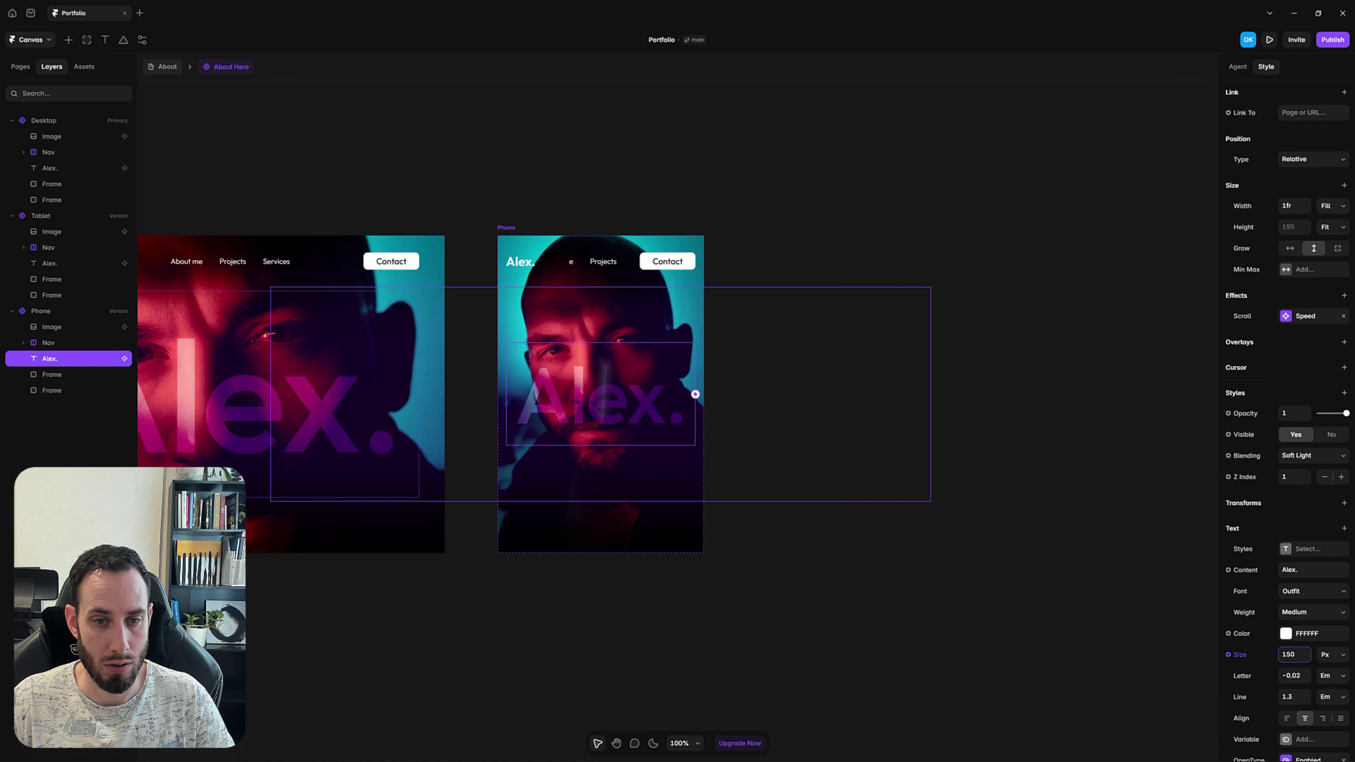
click(640, 179)
Look over the hero variants side by side and return to the About page
key(space)
drag(632, 170, 798, 171)
scroll(800, 187, down, 5)
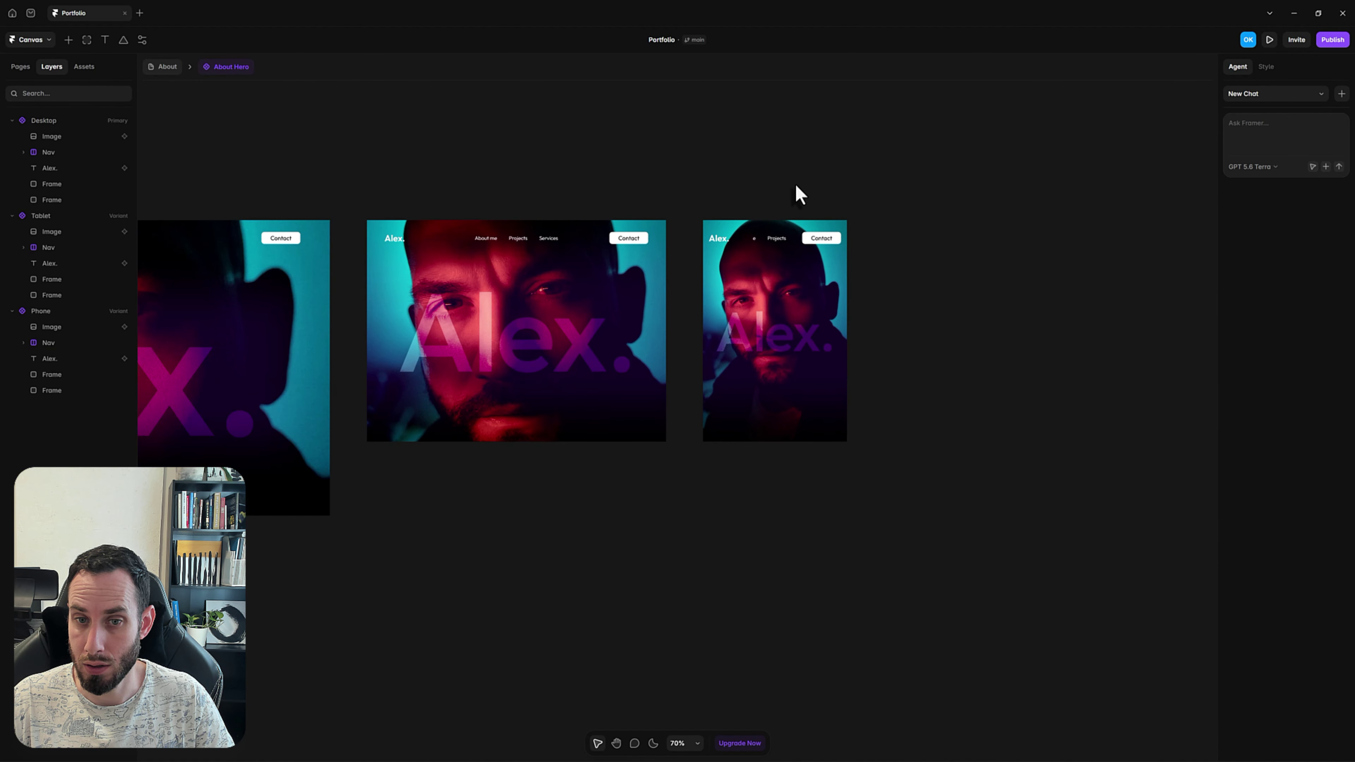
key(space)
drag(558, 191, 655, 219)
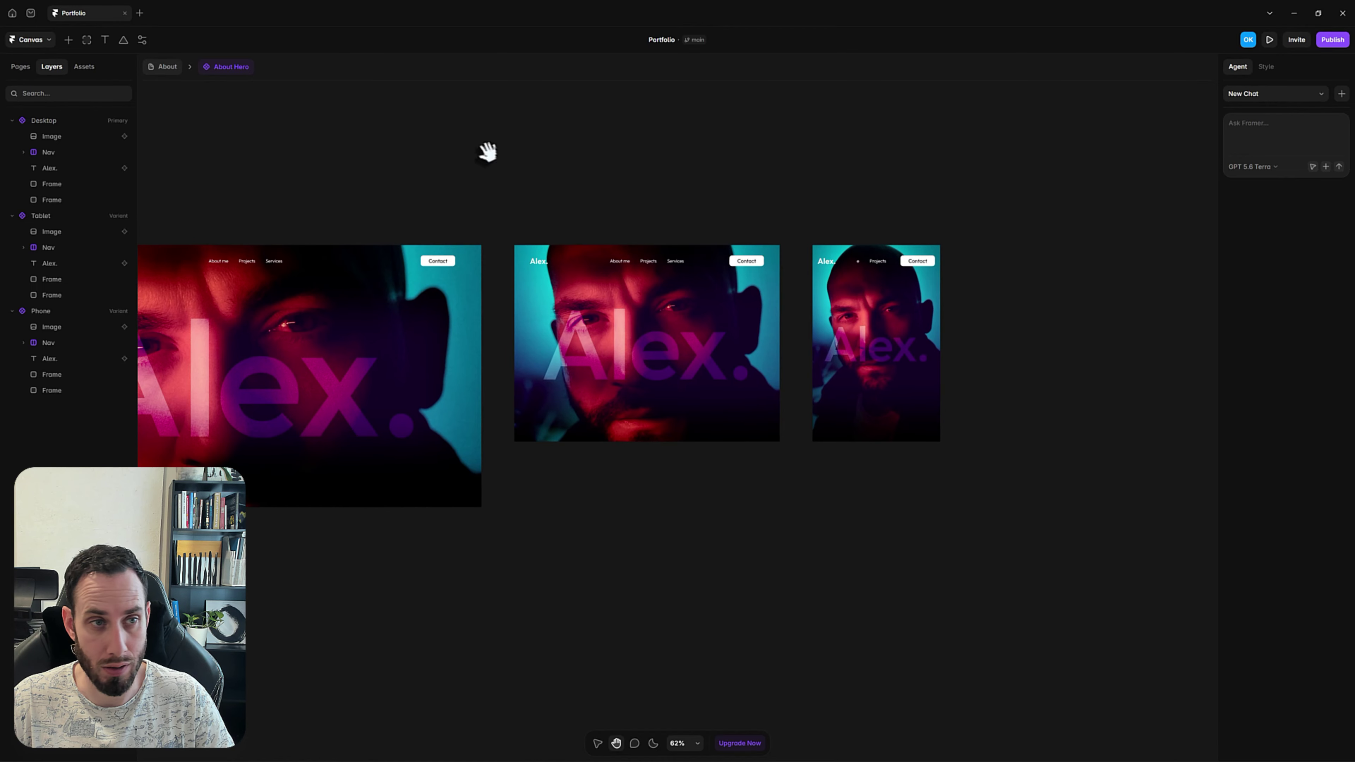
click(162, 68)
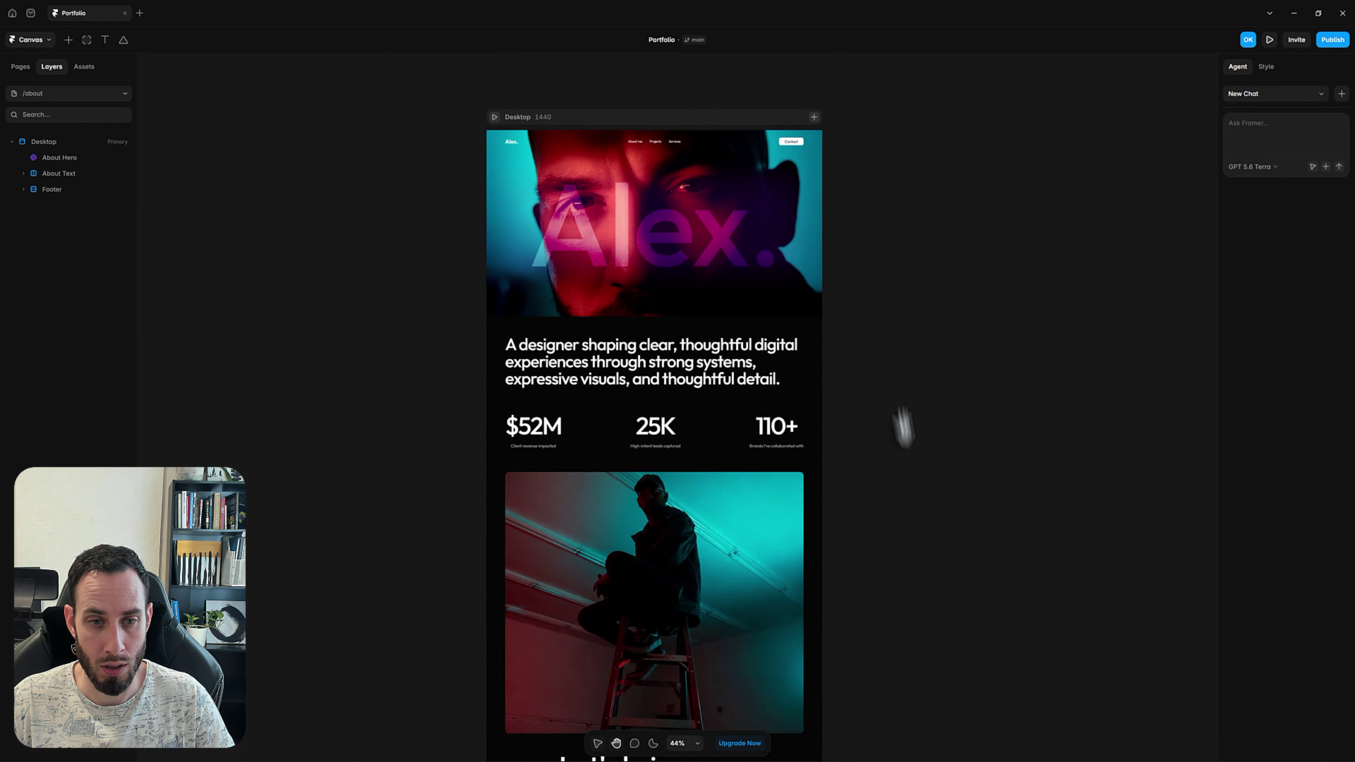
Turn the About Text section into a component named About Text
drag(904, 427, 920, 239)
click(508, 209)
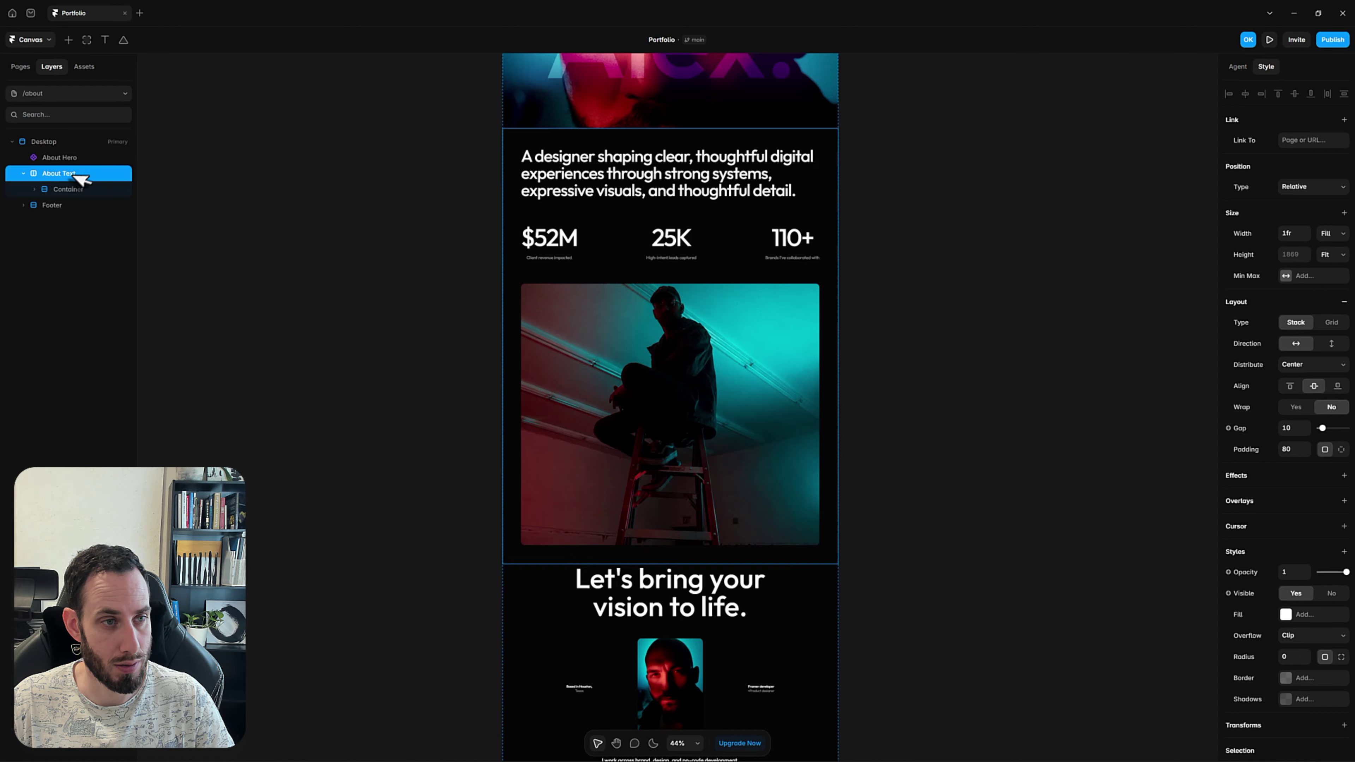
click(23, 174)
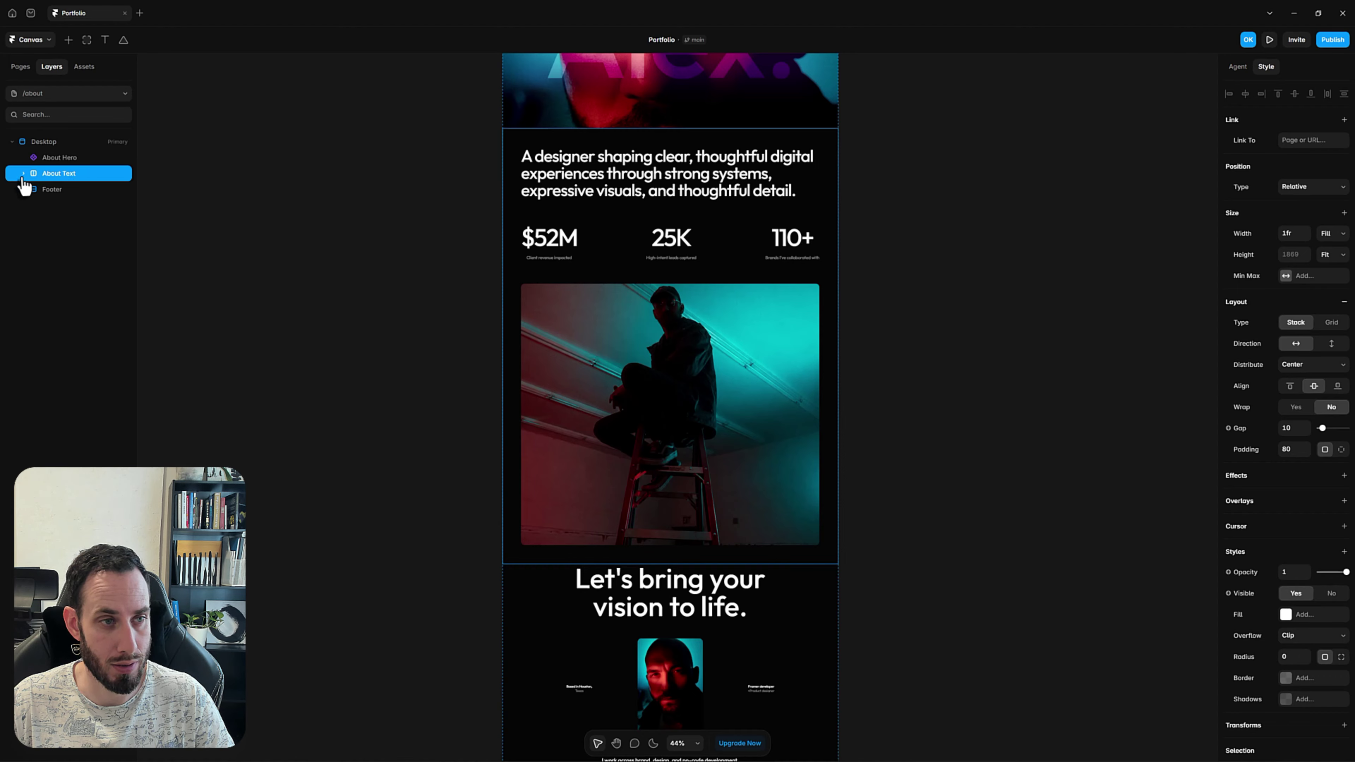
right_click(94, 177)
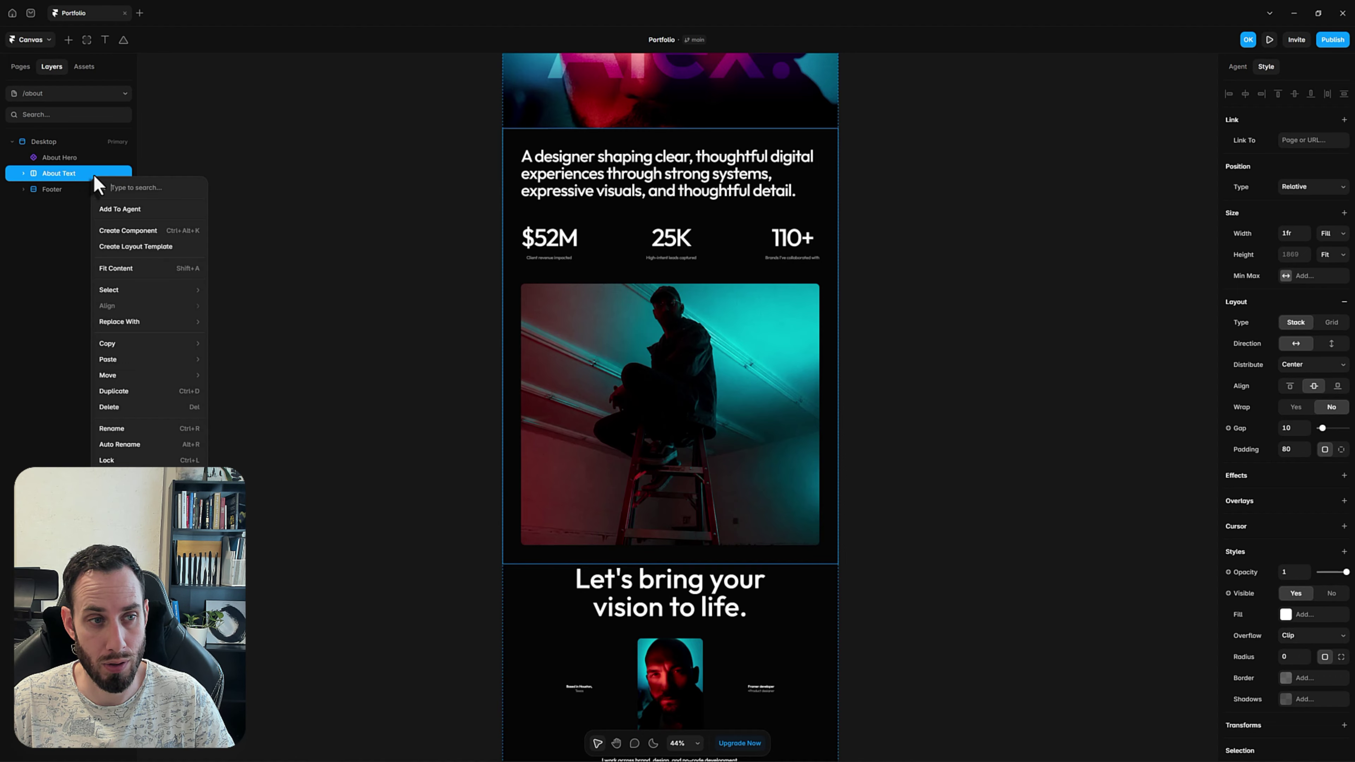
click(172, 235)
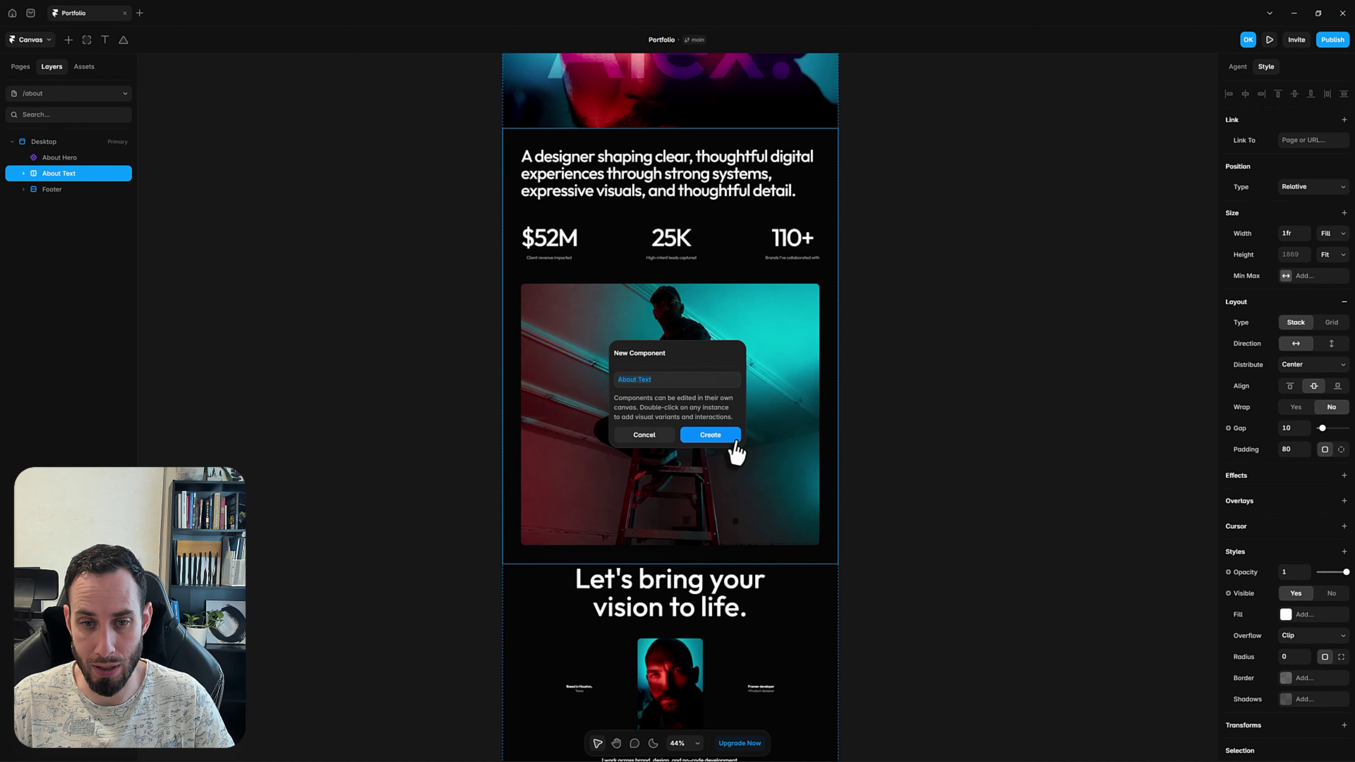
click(714, 435)
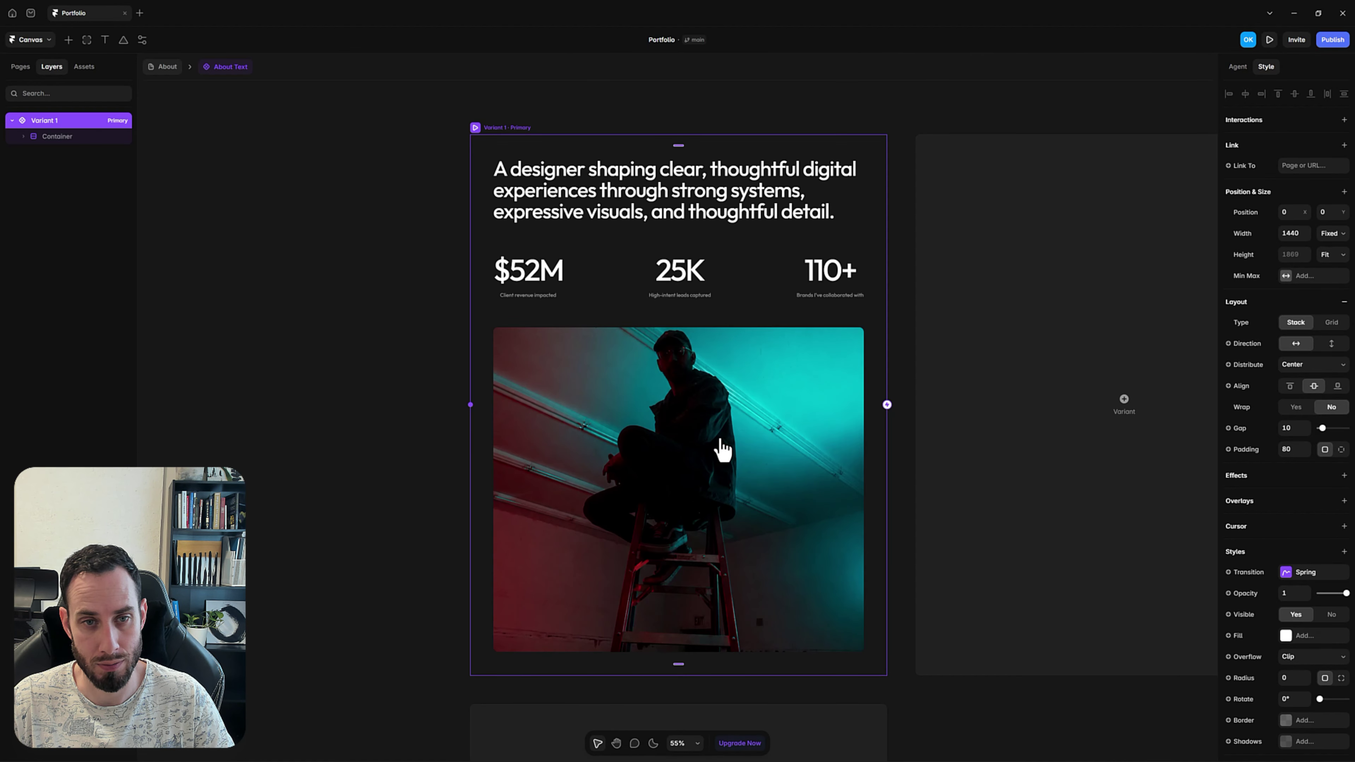
Rename the About Text component's primary variant as Desktop and duplicate it as a variant named Tablet
double_click(59, 121)
text(Desktop)
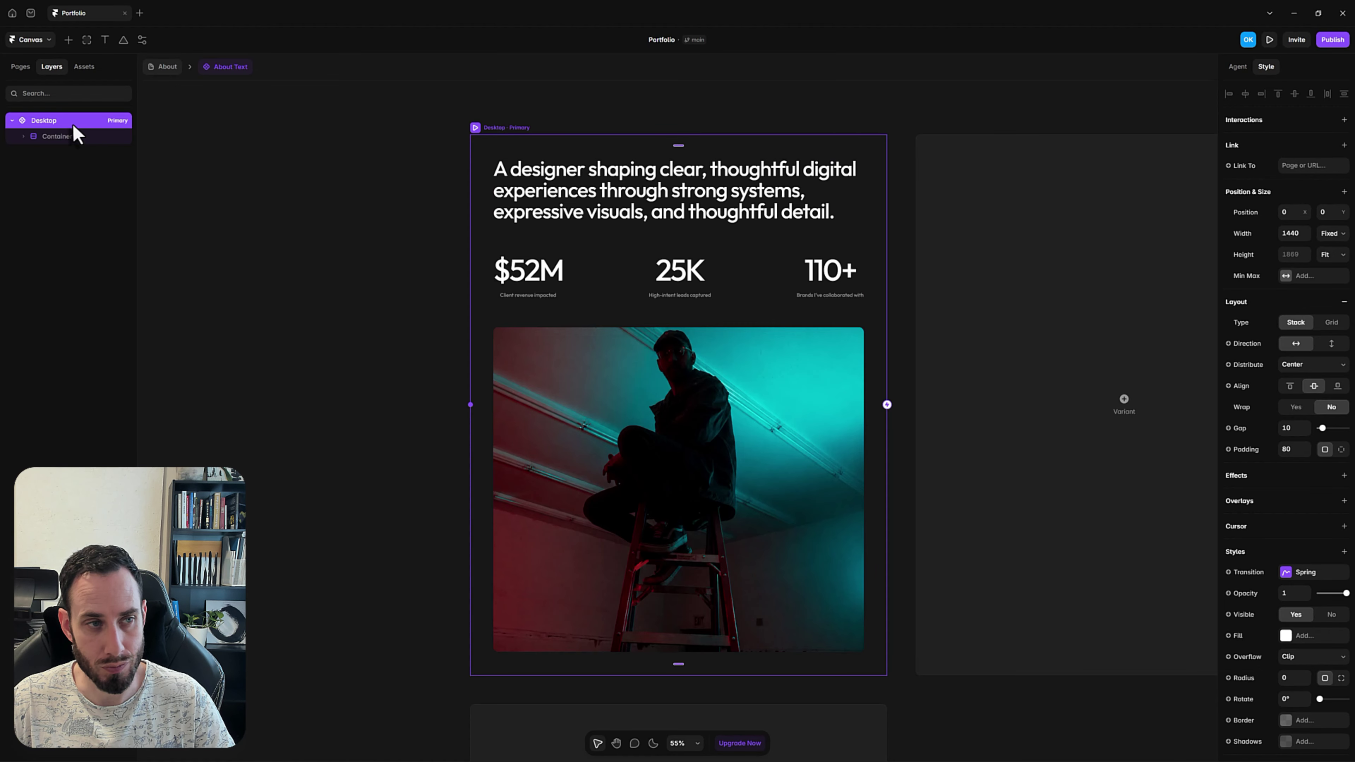
key(ctrl+d)
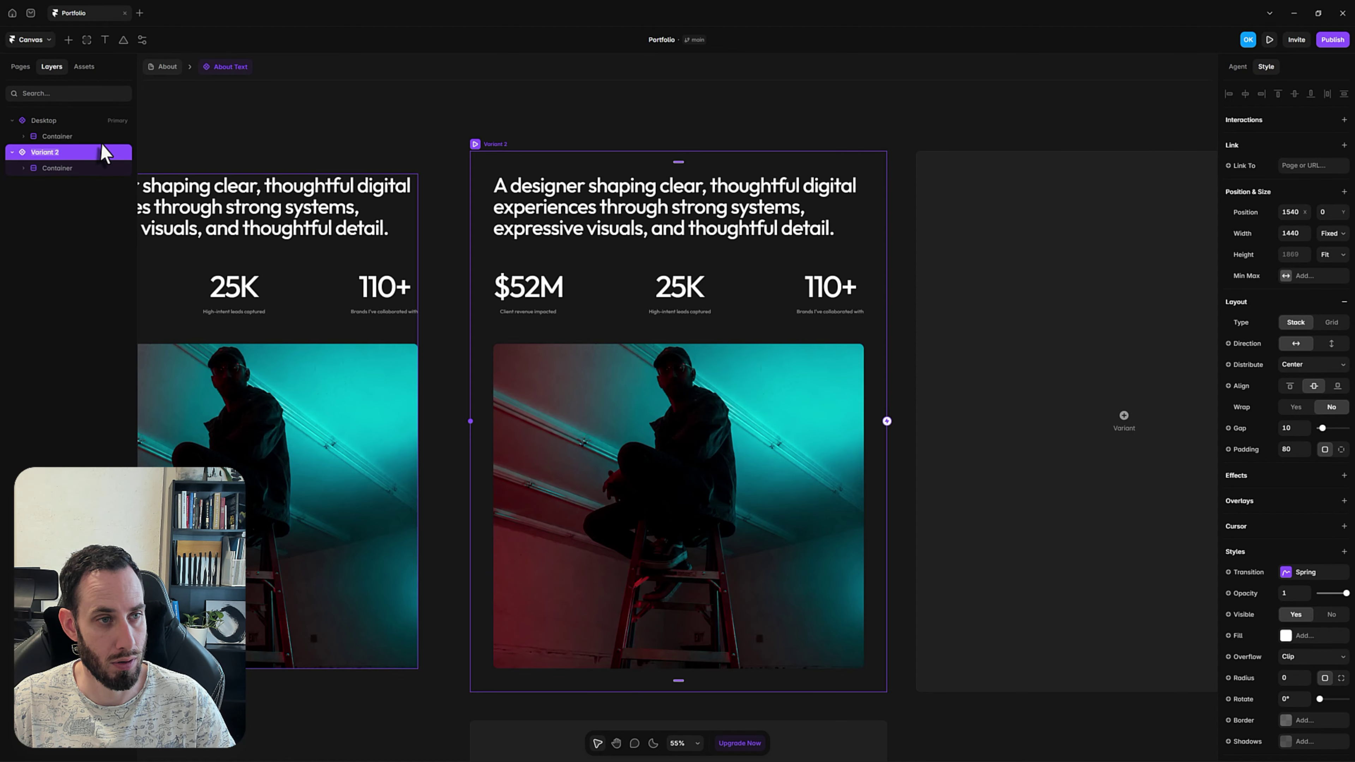
double_click(104, 152)
text(Tablet)
key(Return)
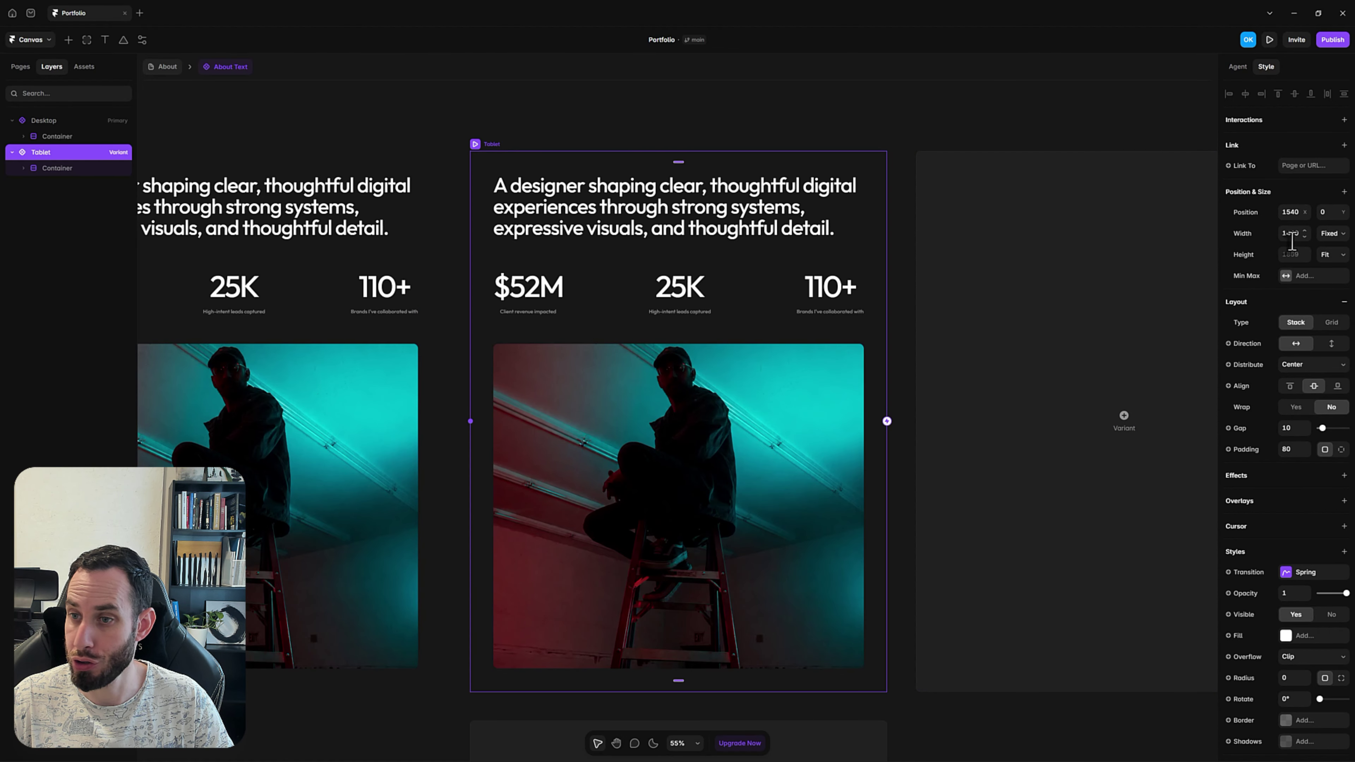
Set the About Text Tablet variant's width to 810 and its padding to 48
click(1293, 240)
text(810)
key(Return)
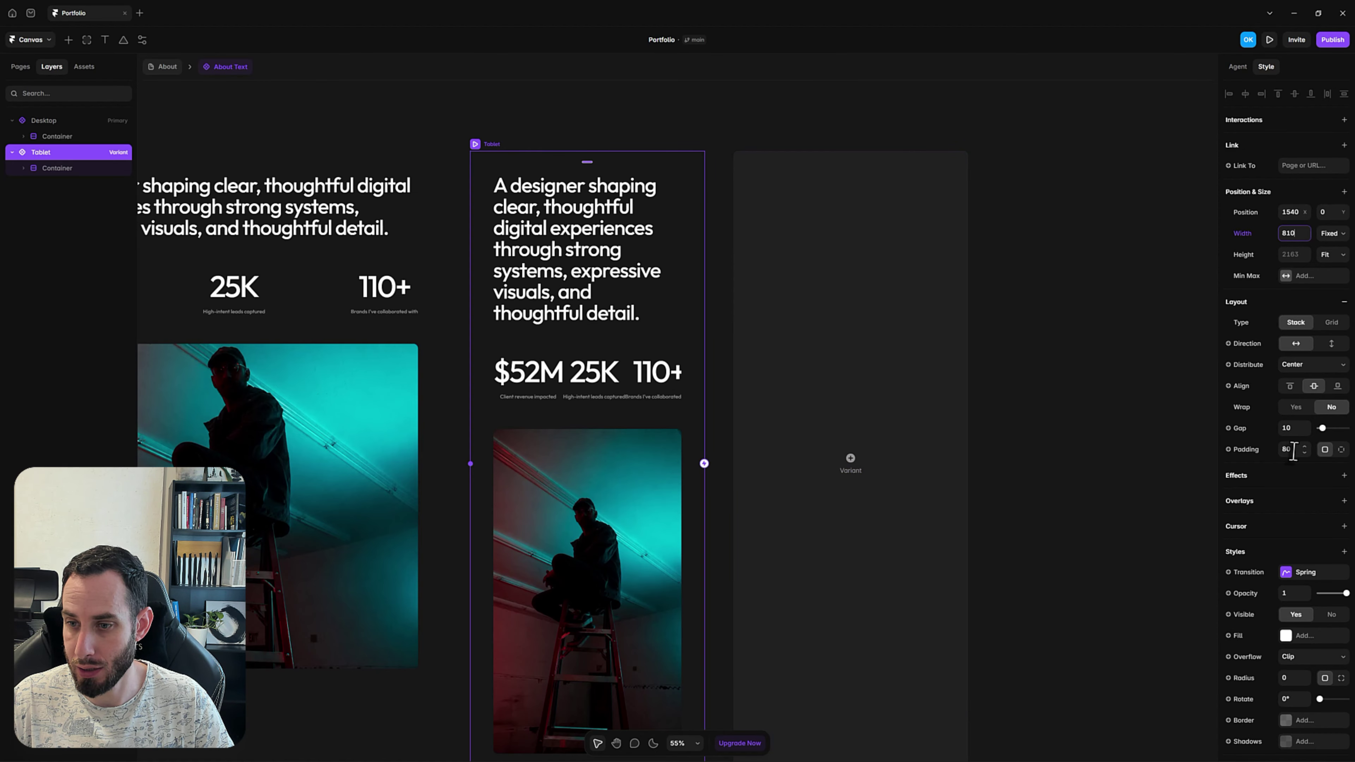
click(1290, 453)
text(16)
key(Return)
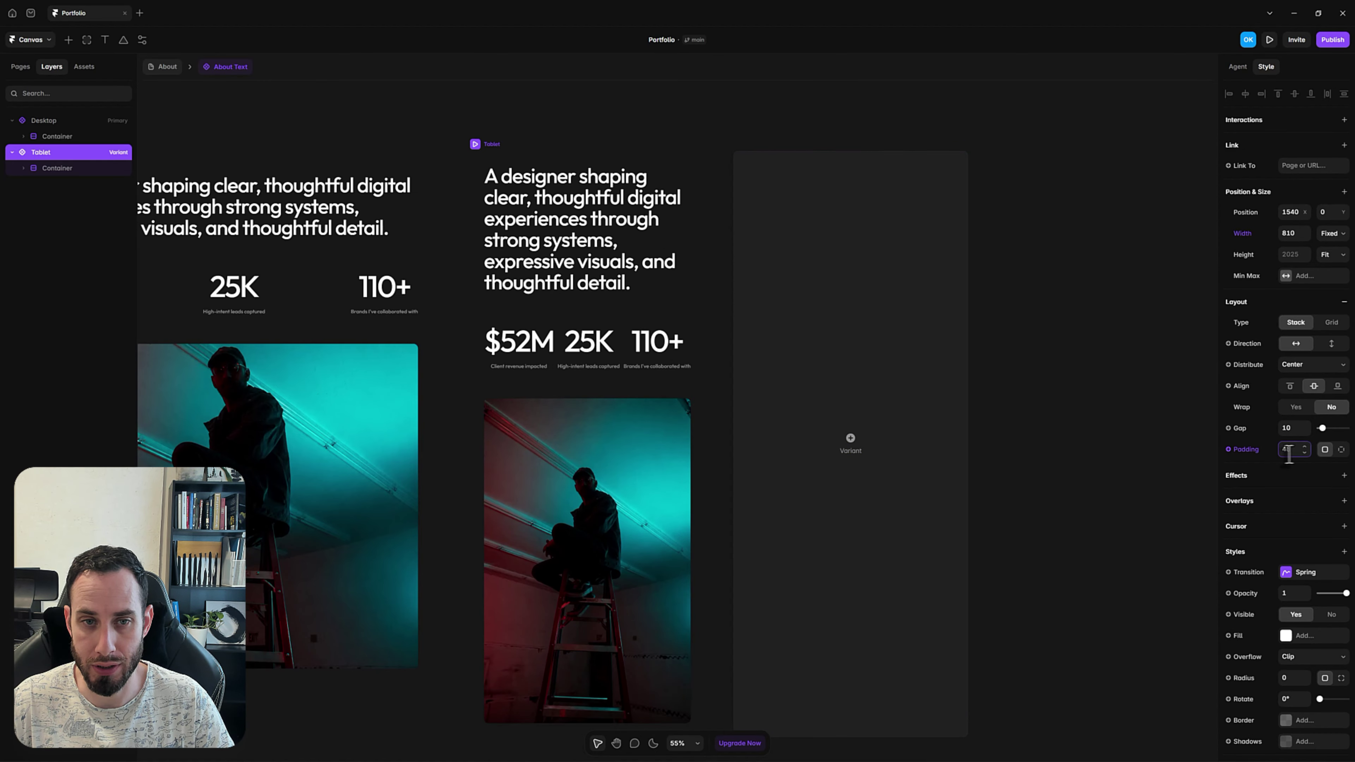
click(569, 127)
Set the font size of the Tablet variant's three metric numbers to 72 px, trying 80 px along the way
drag(608, 418, 645, 375)
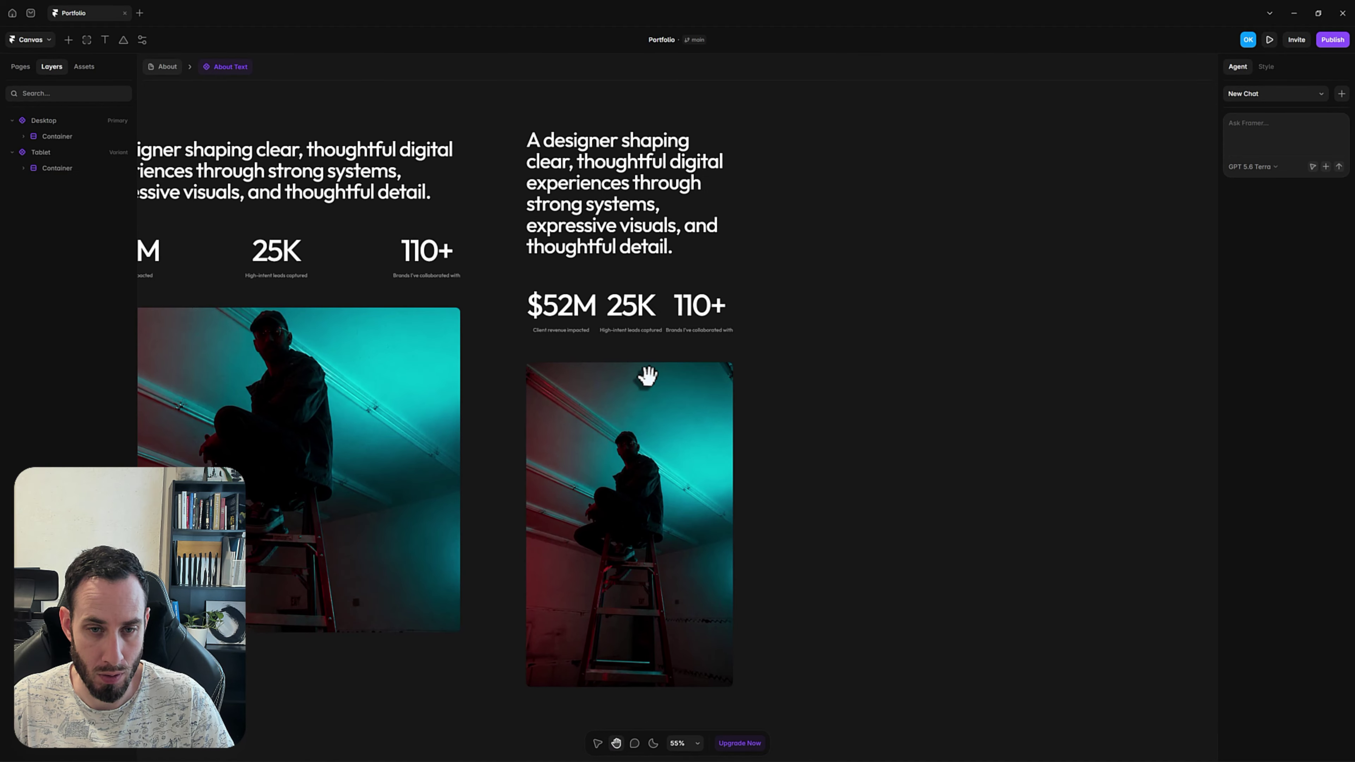
click(569, 318)
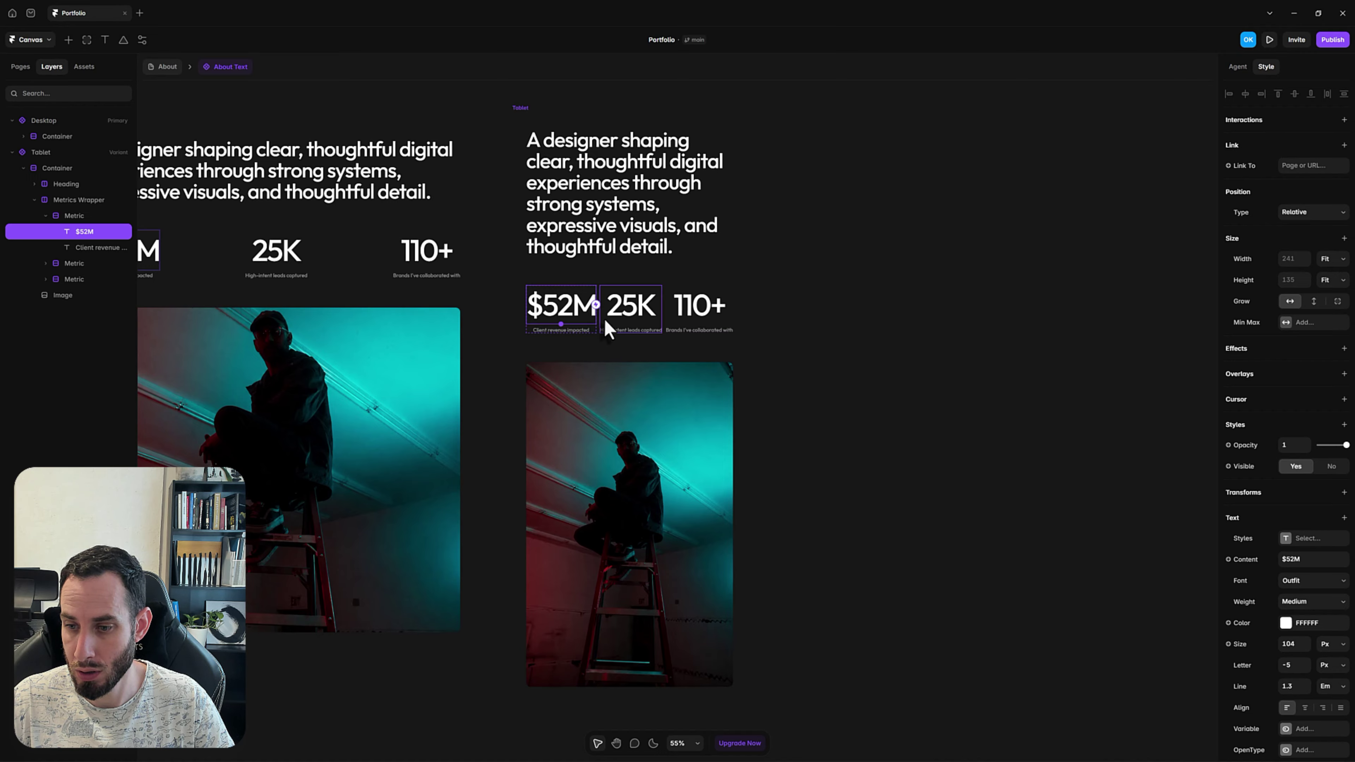
shift+click(627, 310)
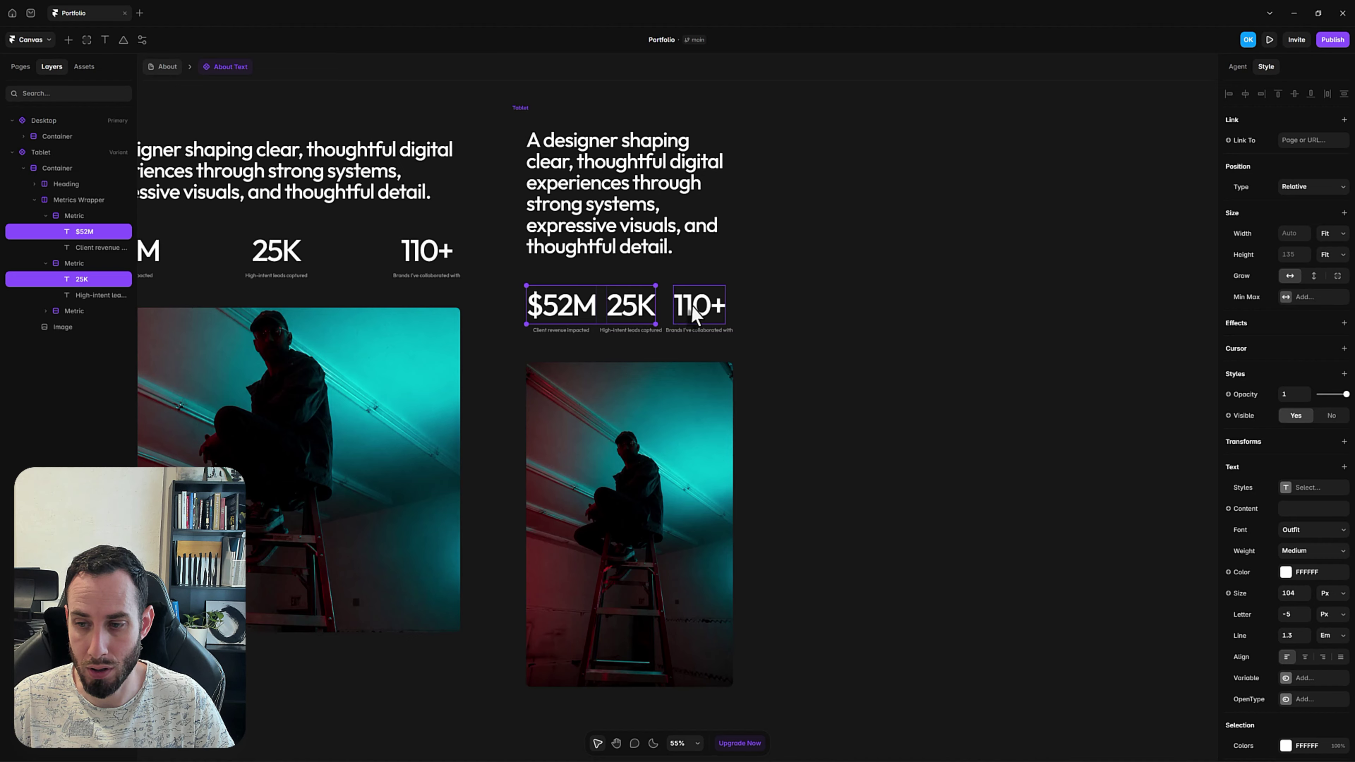
shift+click(696, 314)
click(1294, 593)
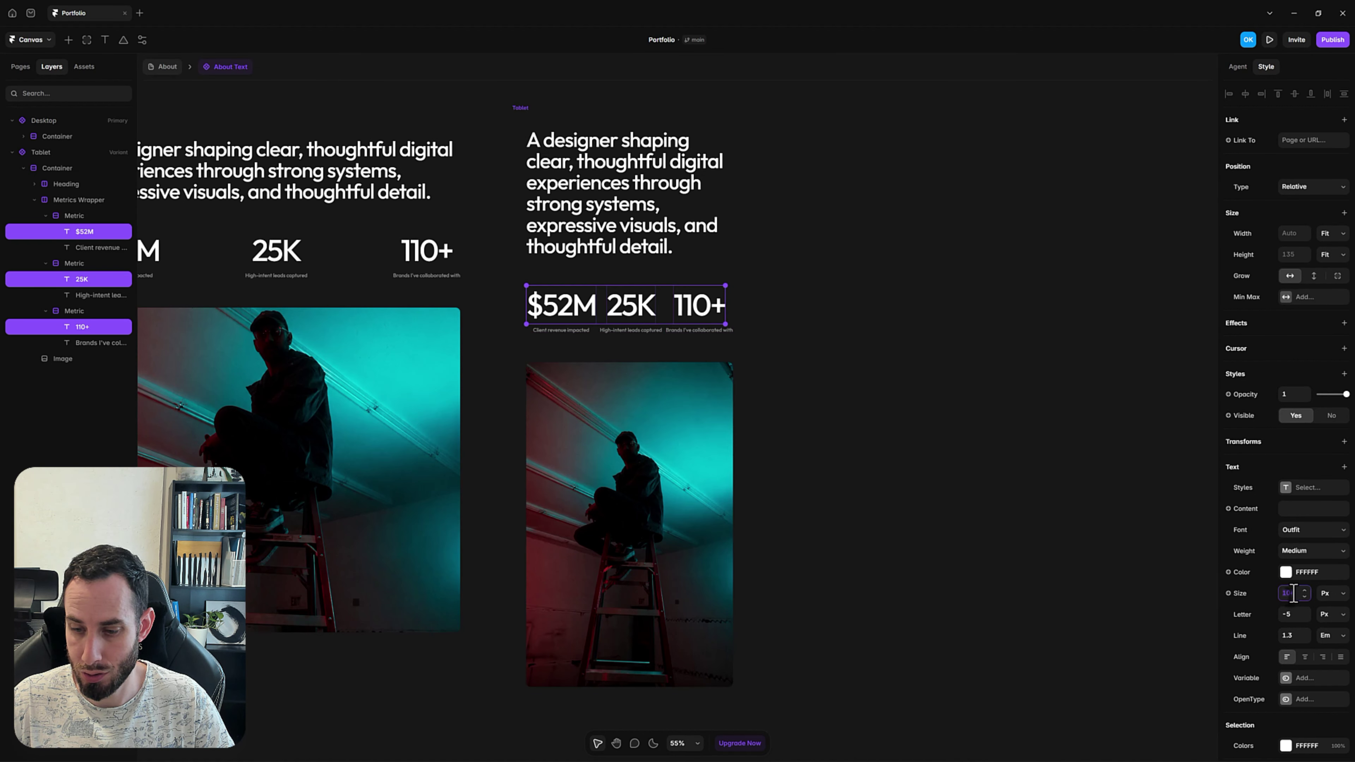
text(80)
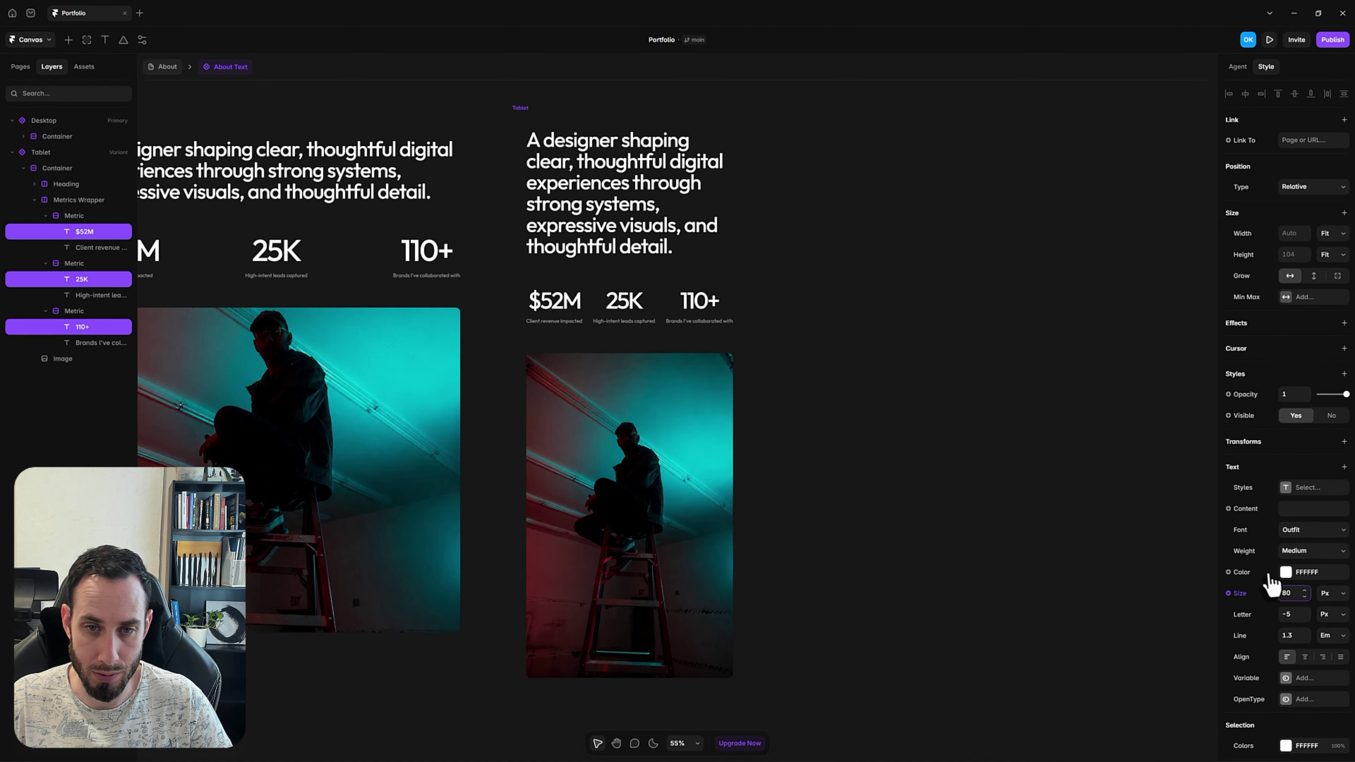
key(BackSpace)
key(BackSpace)
text(72)
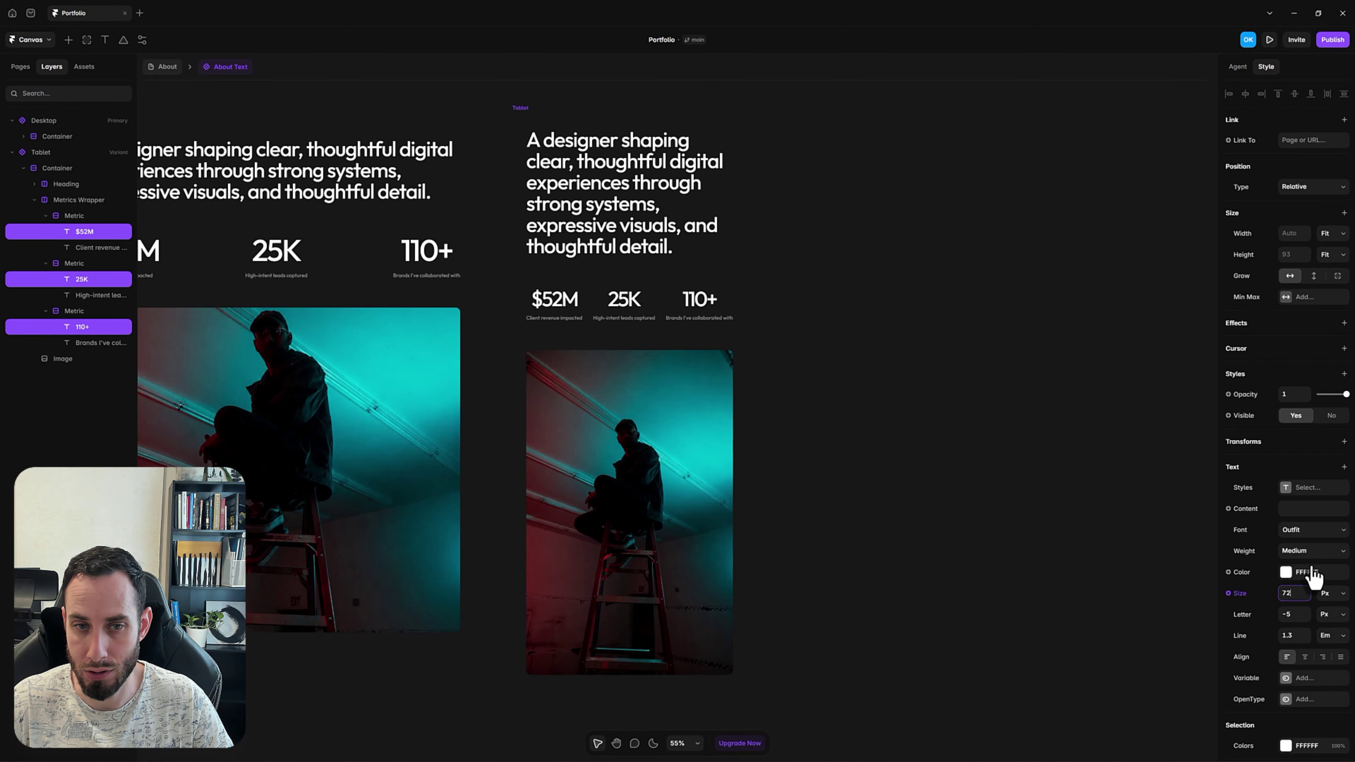
click(799, 390)
Align the contents of the Tablet variant's three Metric stacks to the left
scroll(581, 324, up, 5)
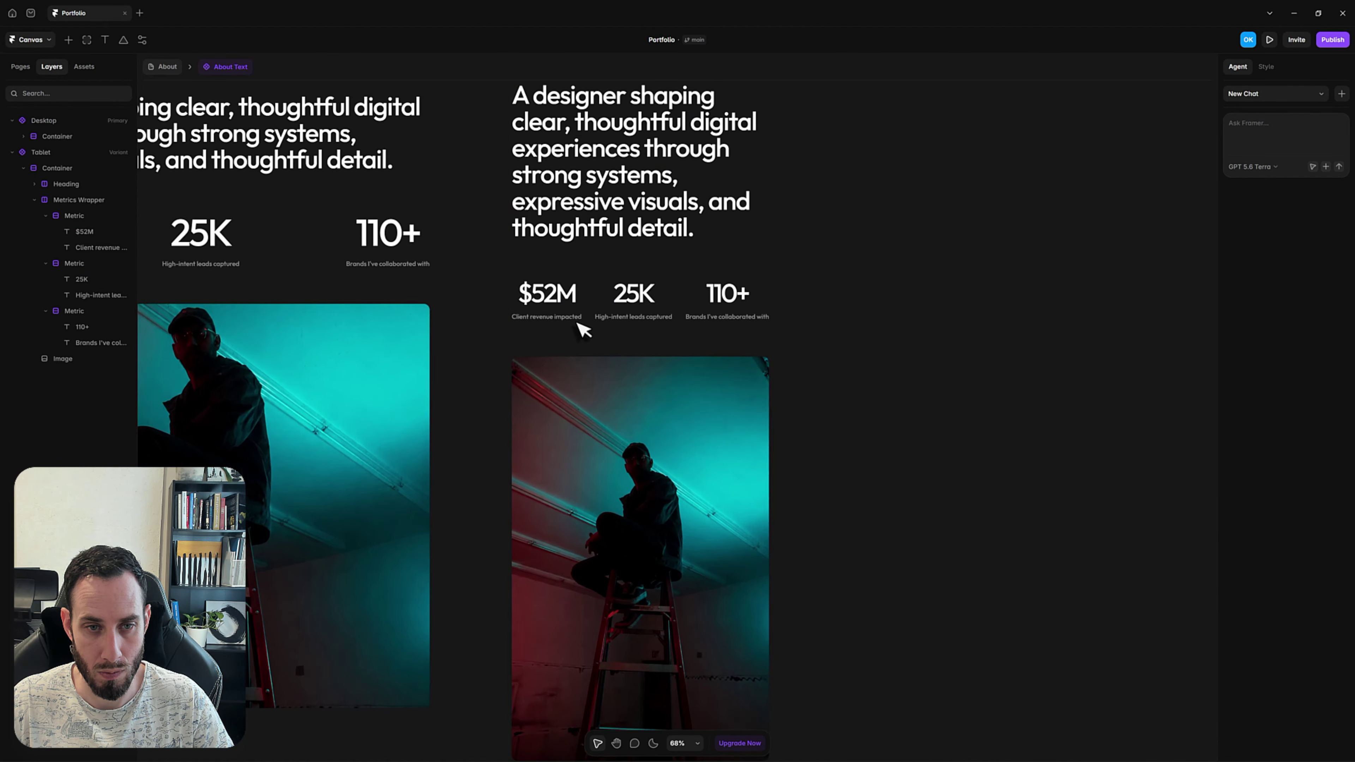
click(508, 302)
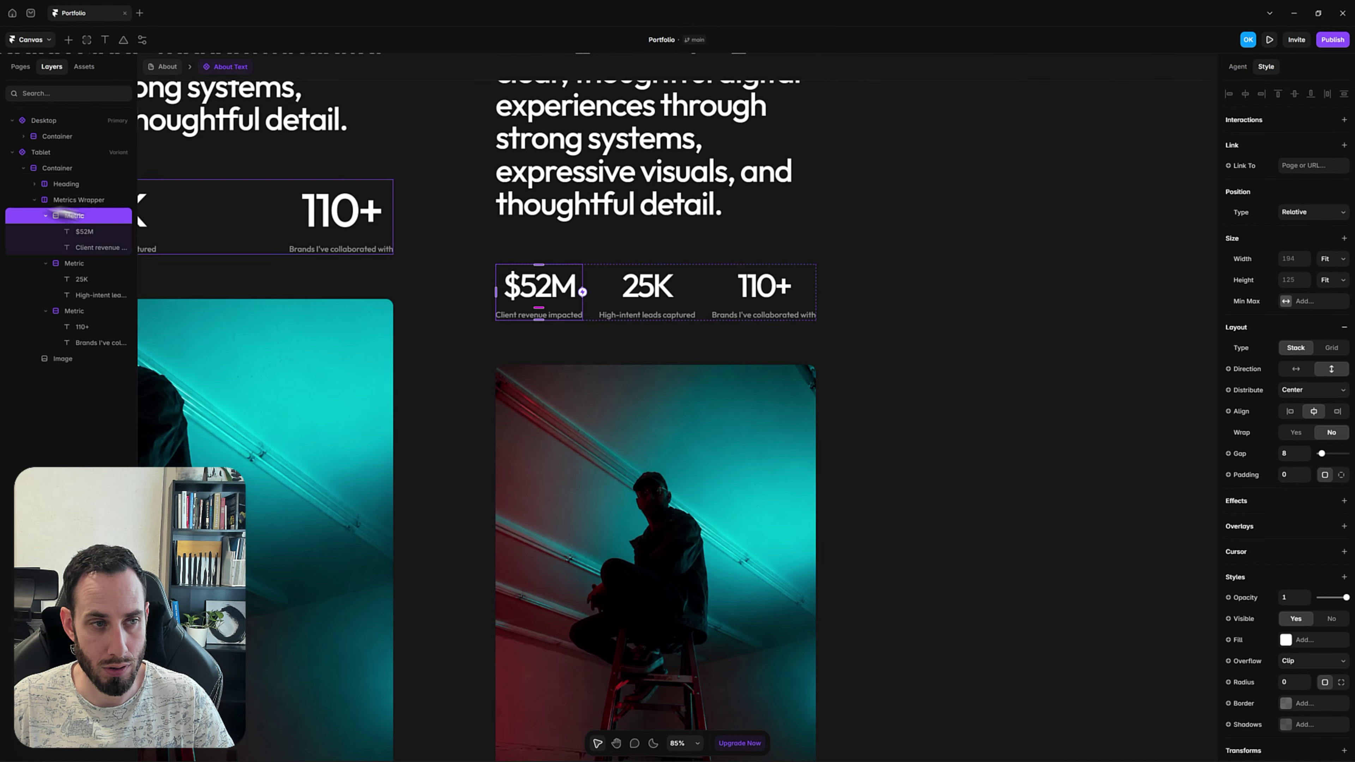
click(46, 215)
click(46, 232)
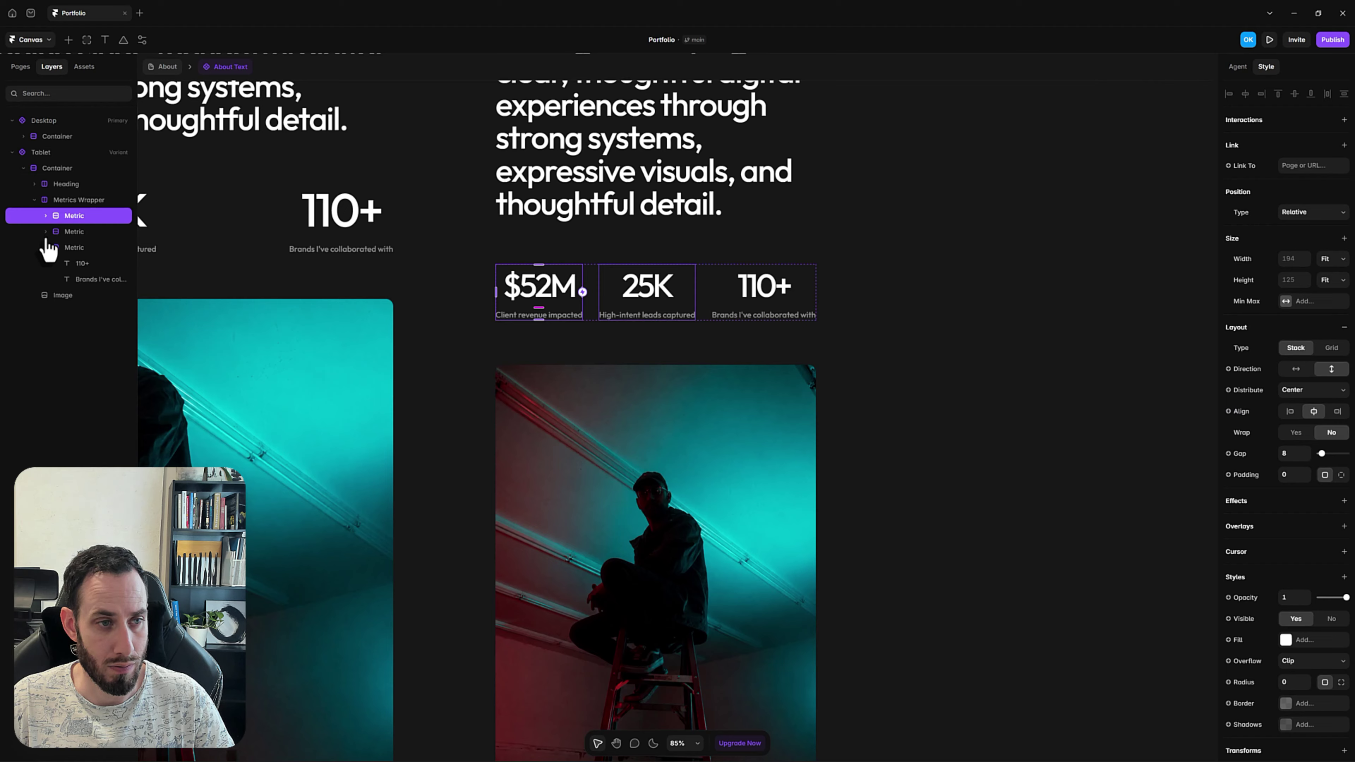
click(46, 247)
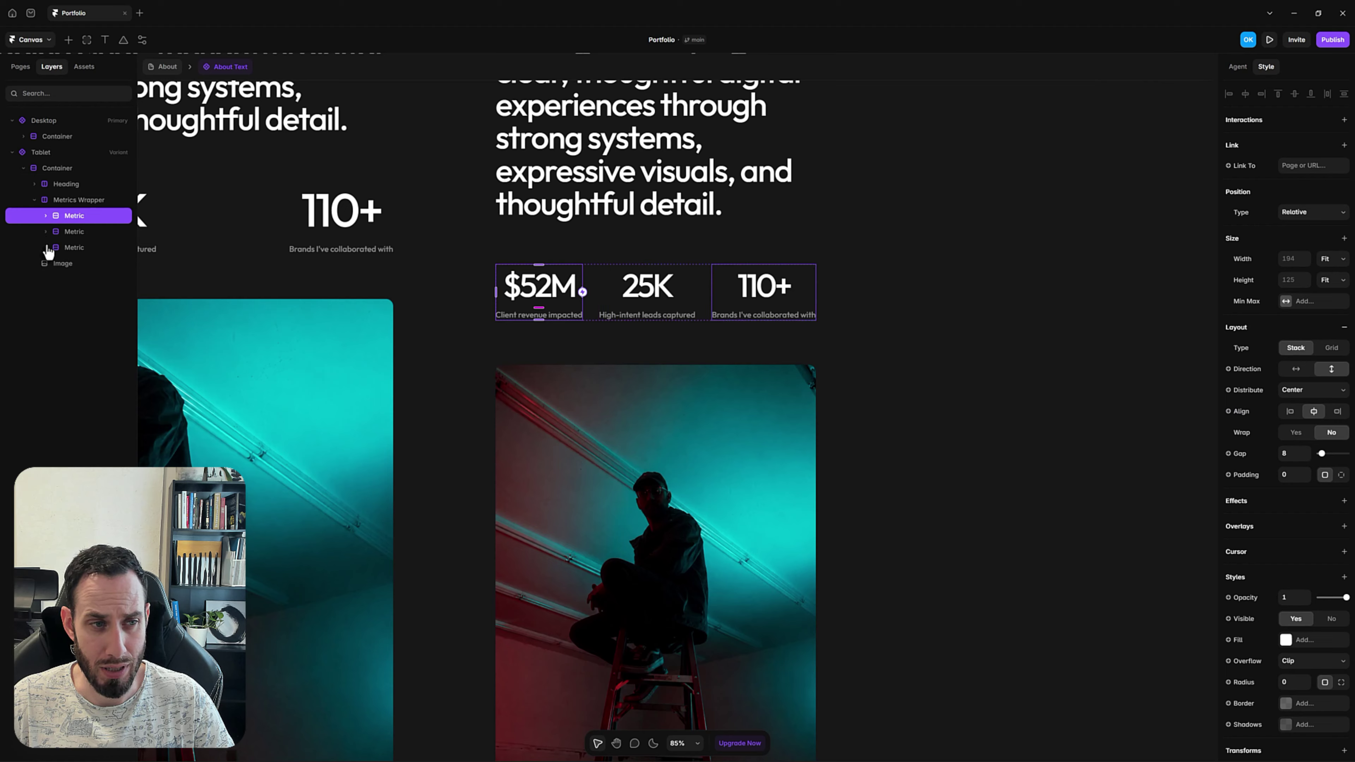
shift+click(80, 247)
click(1289, 388)
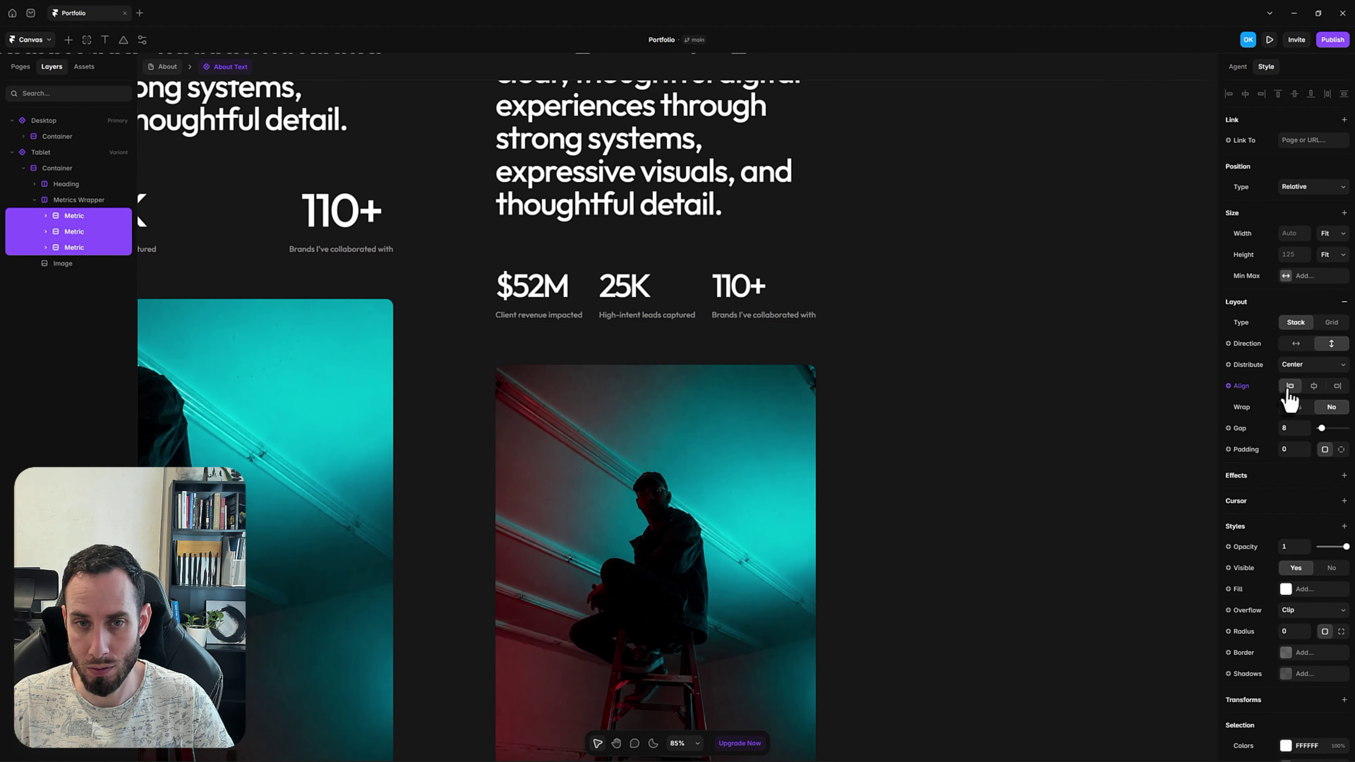
click(954, 395)
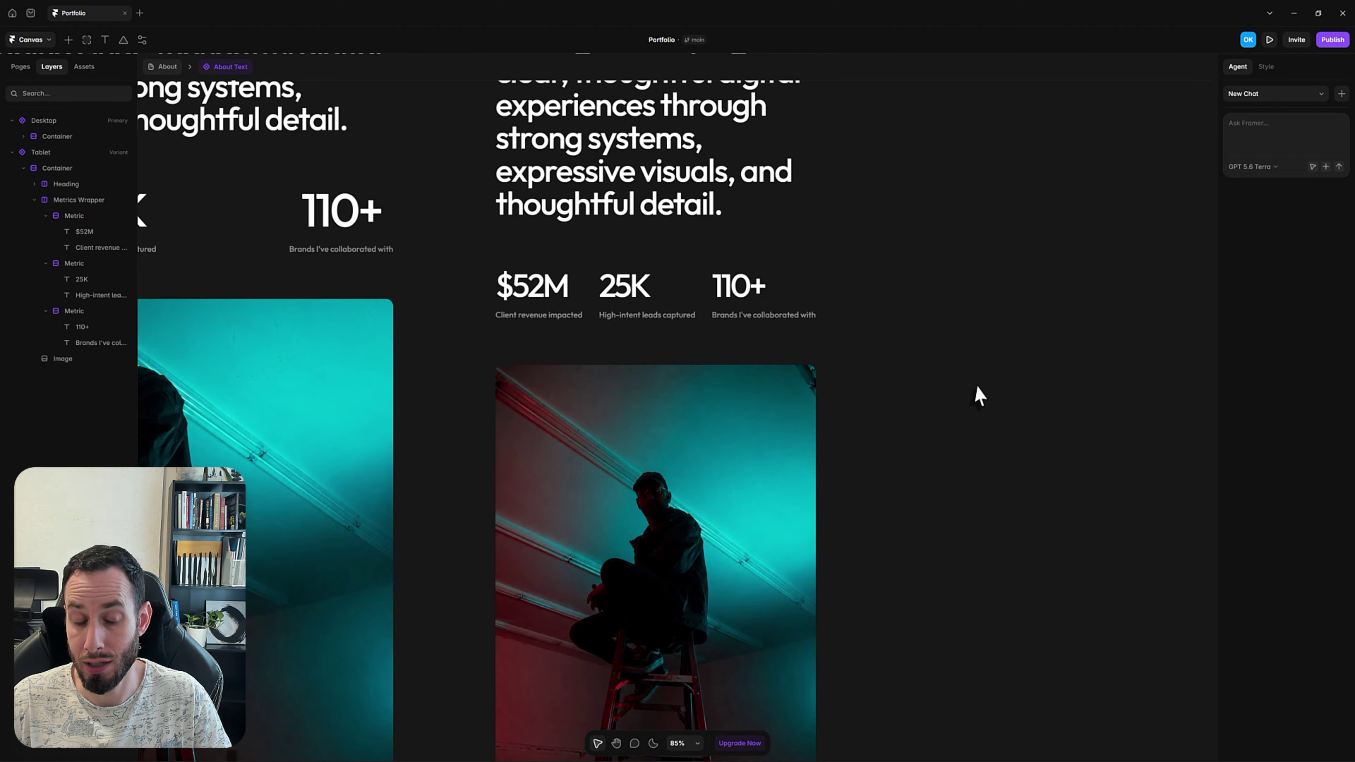
click(569, 317)
shift+click(623, 316)
shift+click(754, 318)
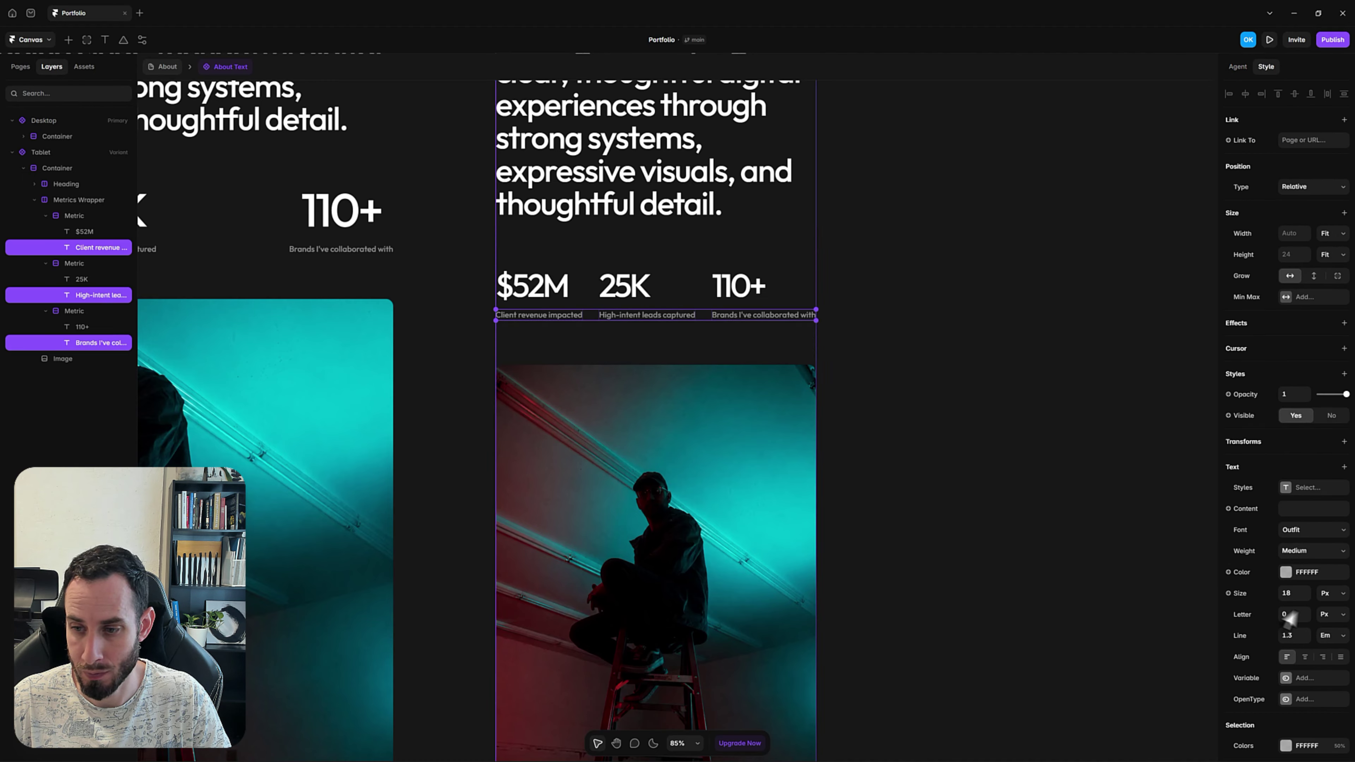
click(1294, 593)
key(BackSpace)
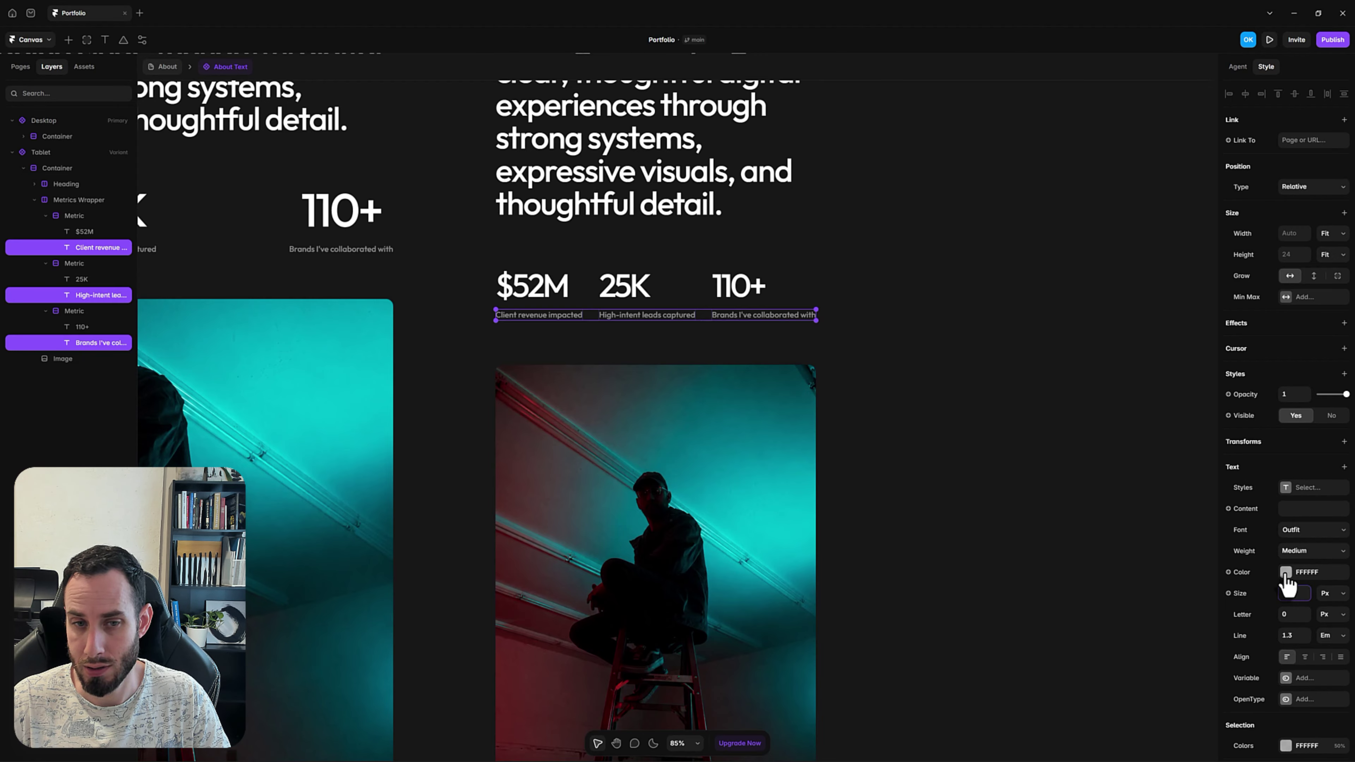
click(913, 410)
Set the height of the image in the About Text Tablet variant to 800
scroll(909, 412, down, 4)
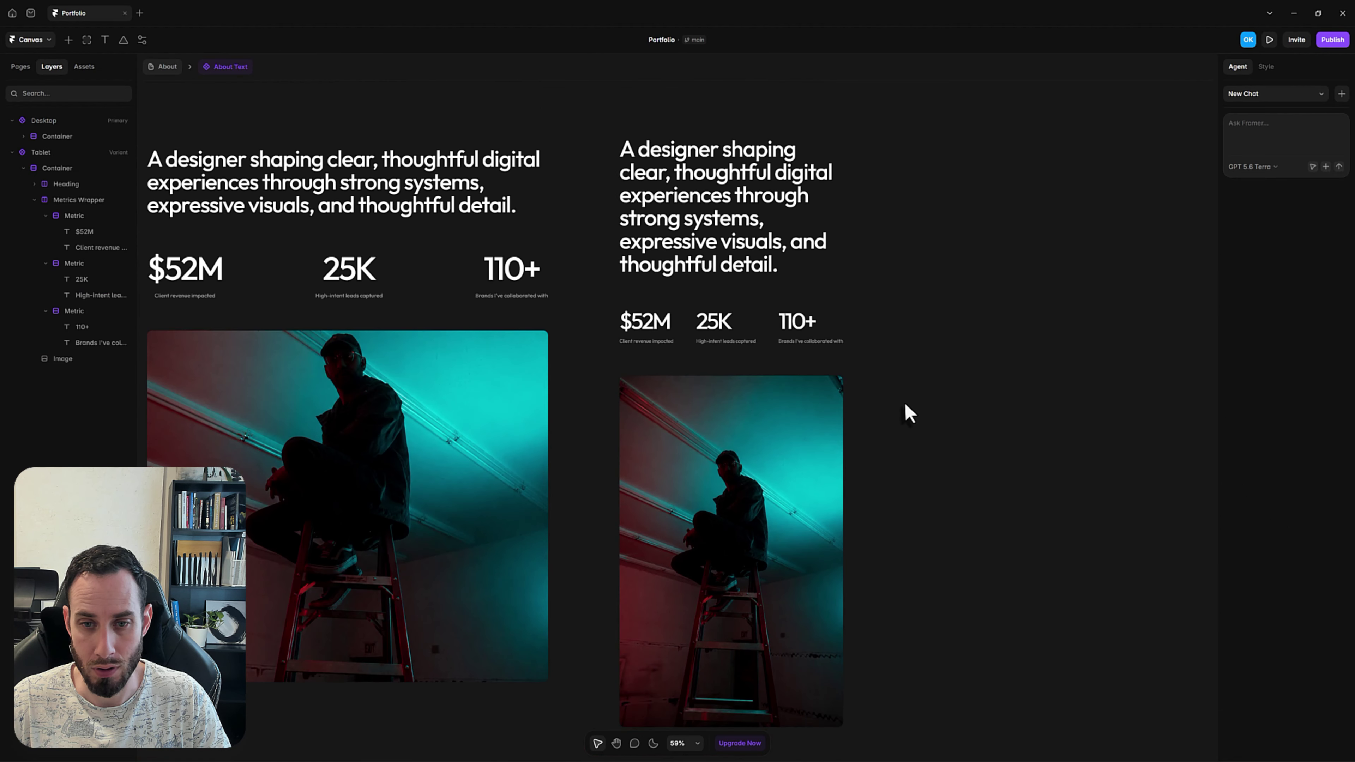
click(776, 446)
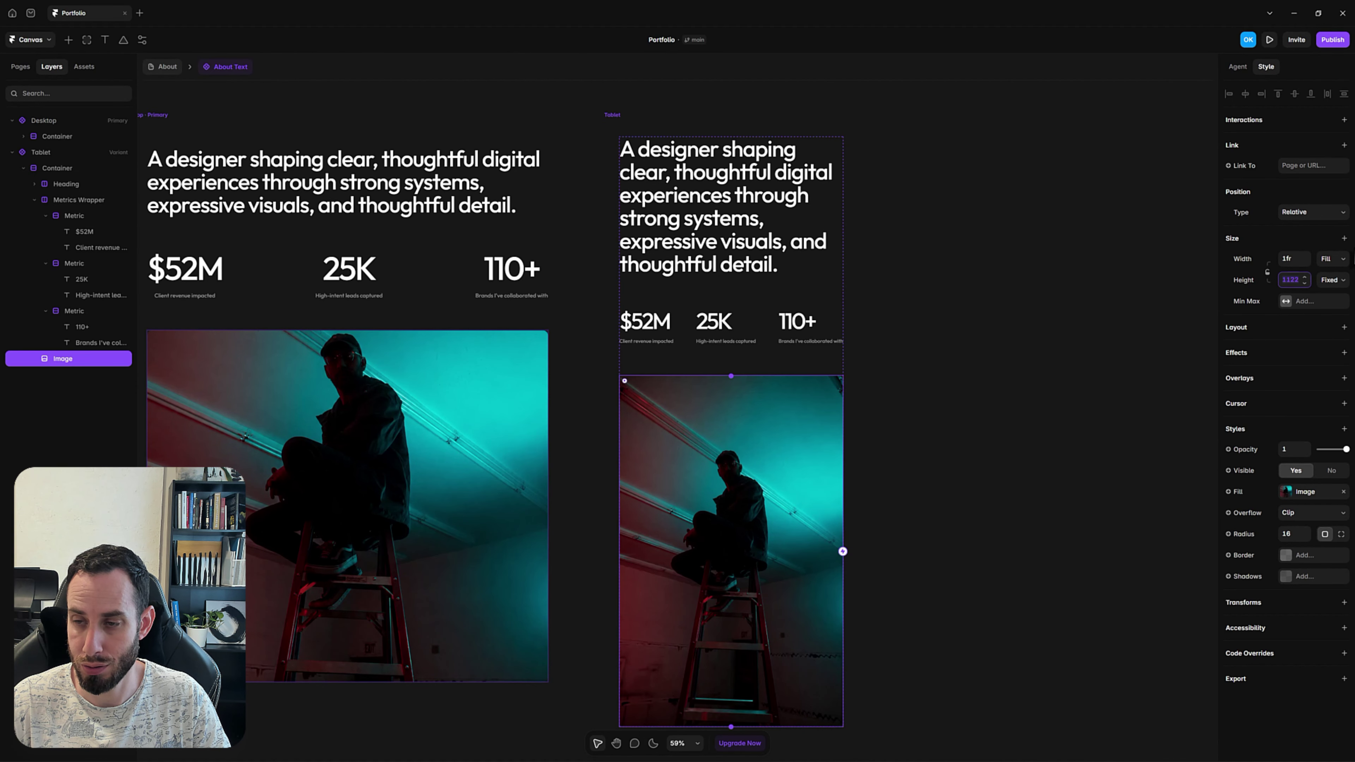
key(Return)
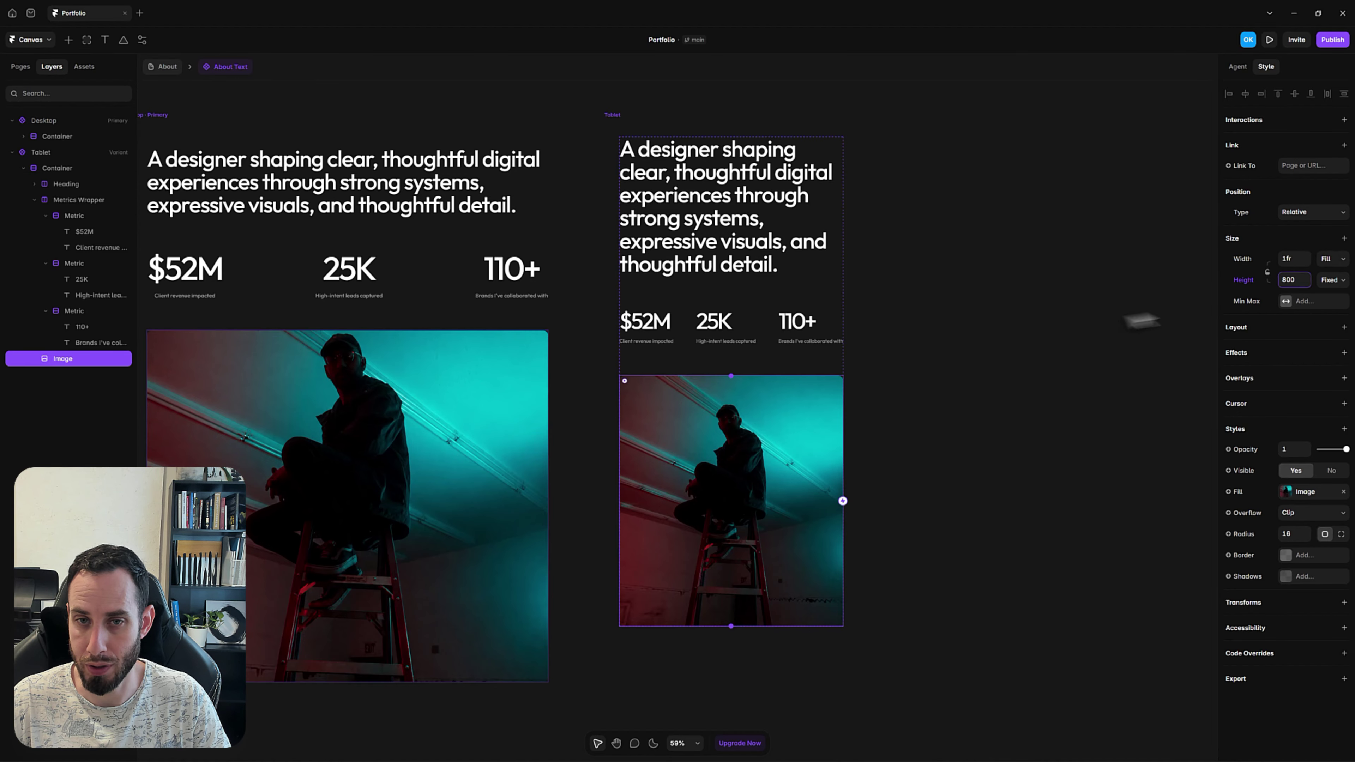
click(1047, 327)
Duplicate the Tablet variant of About Text and name the copy Phone
scroll(958, 310, down, 2)
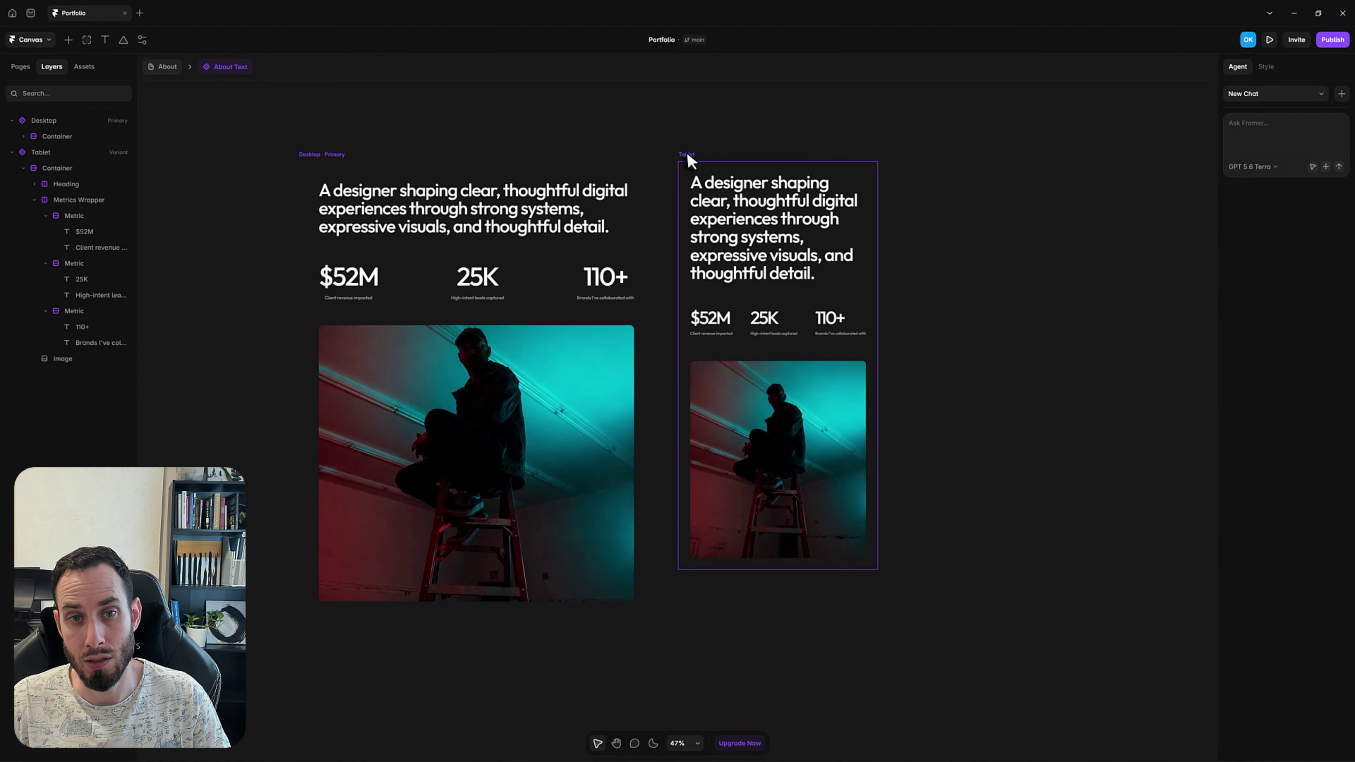
click(697, 155)
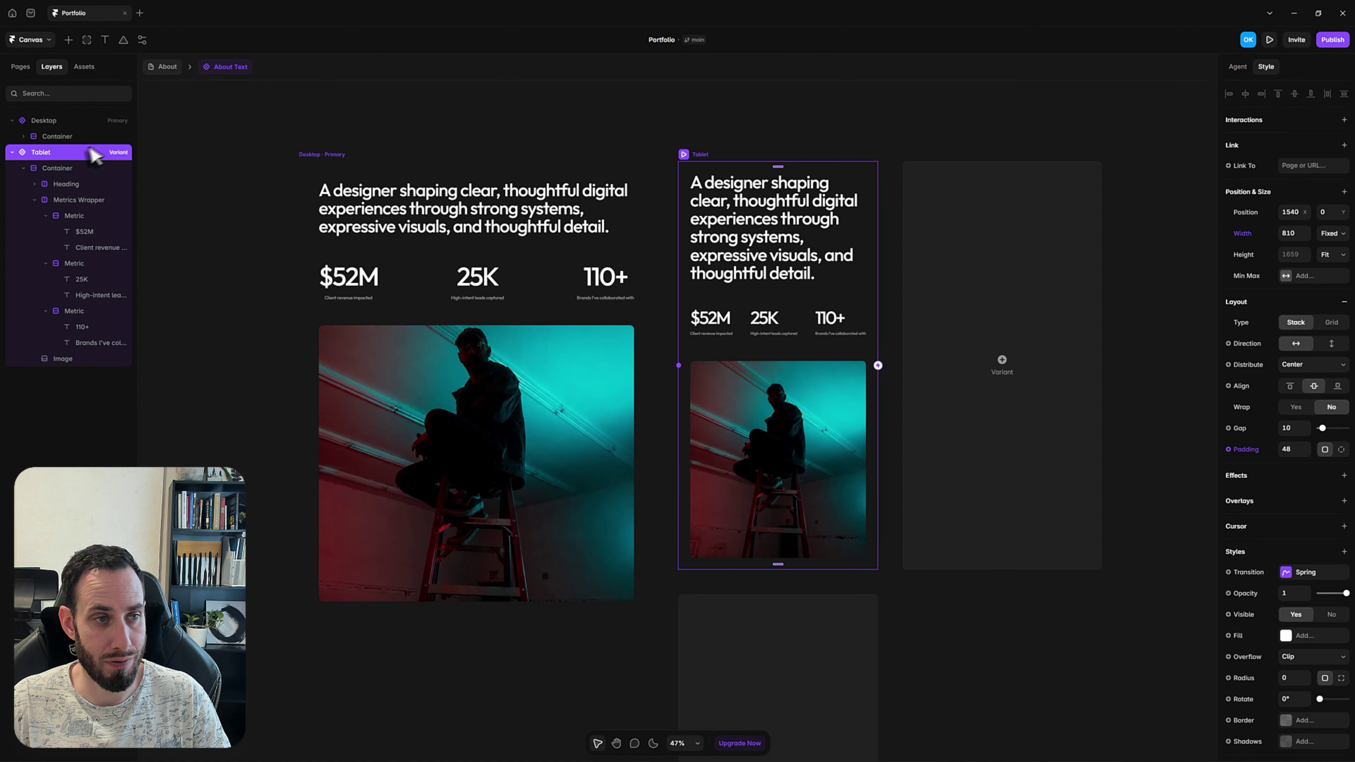
key(ctrl+d)
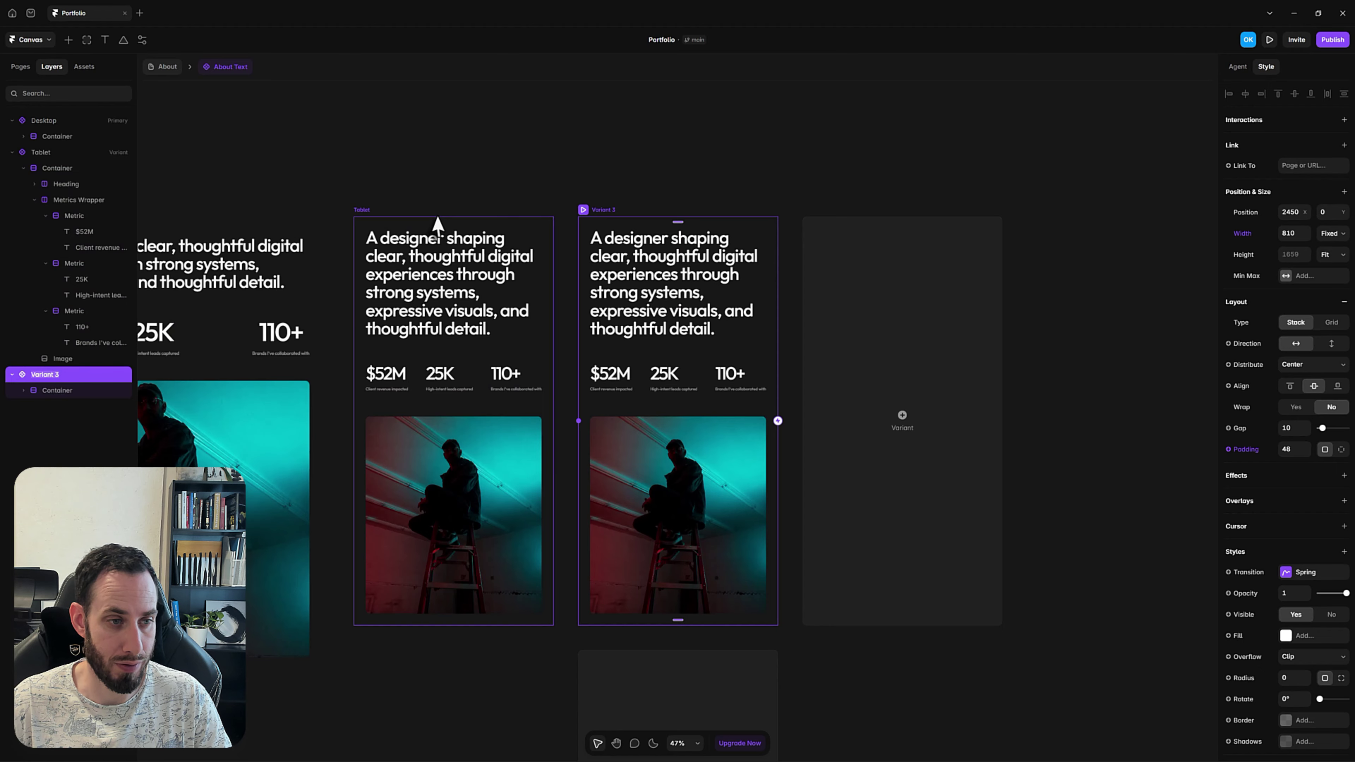
text(Phone)
key(Return)
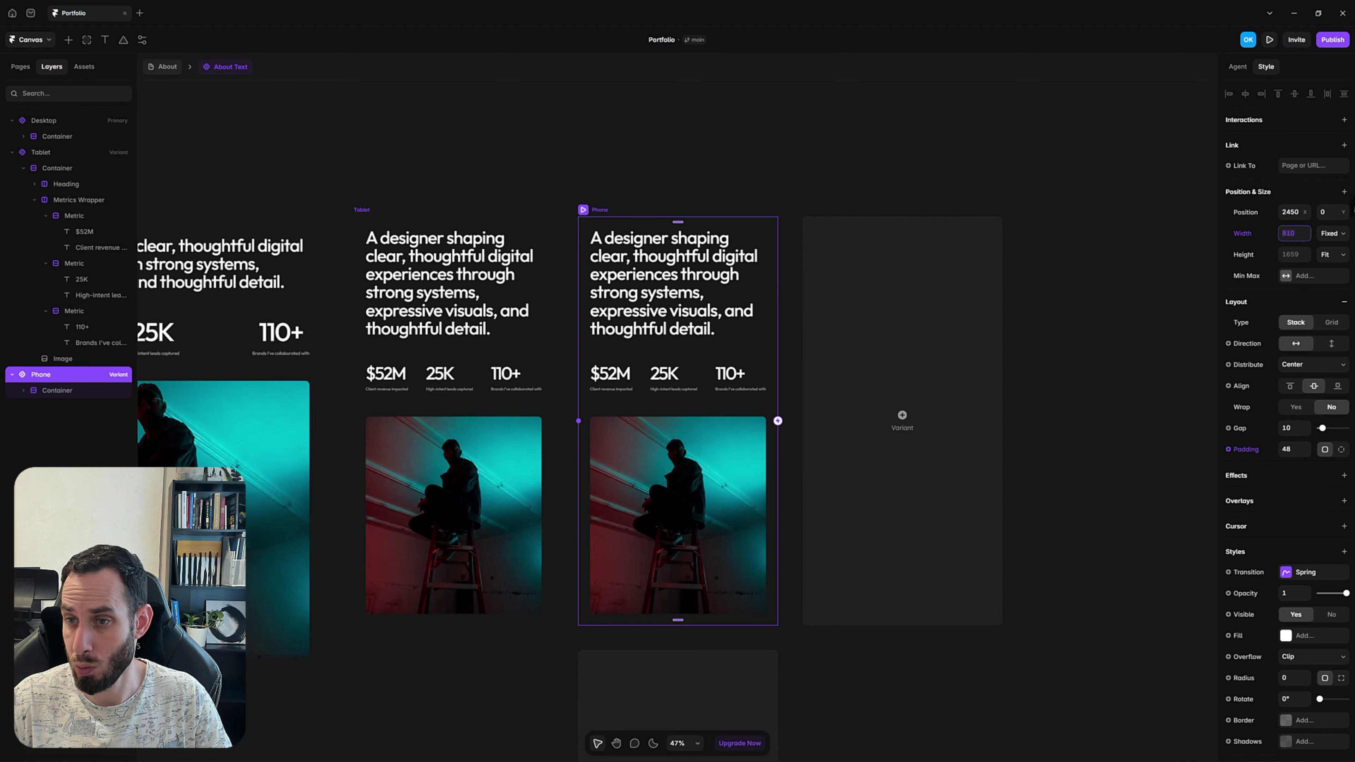
Set the About Text Phone variant's width to 390 and its padding to 16
text(390)
key(Return)
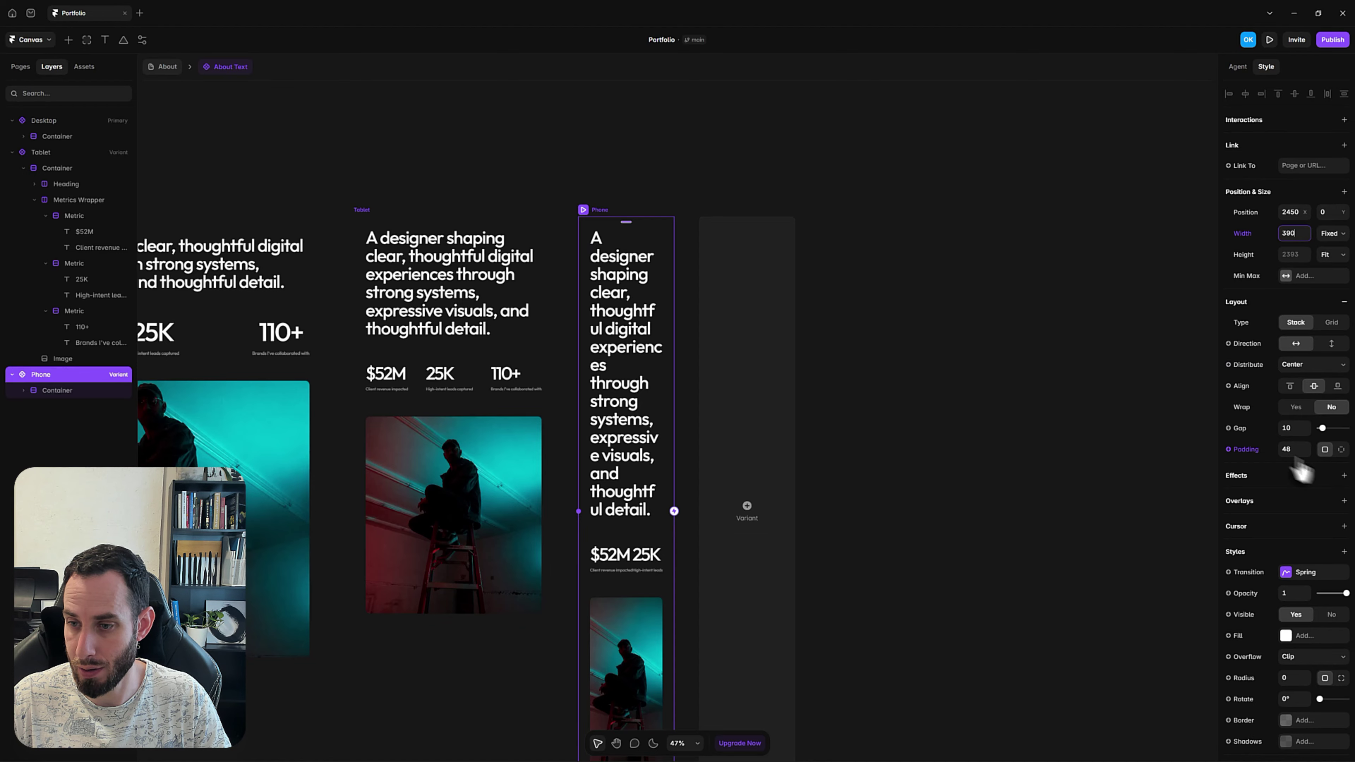
click(1286, 450)
text(16)
key(Return)
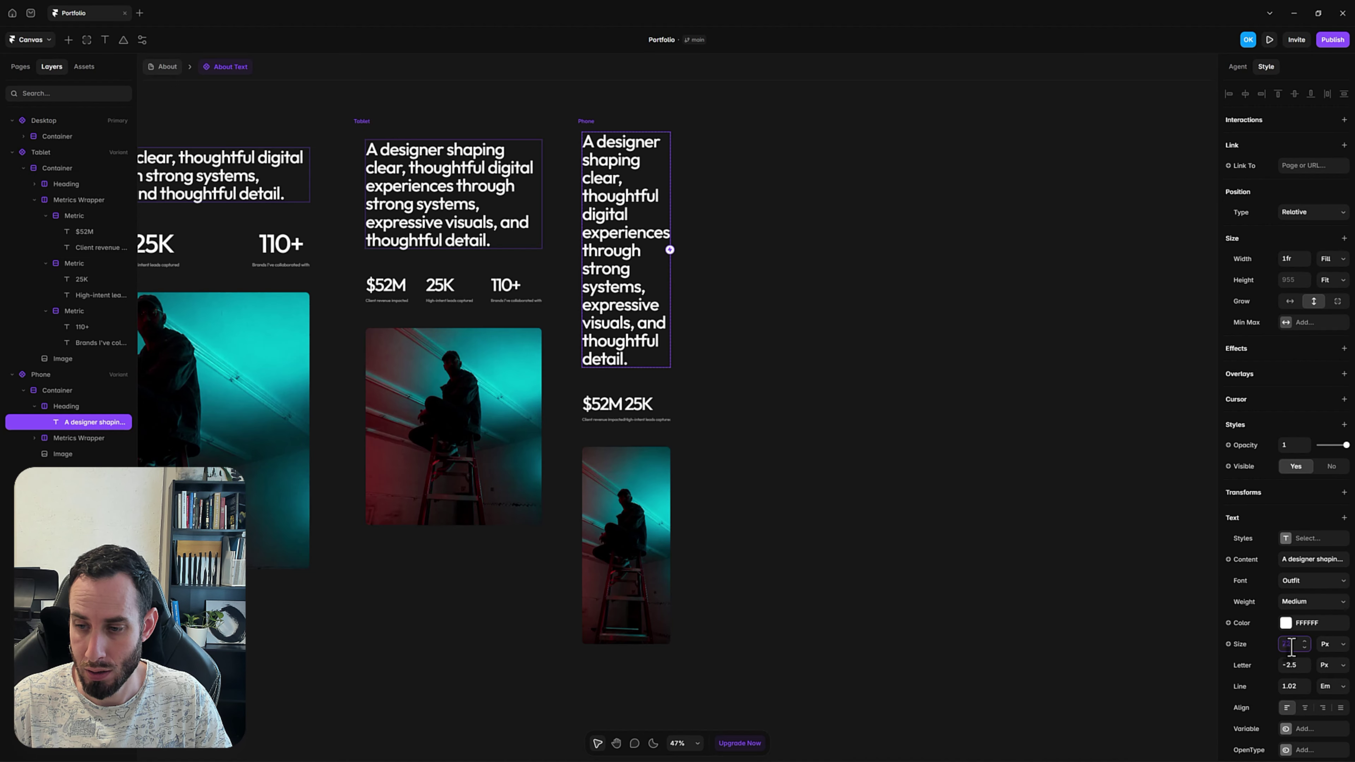
Set the font size of the Phone variant's heading text to 40 px, trying 54 and 32 px along the way
click(1291, 645)
text(54)
key(Return)
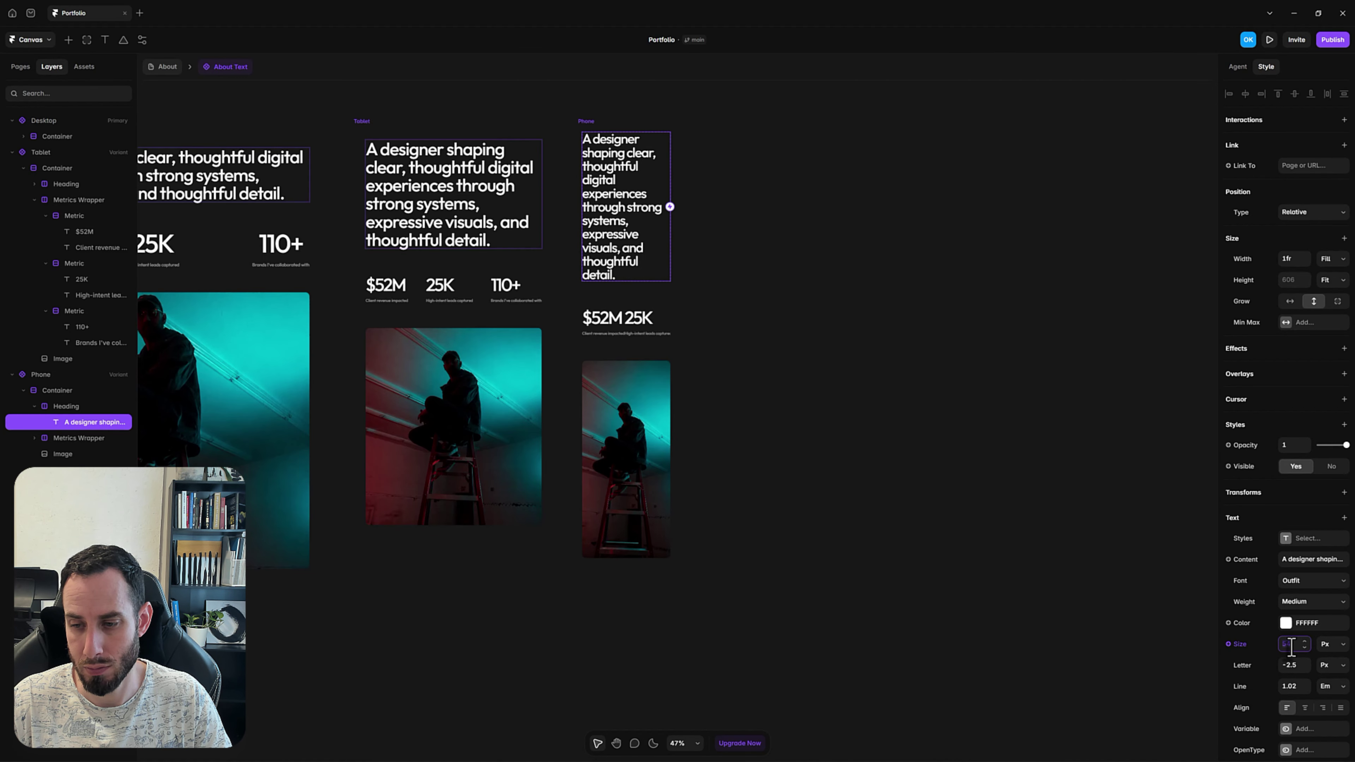
text(32)
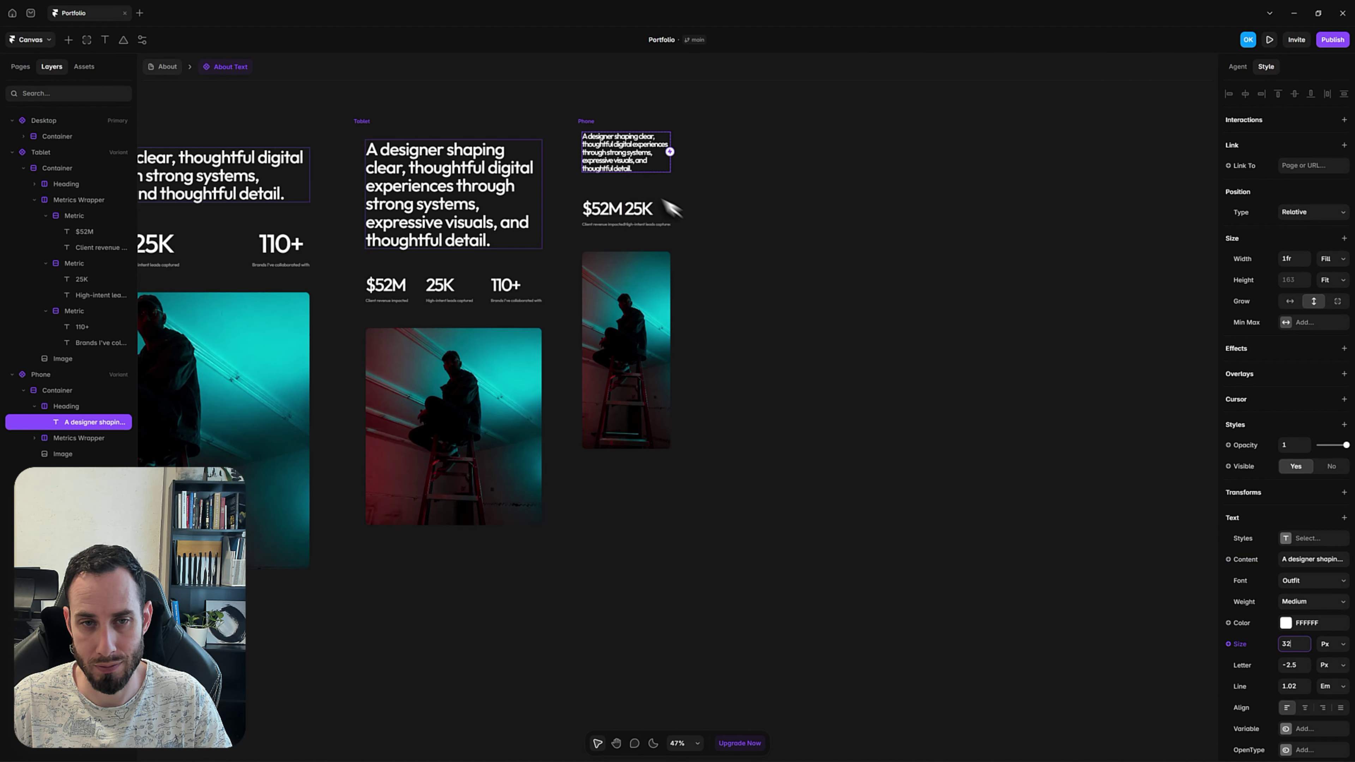
scroll(669, 214, up, 3)
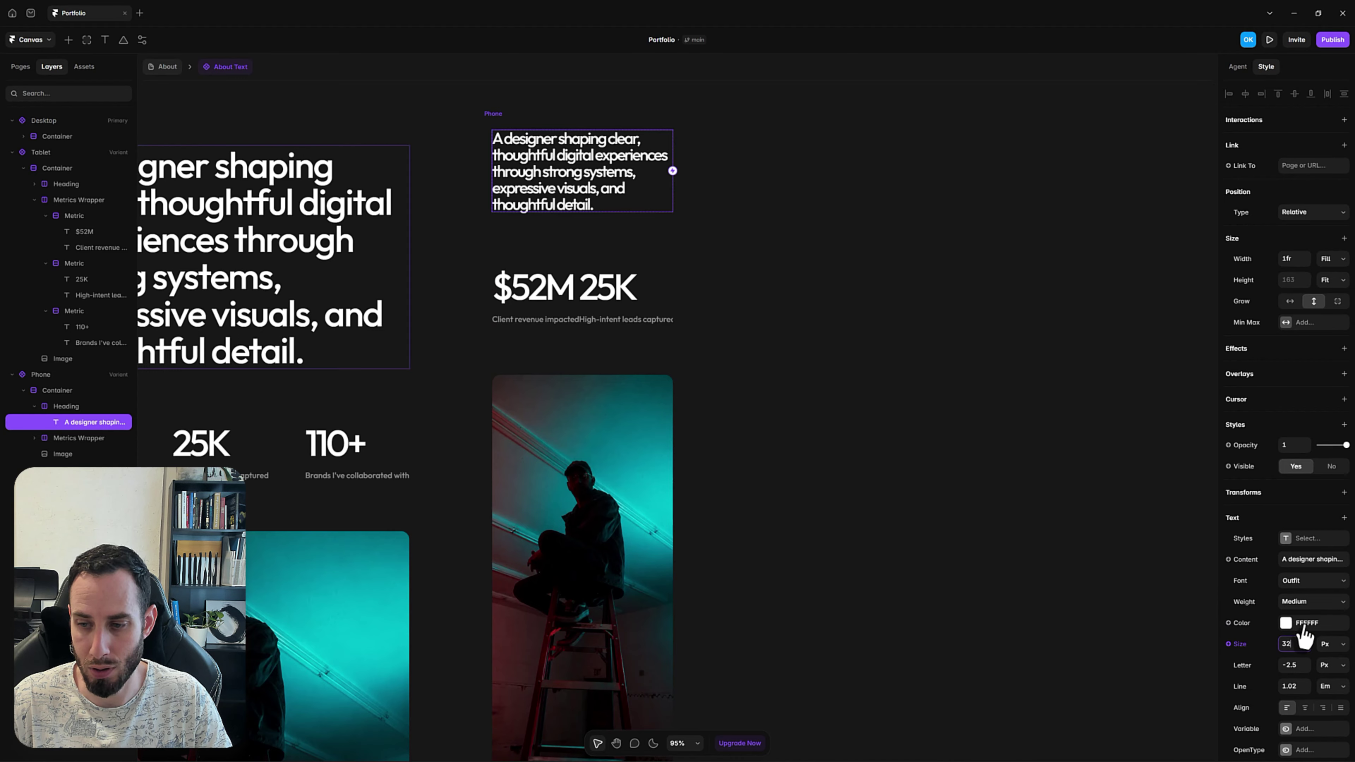
text(40)
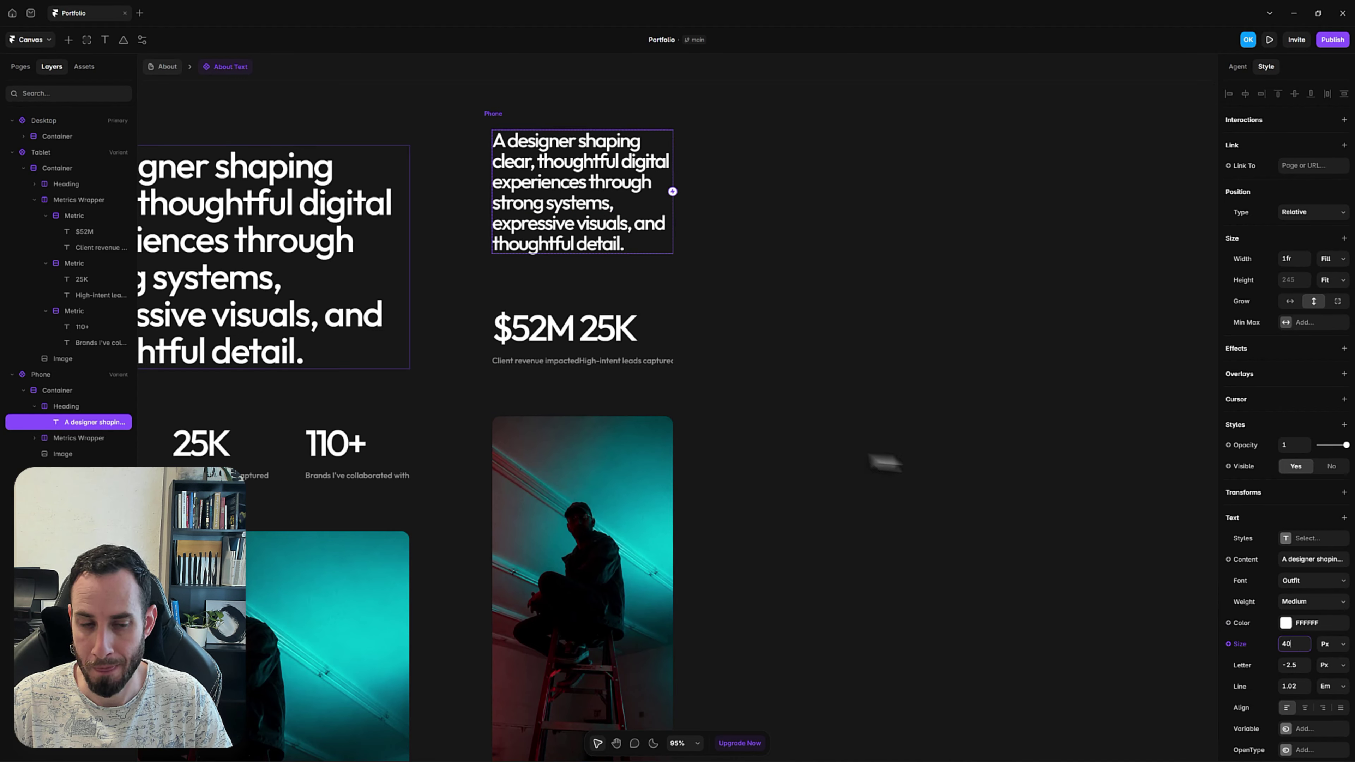
click(884, 461)
Stack the Phone variant's Metrics Wrapper vertically and set its distribution to Start
click(534, 331)
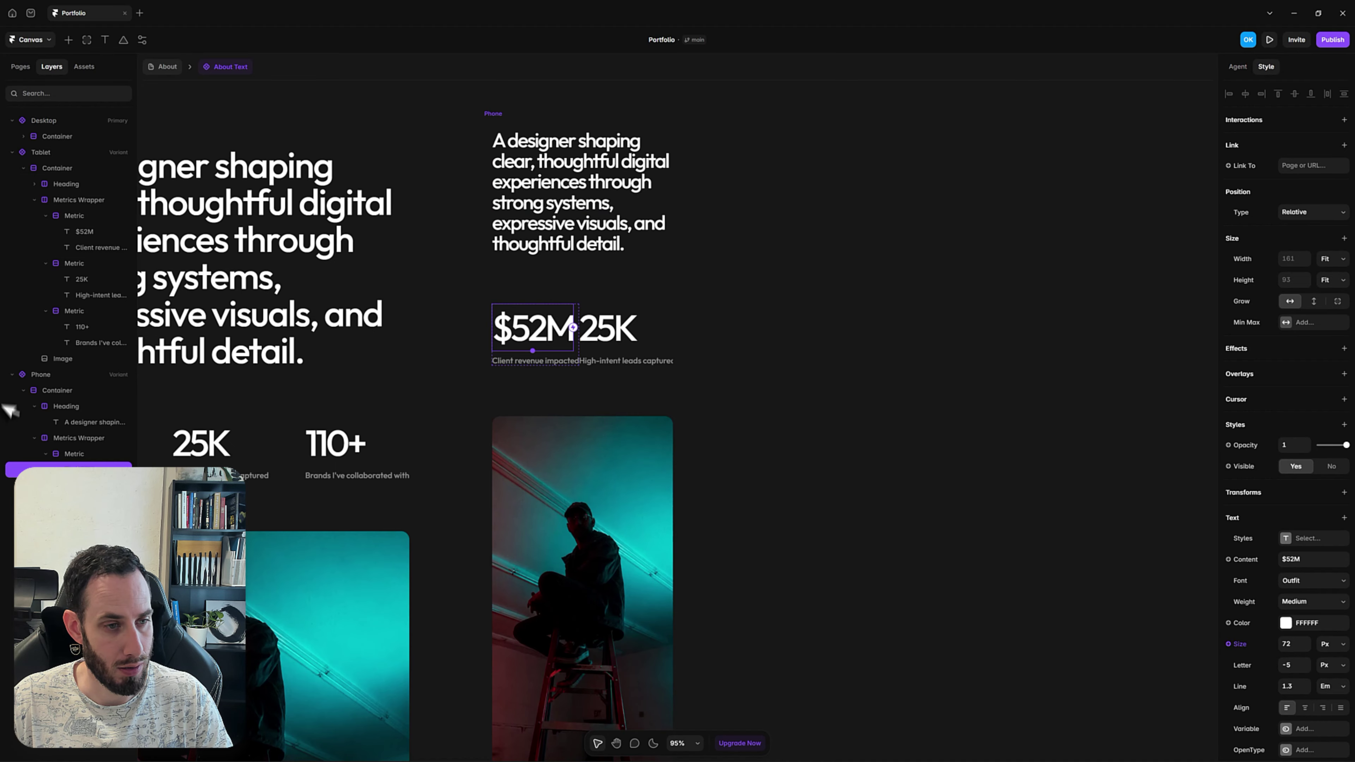
click(65, 440)
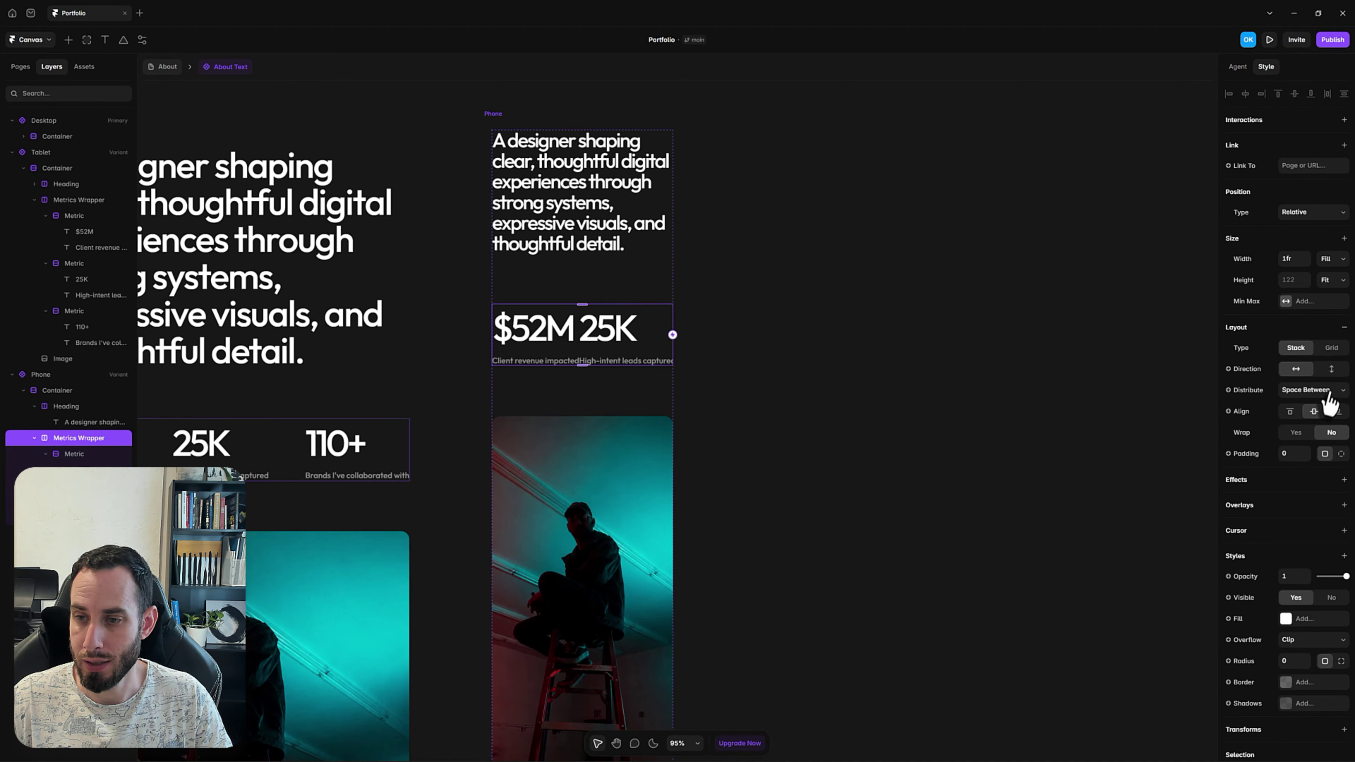
click(1332, 369)
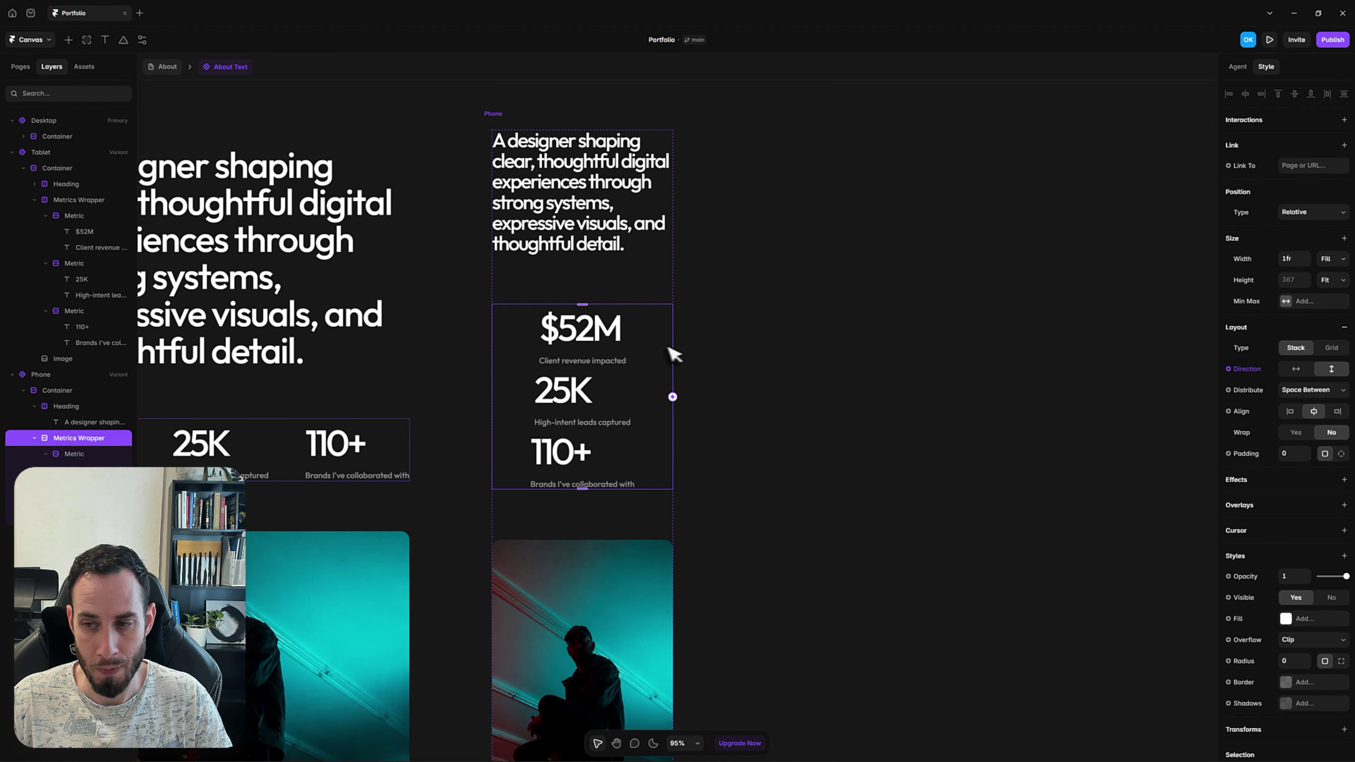
click(1301, 393)
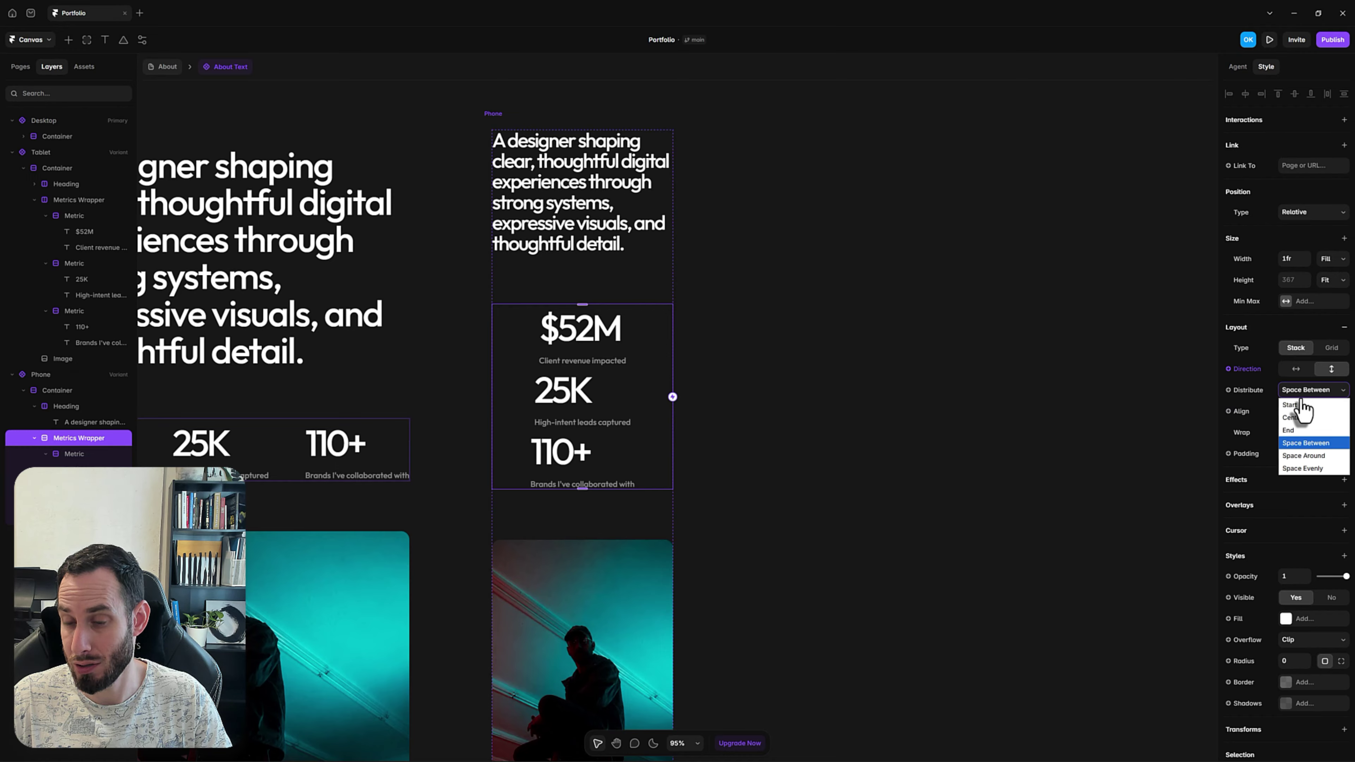
click(1301, 405)
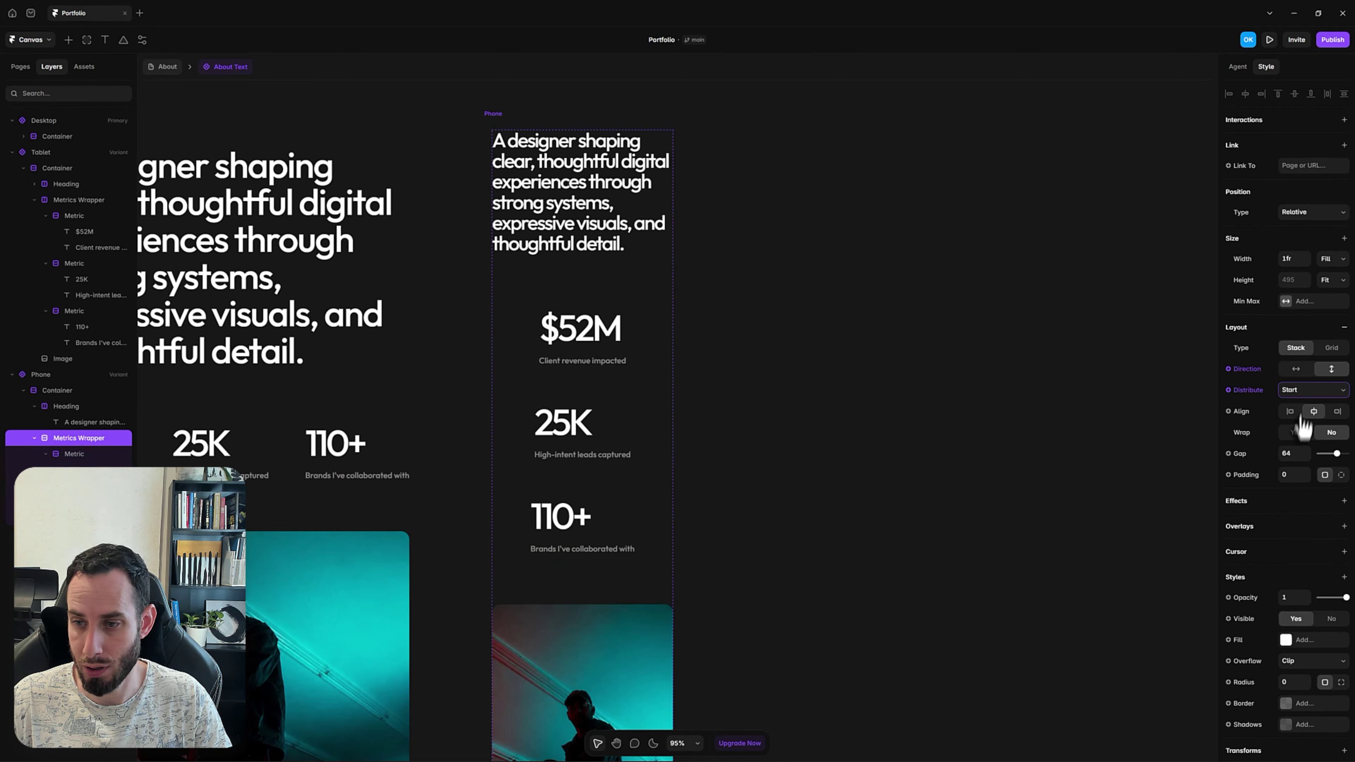
Set the Phone variant's Metrics Wrapper gap to 48 and align its contents to the left
click(1291, 454)
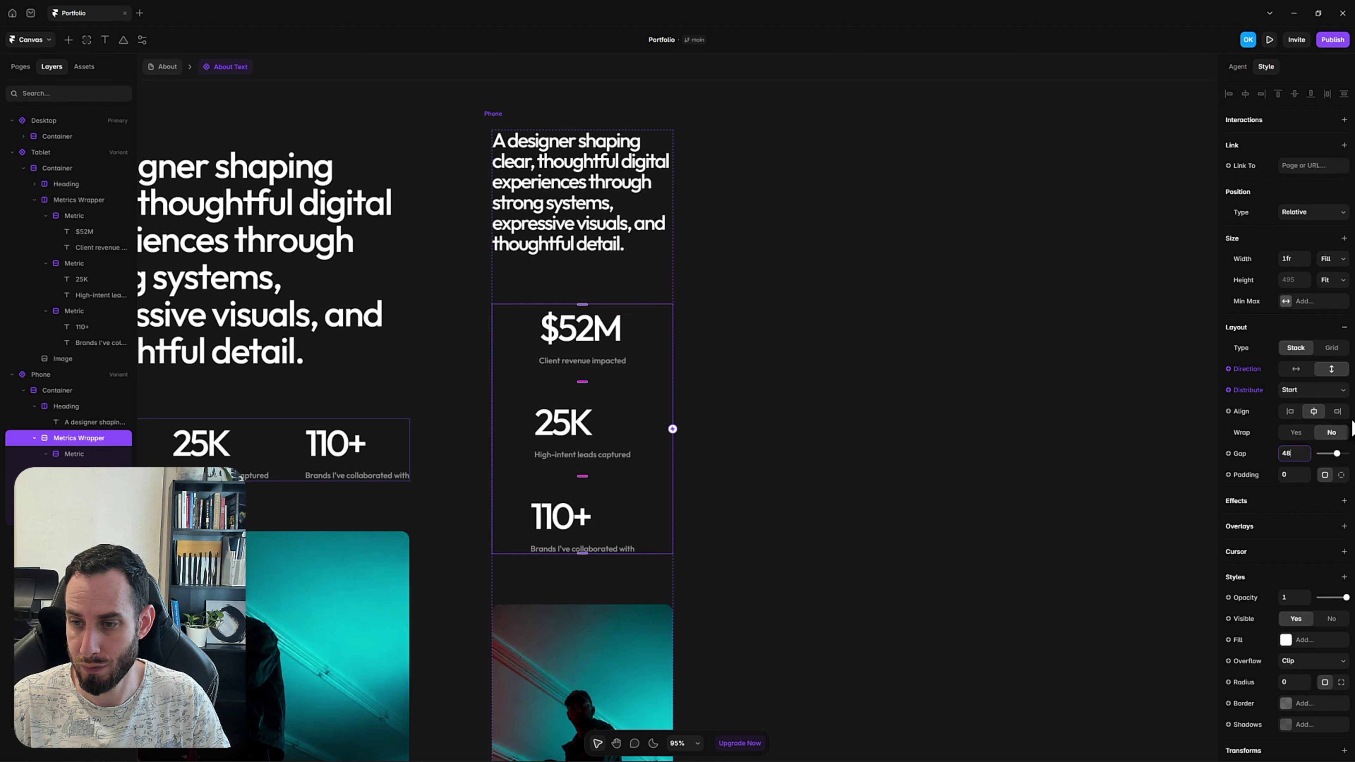
key(Return)
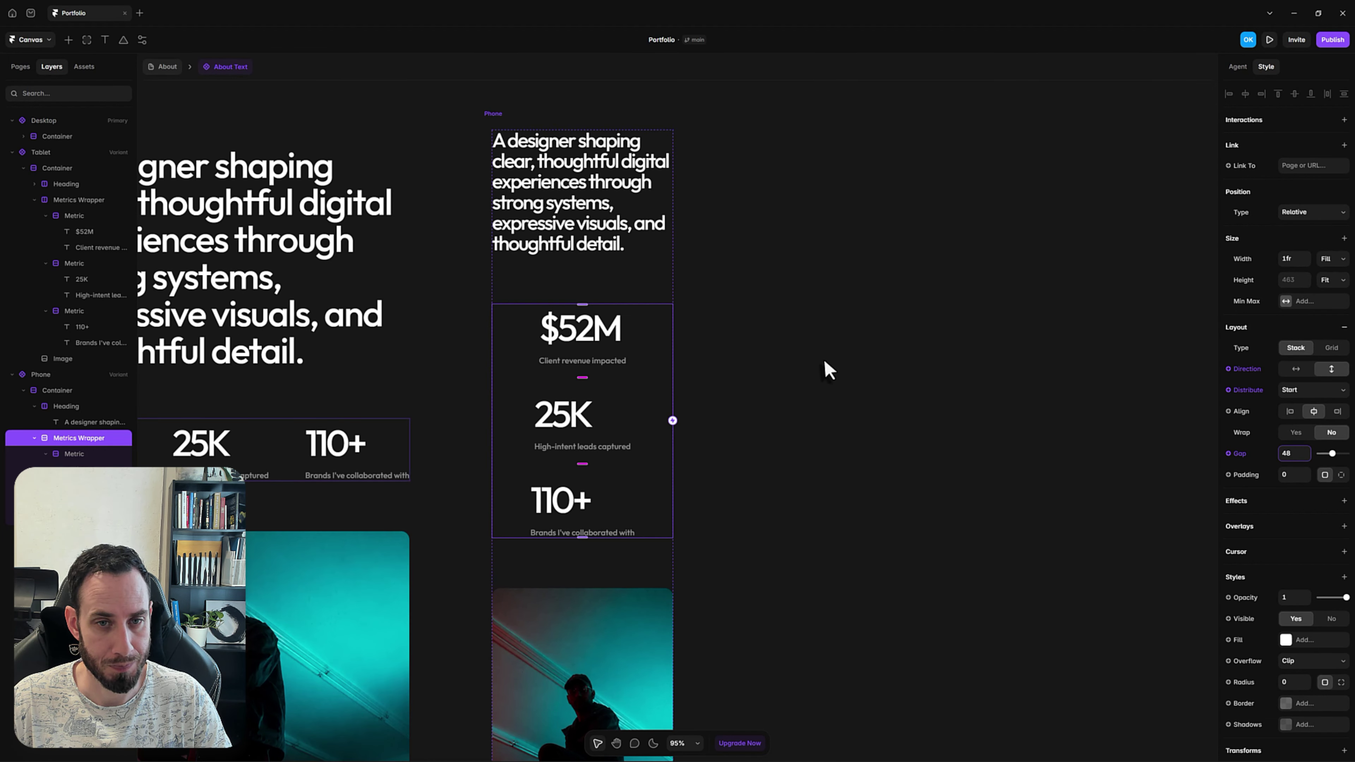
click(1291, 412)
click(847, 454)
Set the height of the image in the About Text Phone variant to 500
scroll(847, 454, down, 5)
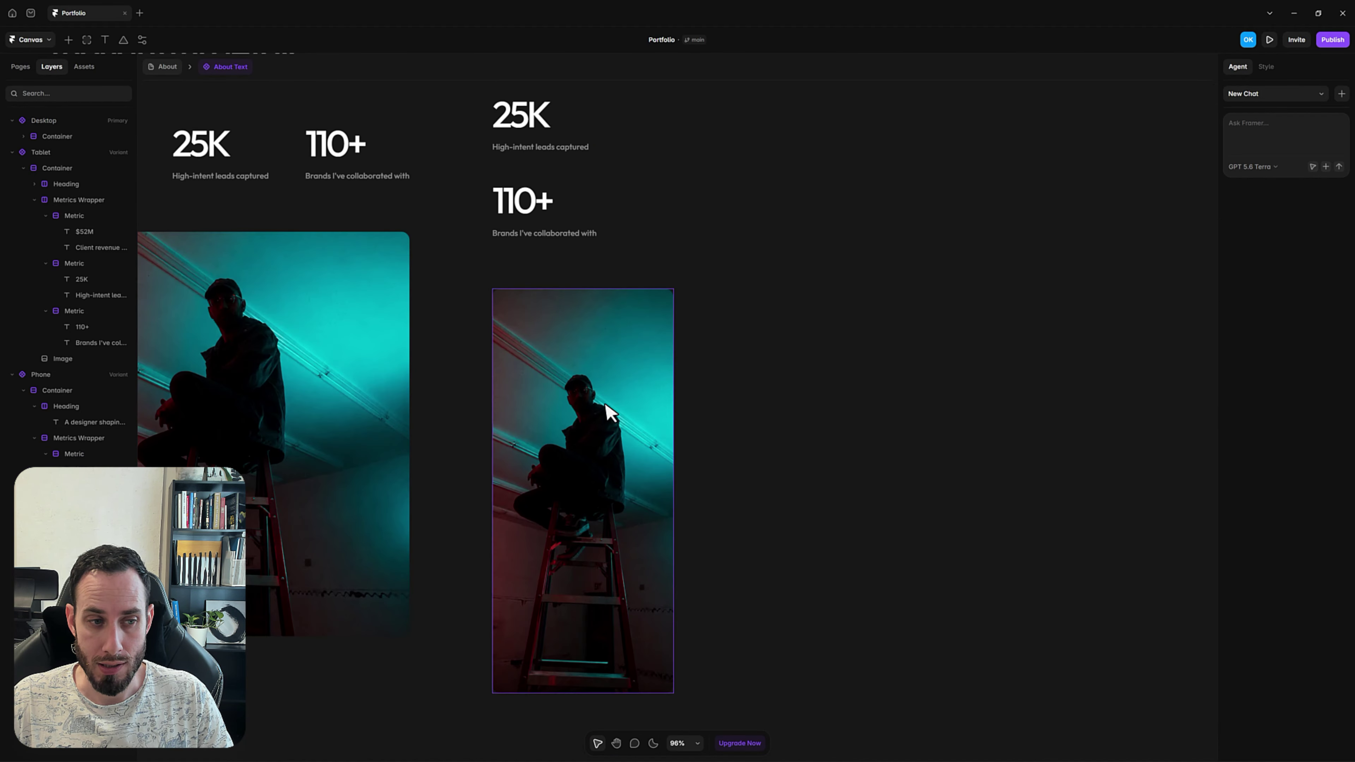
click(609, 413)
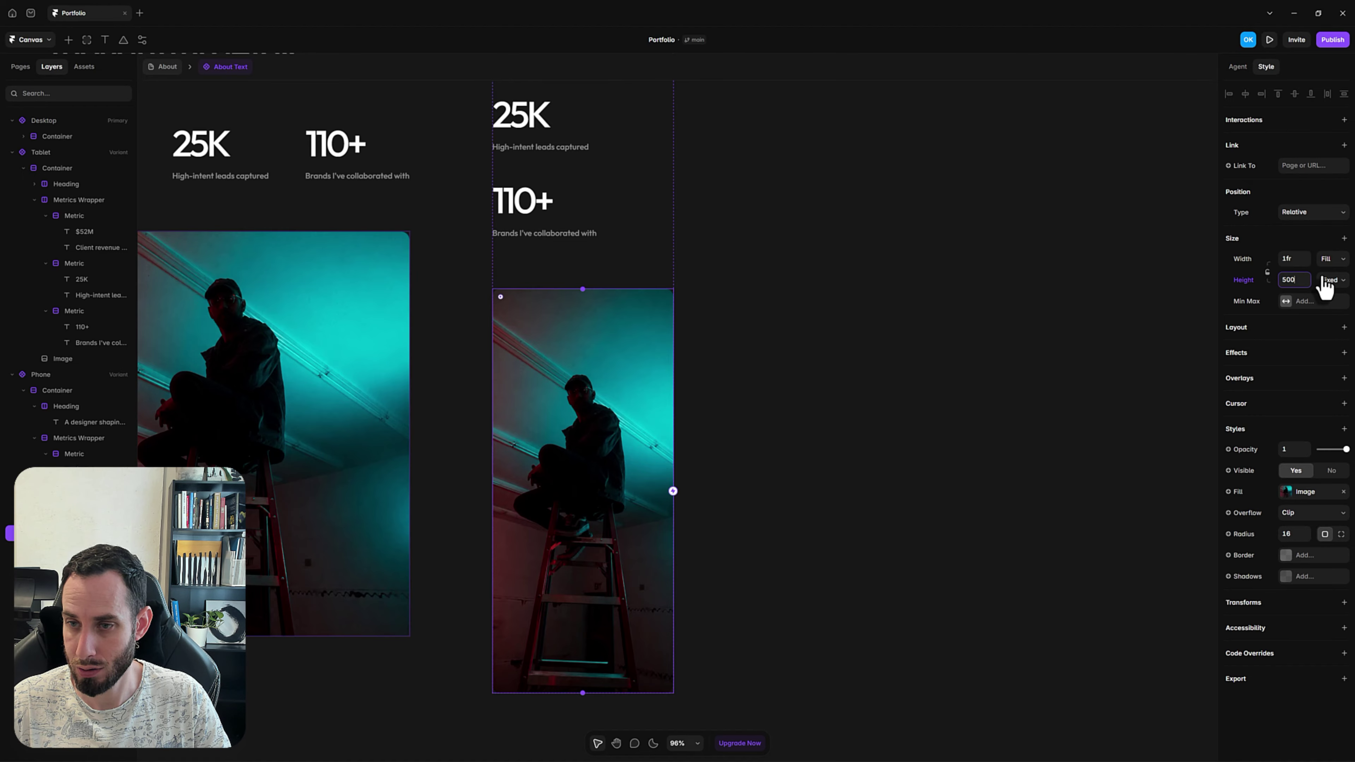
key(Return)
click(853, 285)
scroll(715, 315, up, 4)
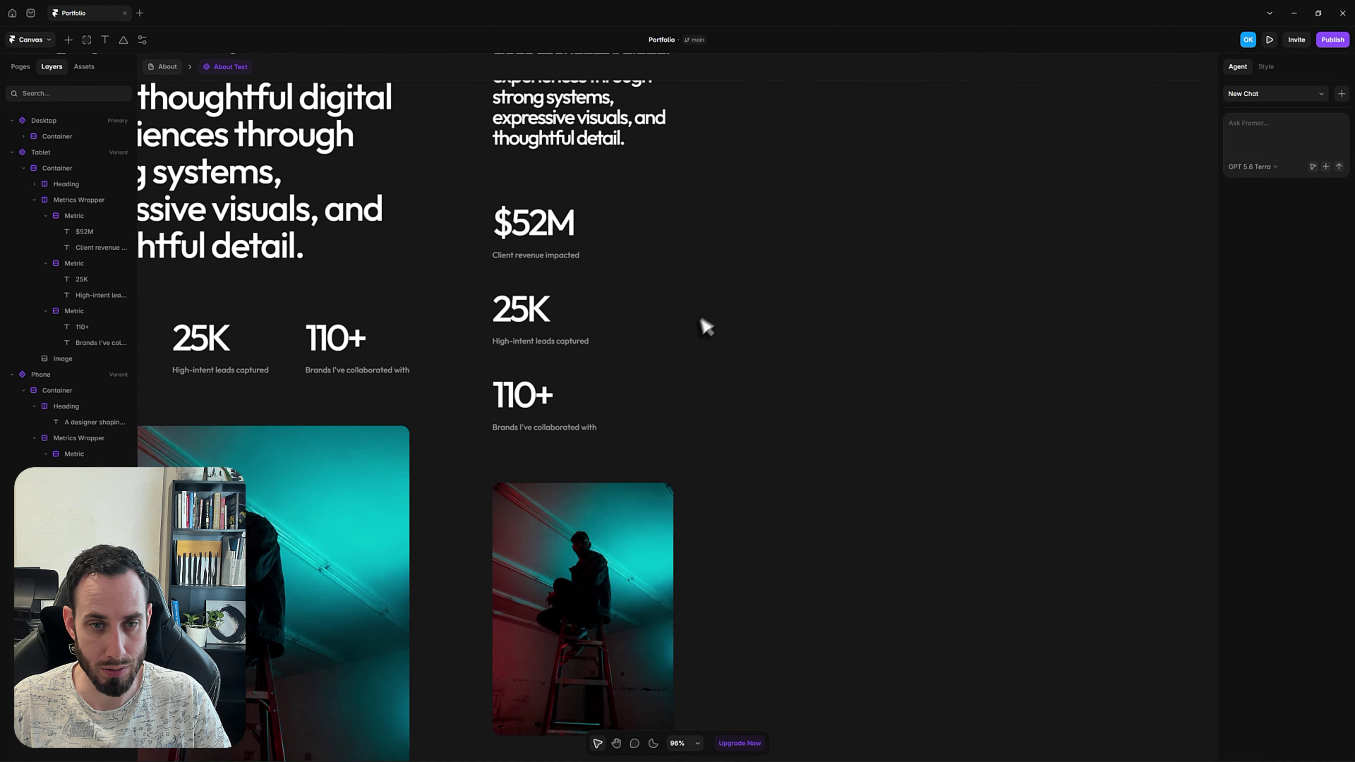
Reduce the gap between the heading, metrics and image in the Phone variant's Container
click(637, 460)
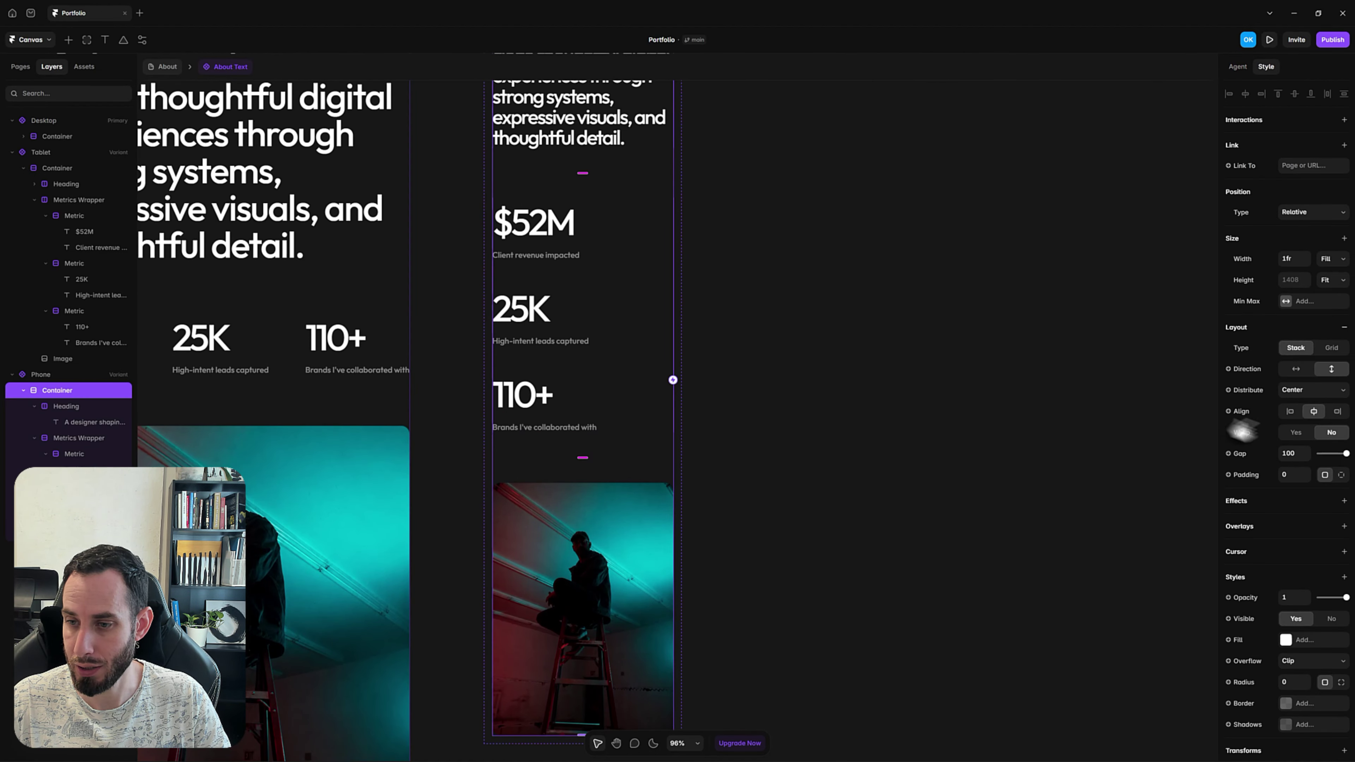
click(1305, 459)
click(943, 413)
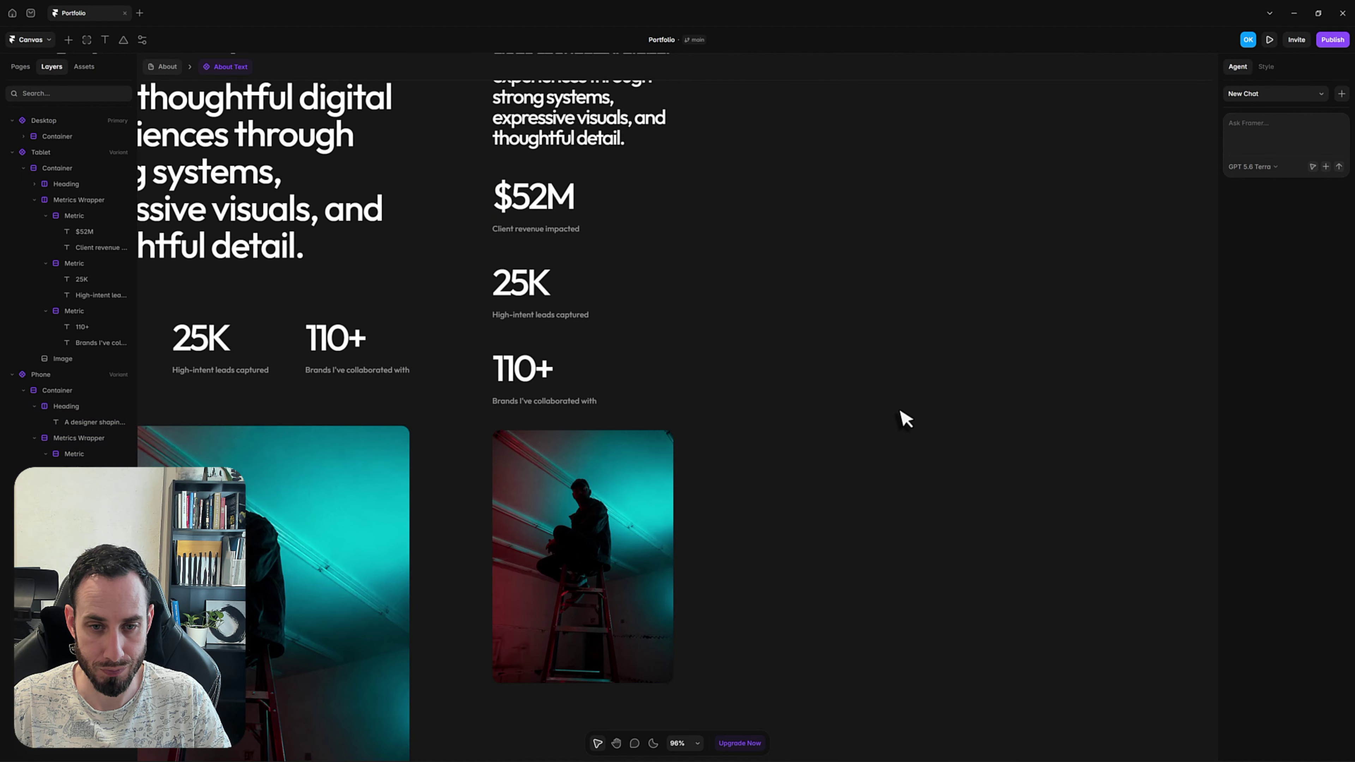
Return to the About page and delete its existing Footer section
scroll(902, 419, down, 5)
drag(883, 403, 1012, 382)
scroll(982, 342, down, 4)
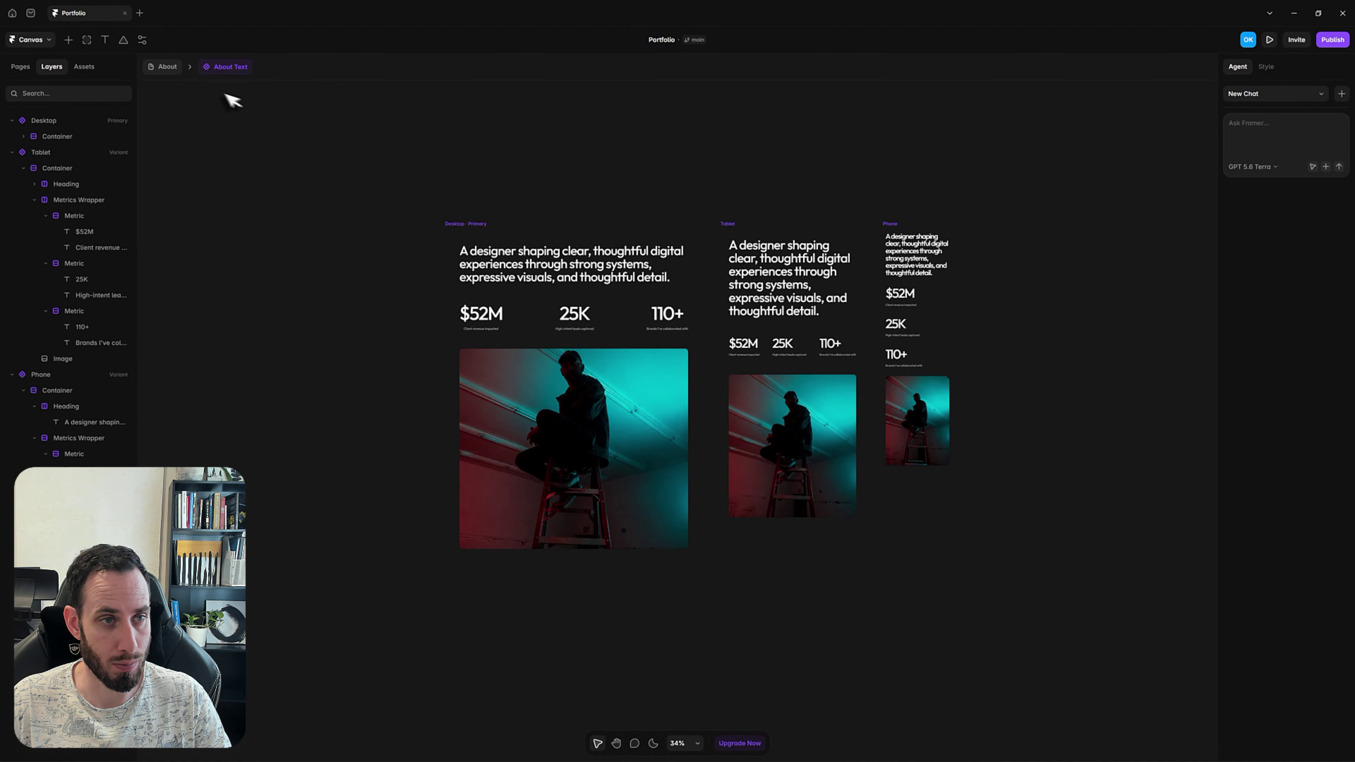
click(176, 68)
scroll(970, 473, up, 2)
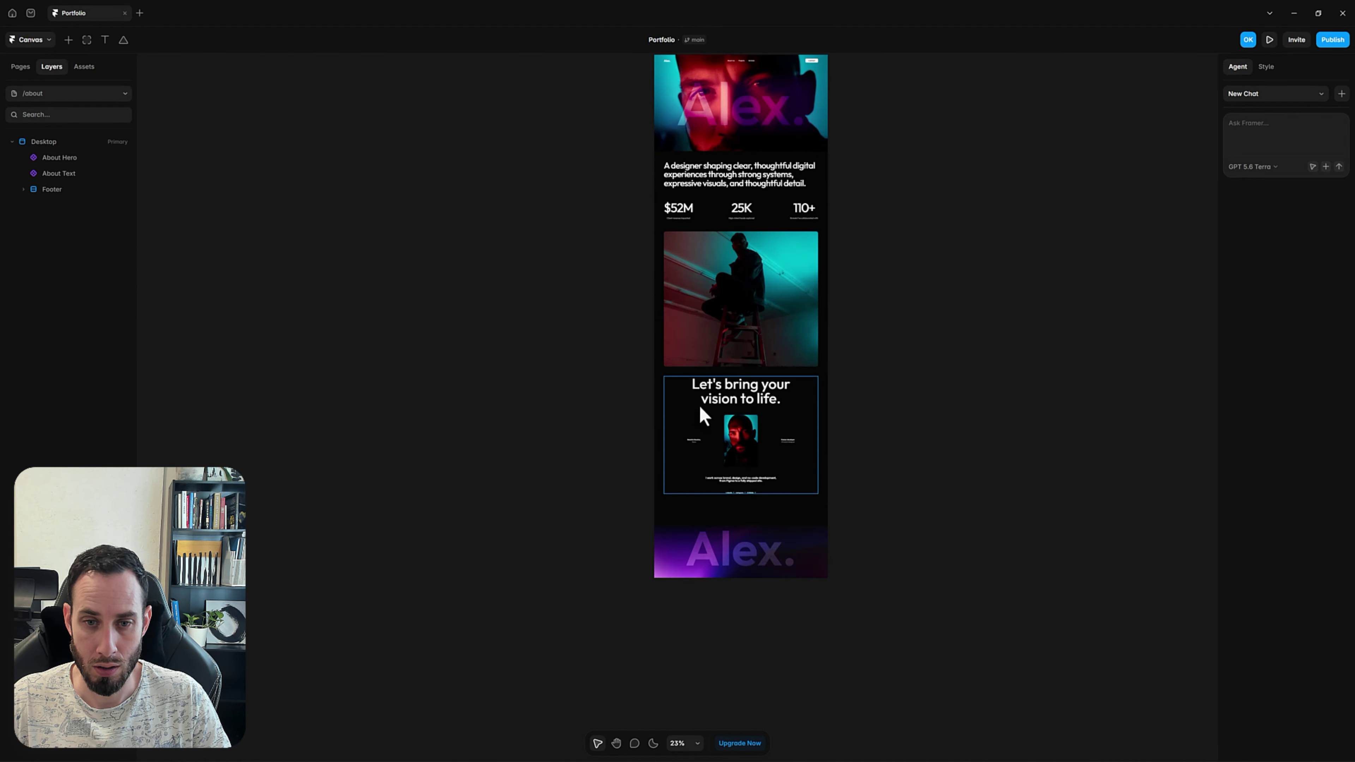
click(657, 420)
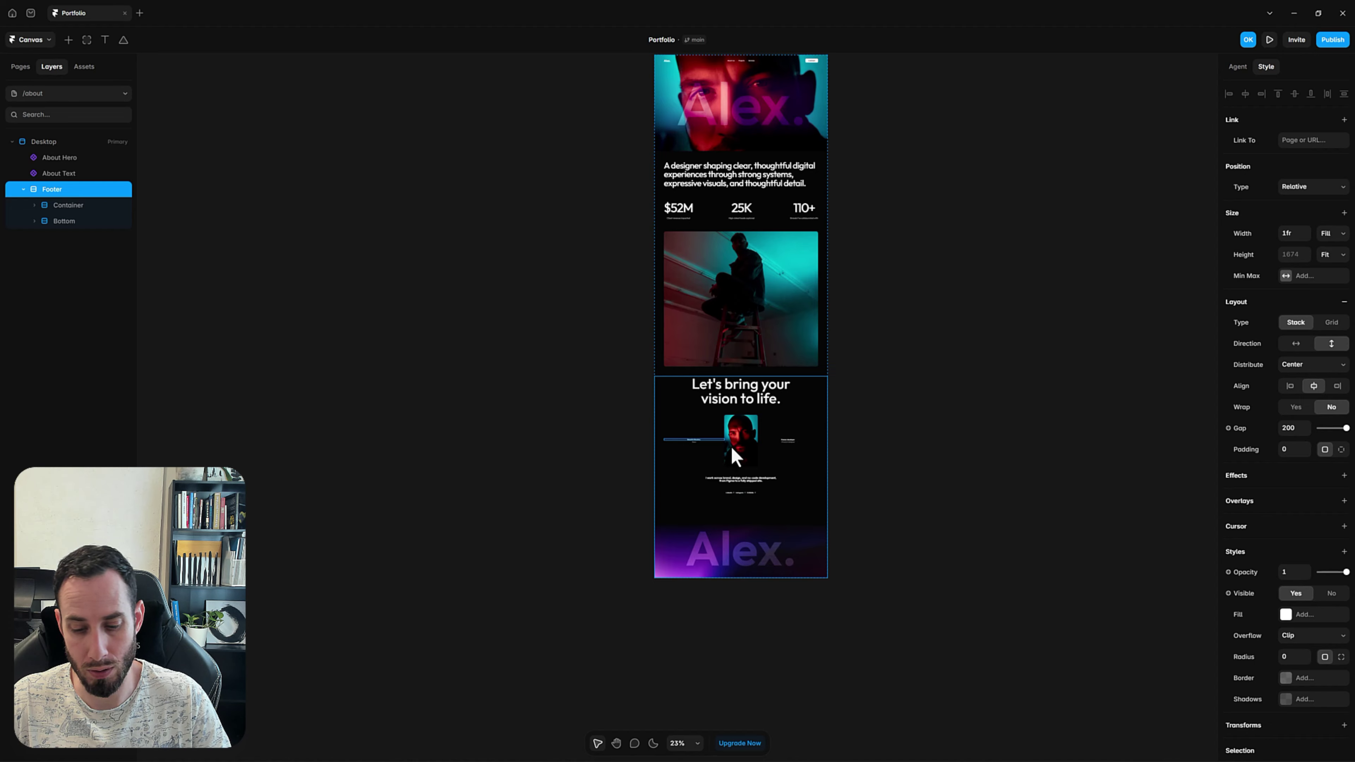
key(Delete)
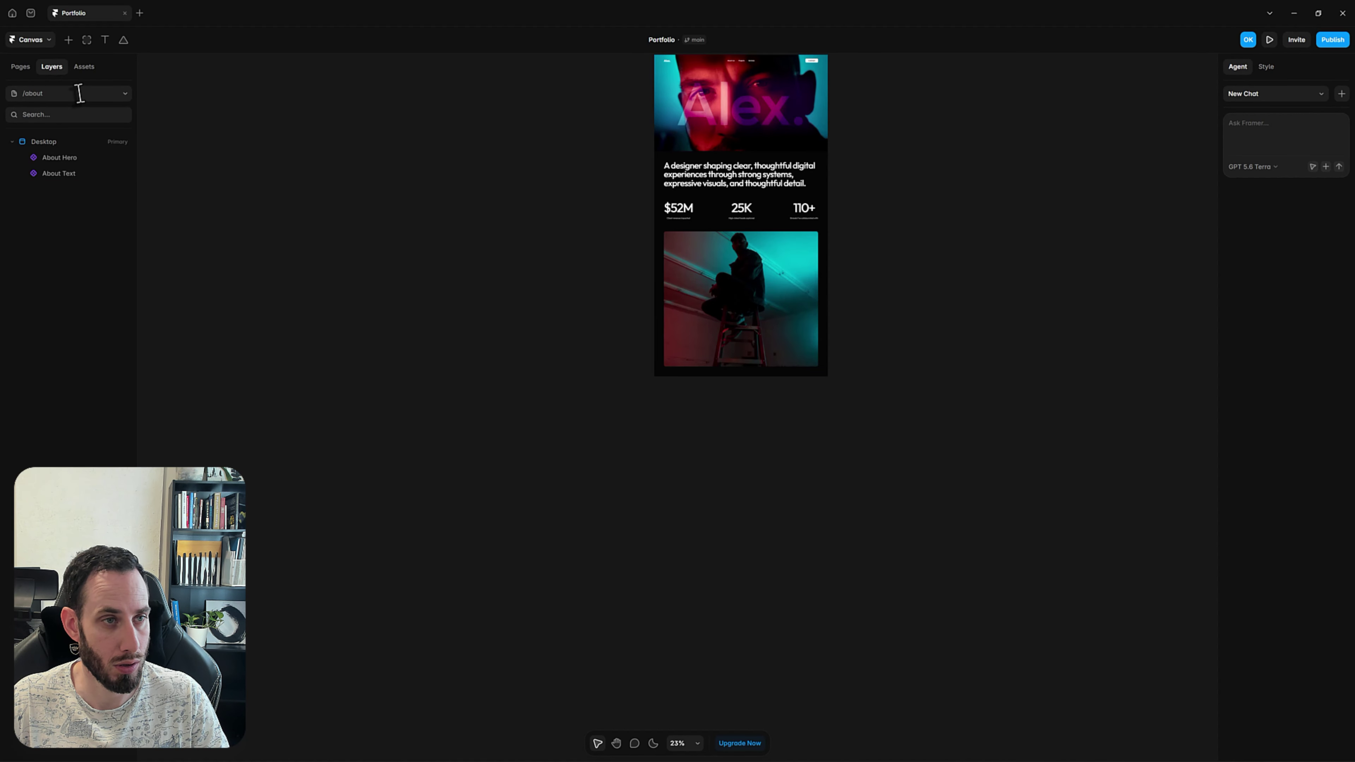
Insert the project's Footer component into the About page's Desktop breakpoint, below the About Text section
click(87, 71)
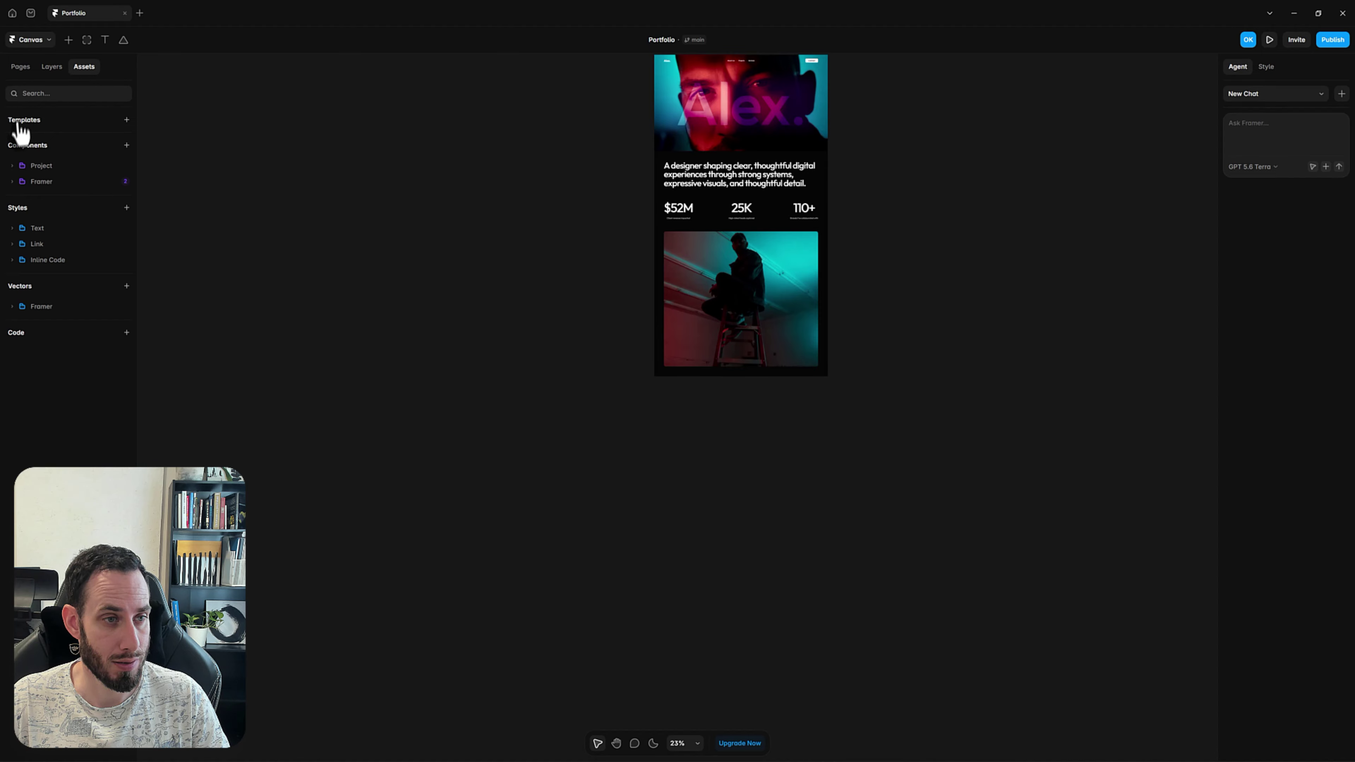
click(17, 168)
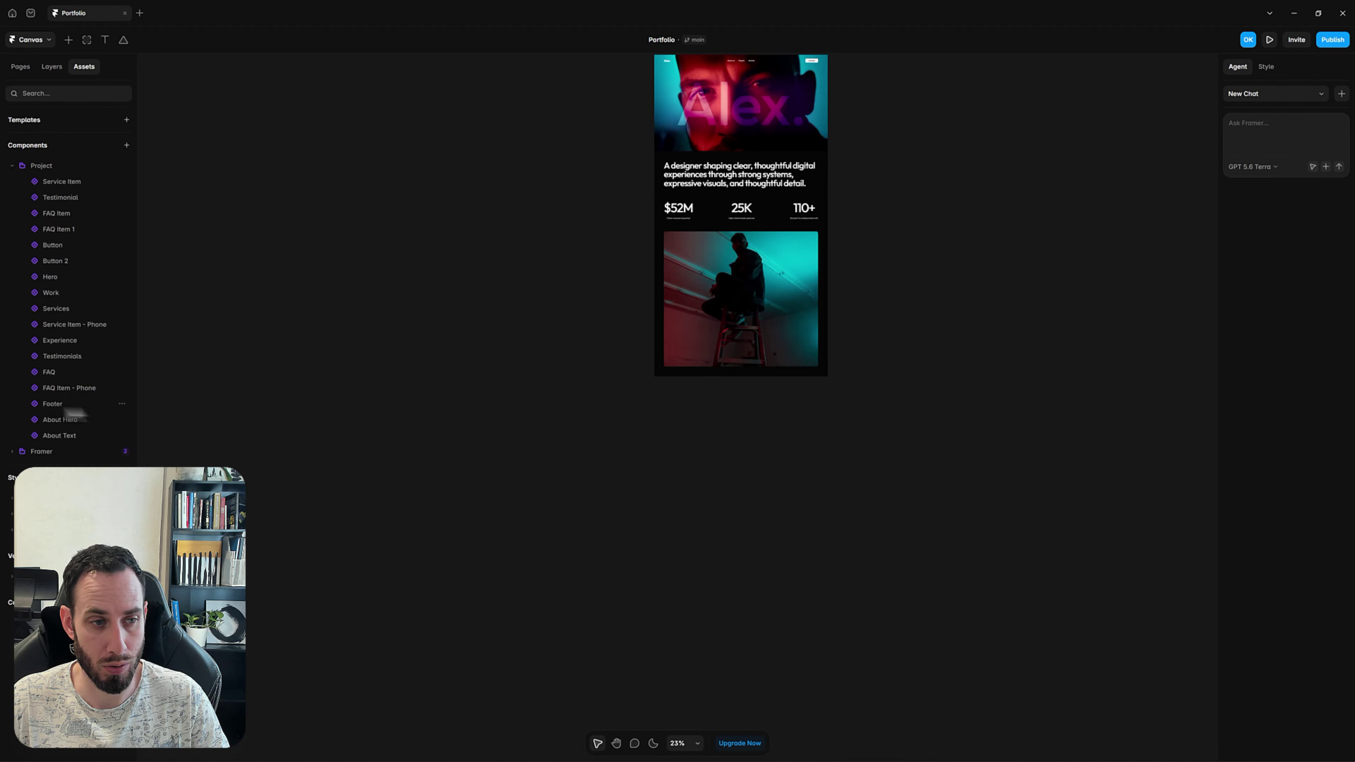
drag(65, 408, 473, 457)
key(Delete)
scroll(690, 201, up, 2)
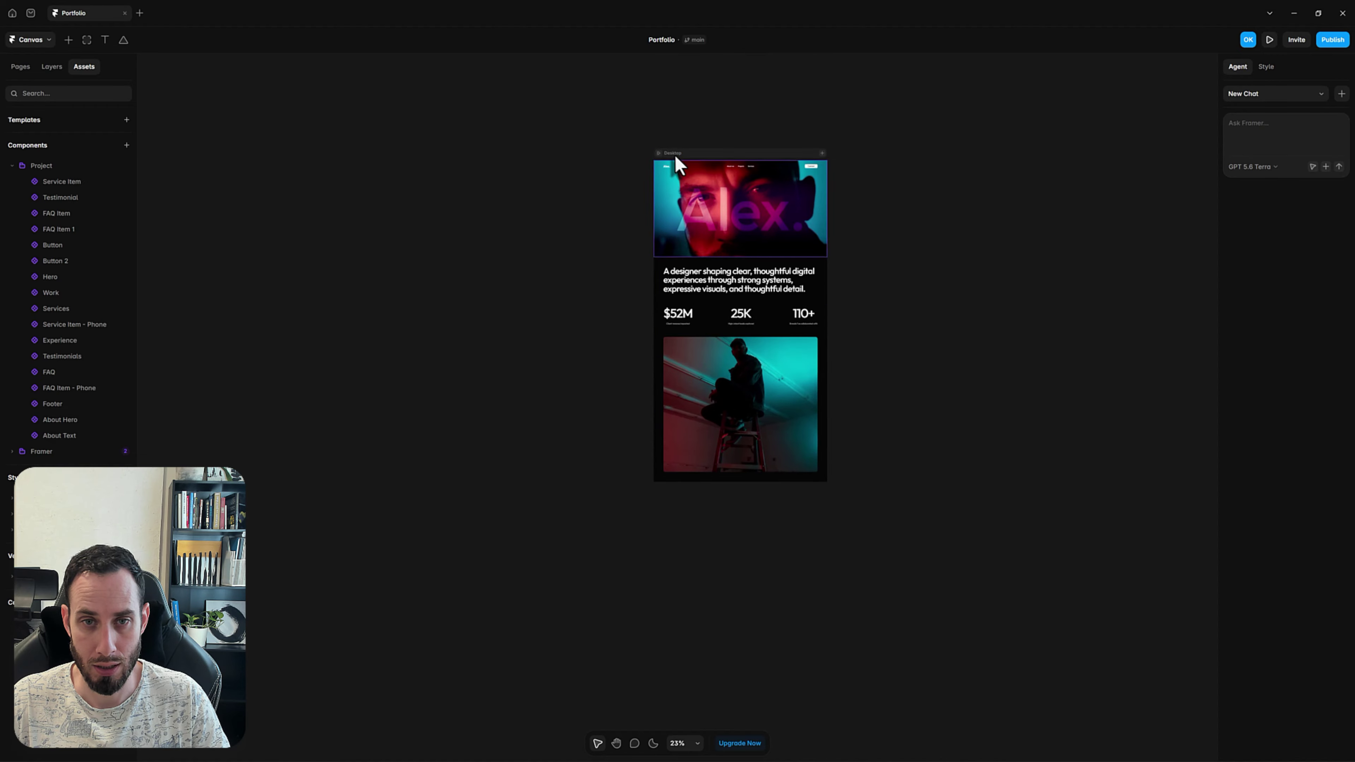
click(695, 153)
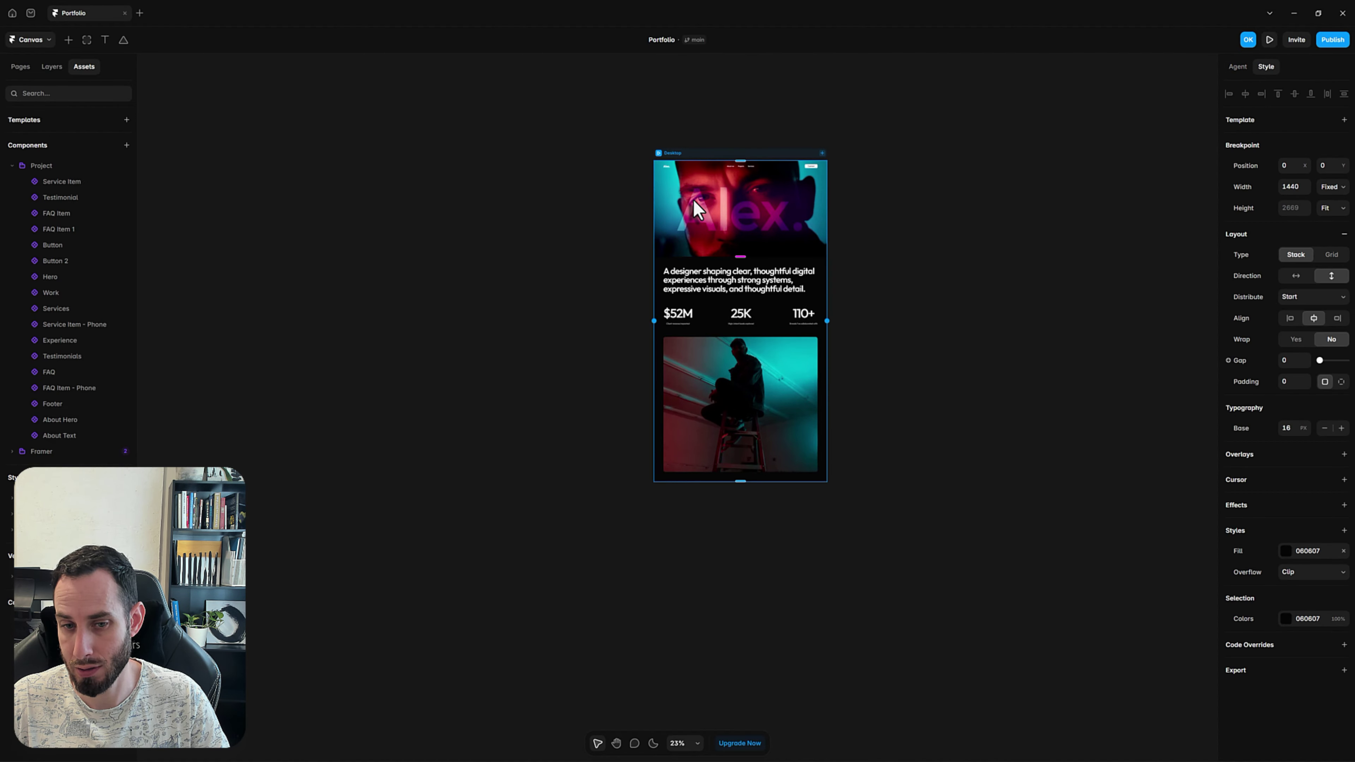
click(928, 483)
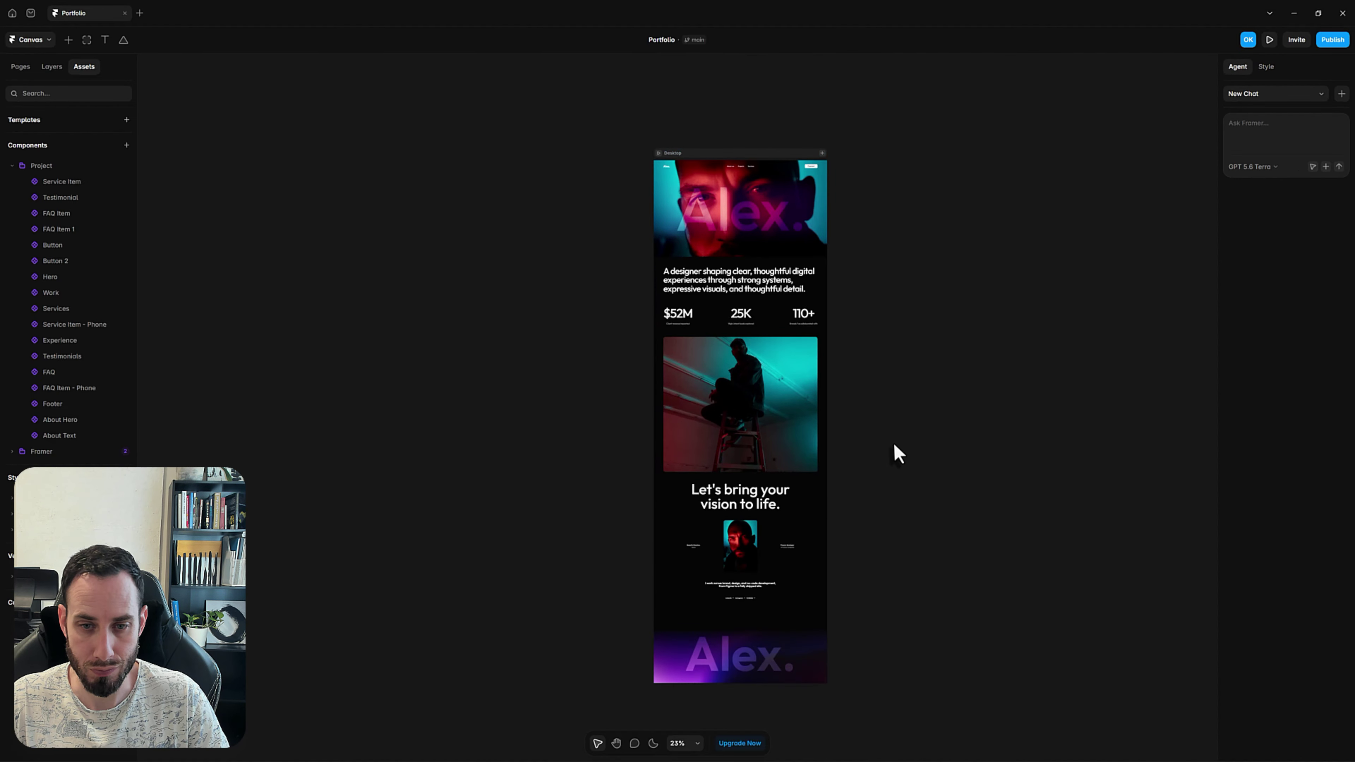
key(space)
drag(983, 435, 917, 397)
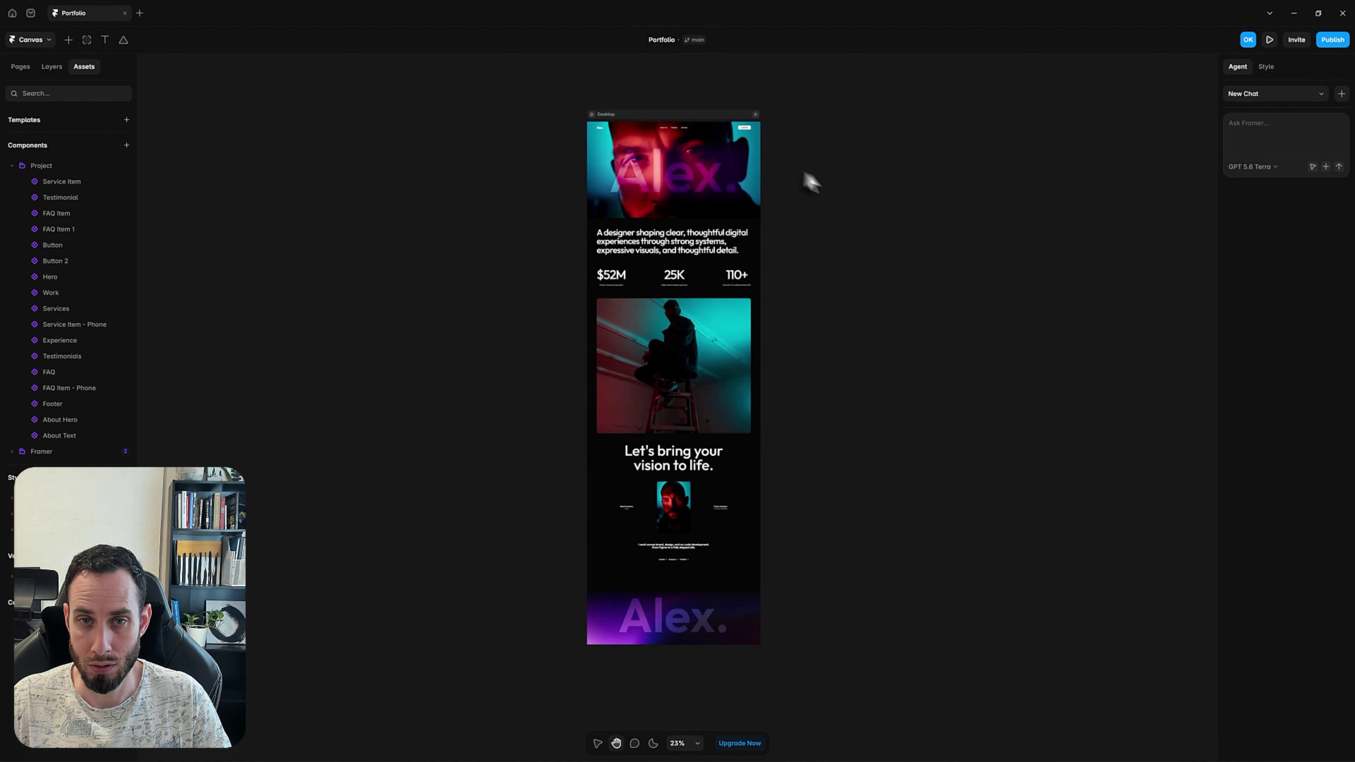
Add a Tablet breakpoint 810 wide and a Phone breakpoint 390 wide to the About page
scroll(812, 183, up, 5)
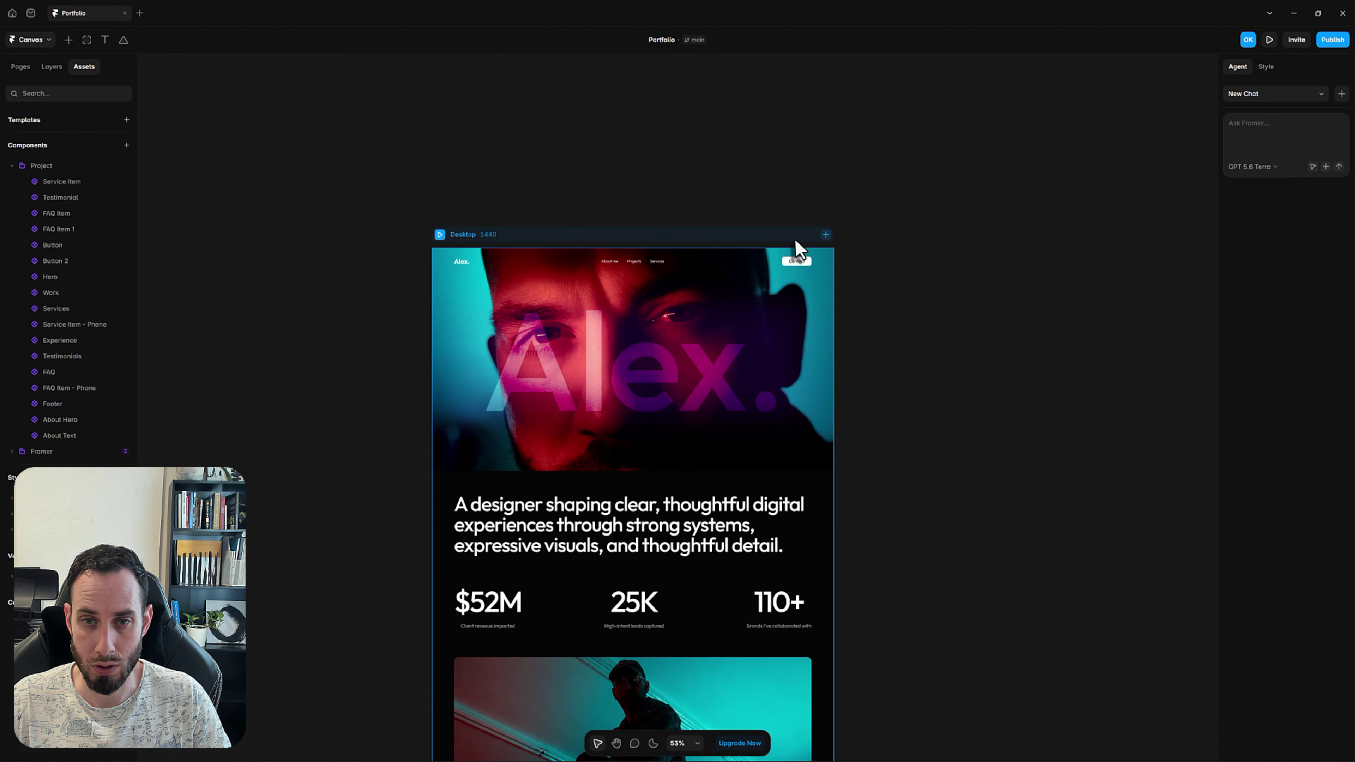
click(795, 241)
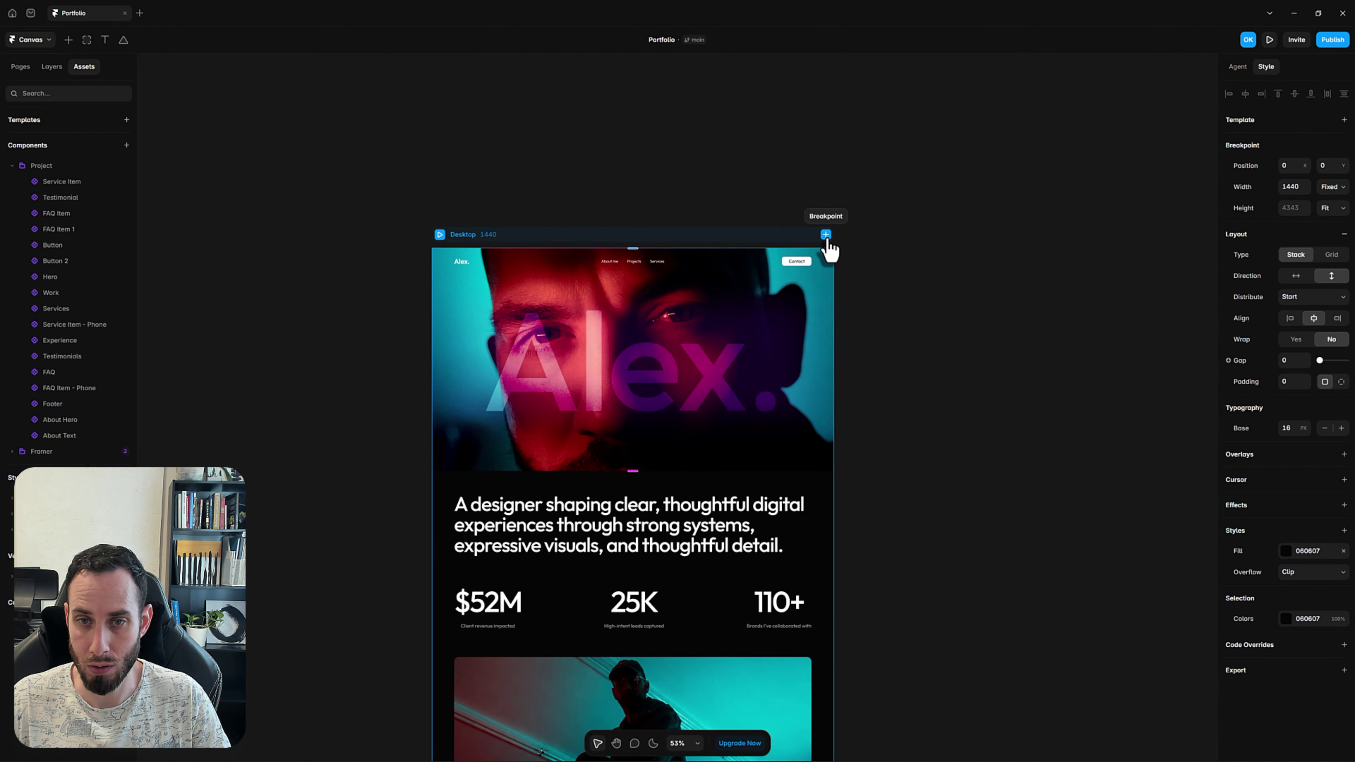
click(826, 235)
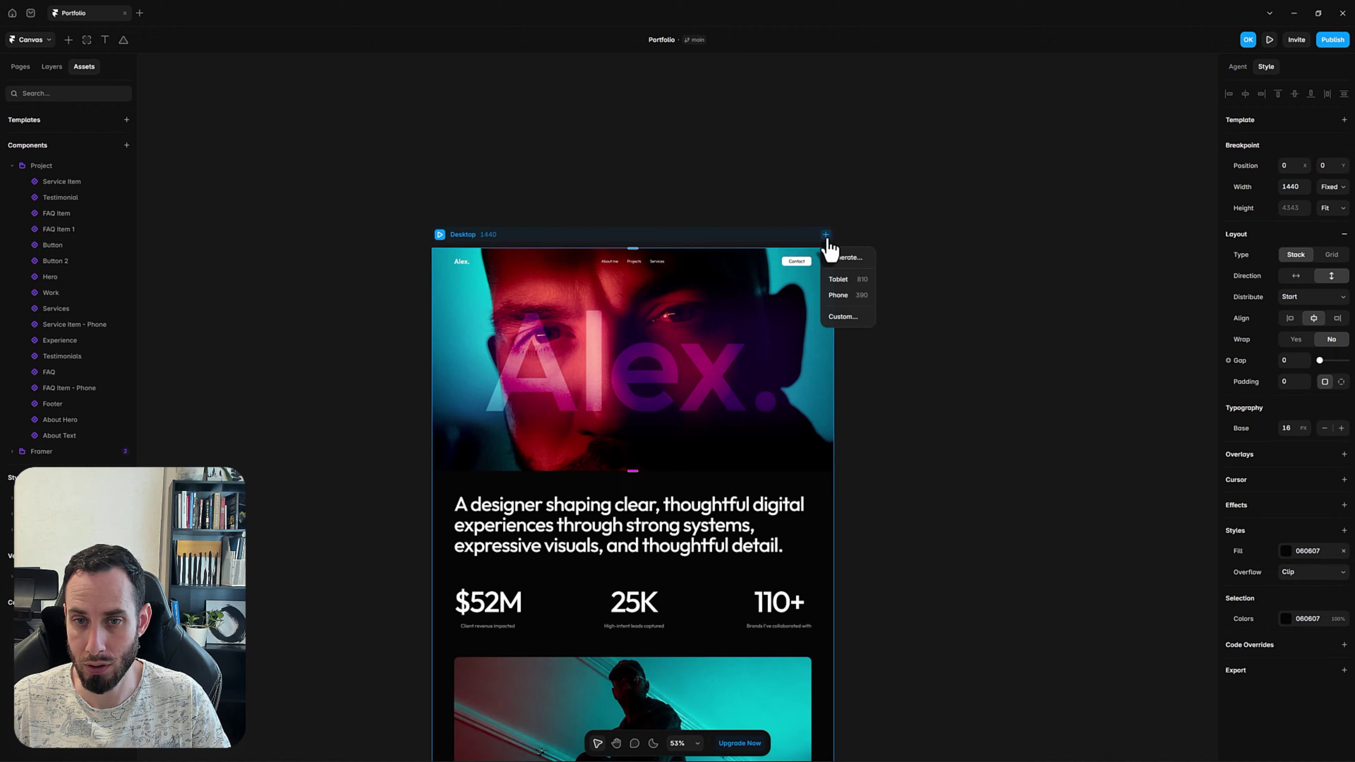
click(848, 280)
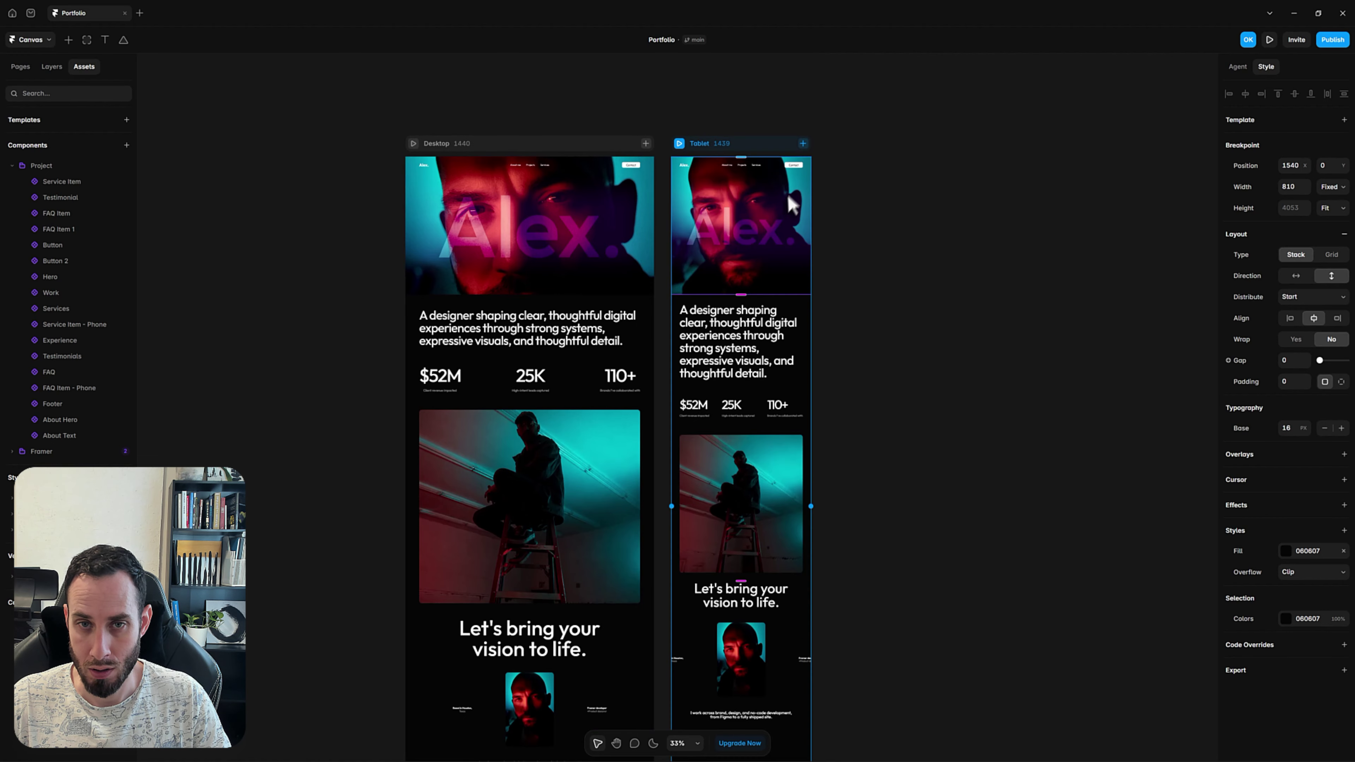
click(803, 144)
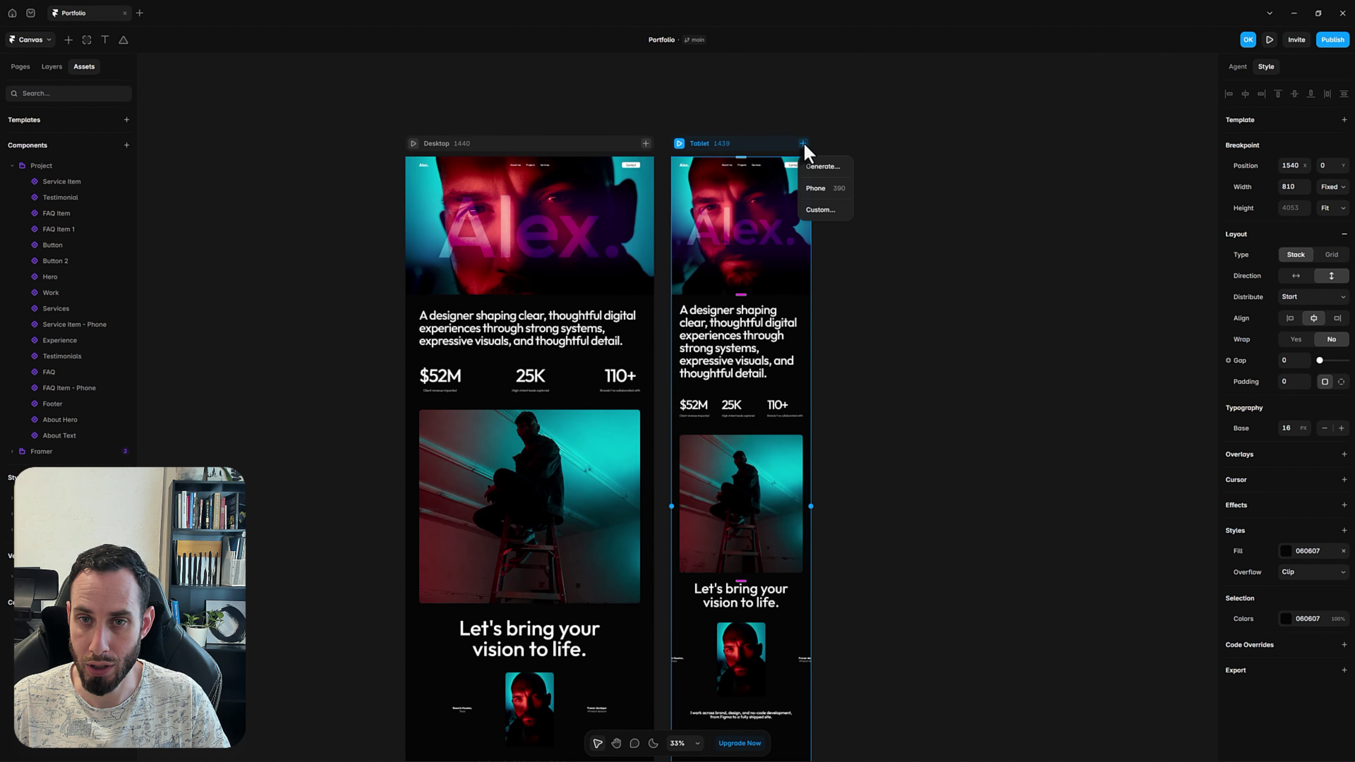
click(832, 189)
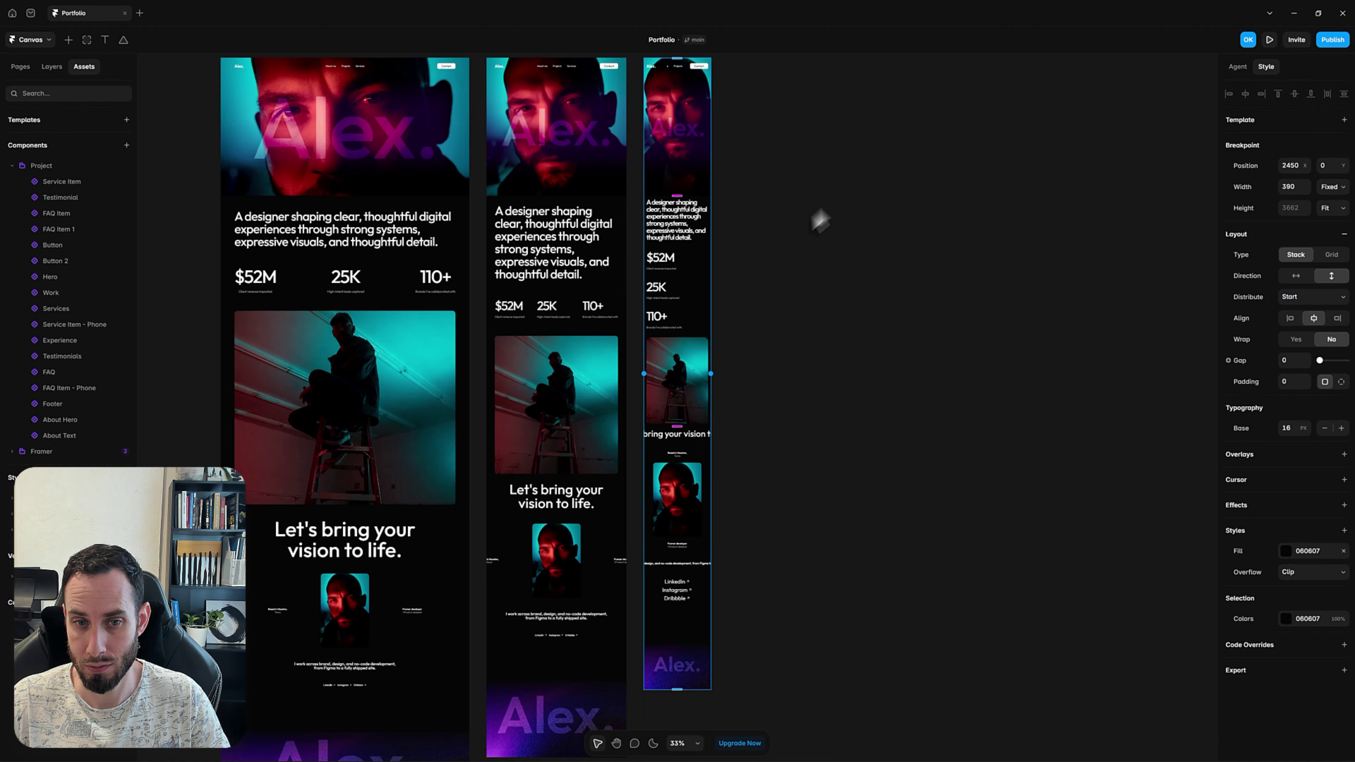
click(821, 221)
scroll(747, 236, up, 2)
scroll(980, 324, left, 5)
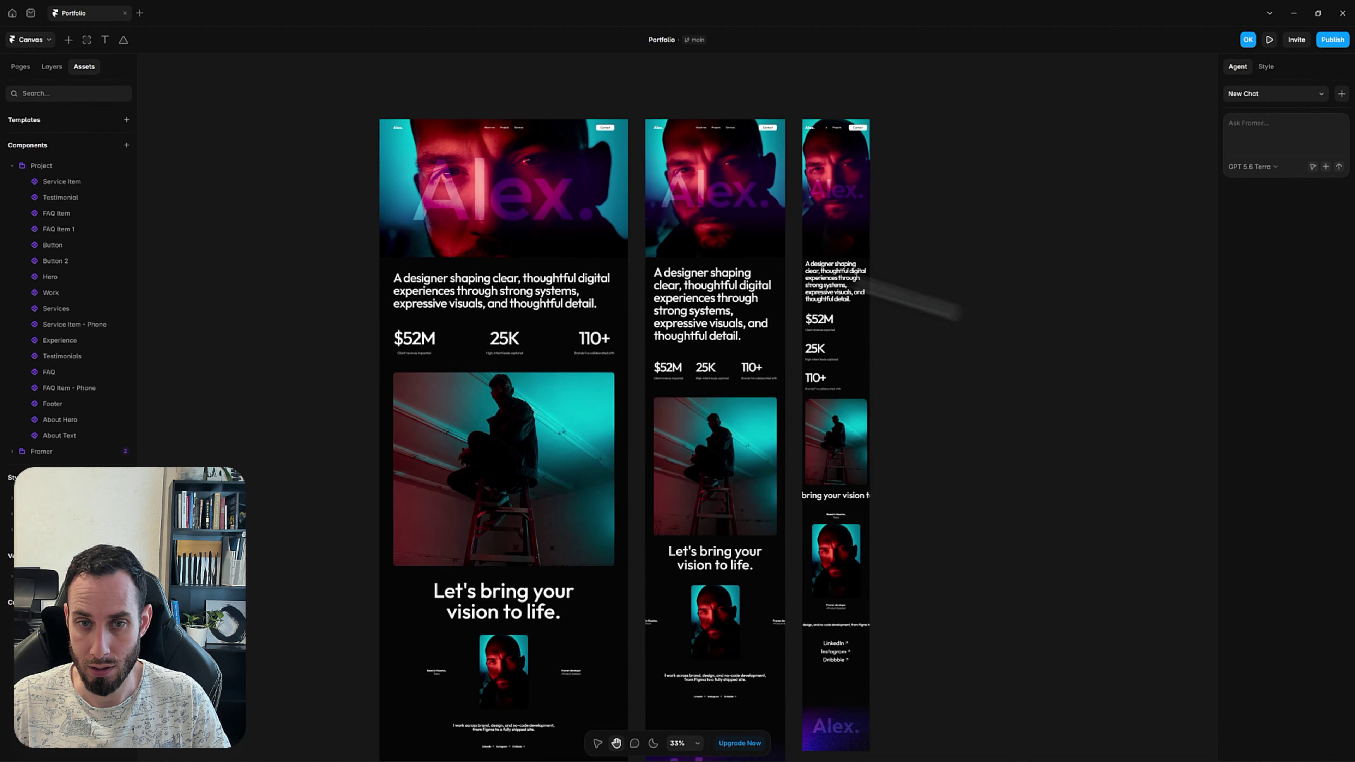
Set the width of the Footer in the Tablet breakpoint to Fill
click(712, 227)
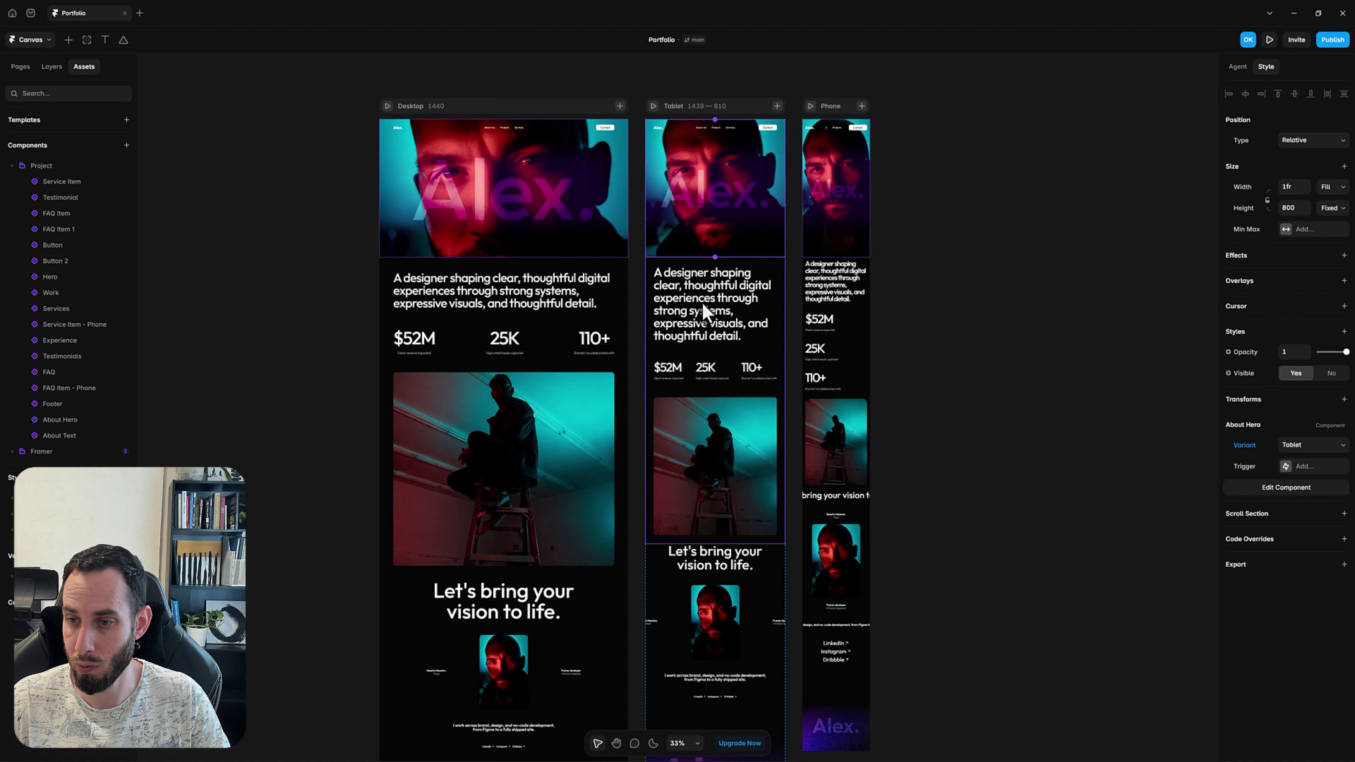
click(712, 643)
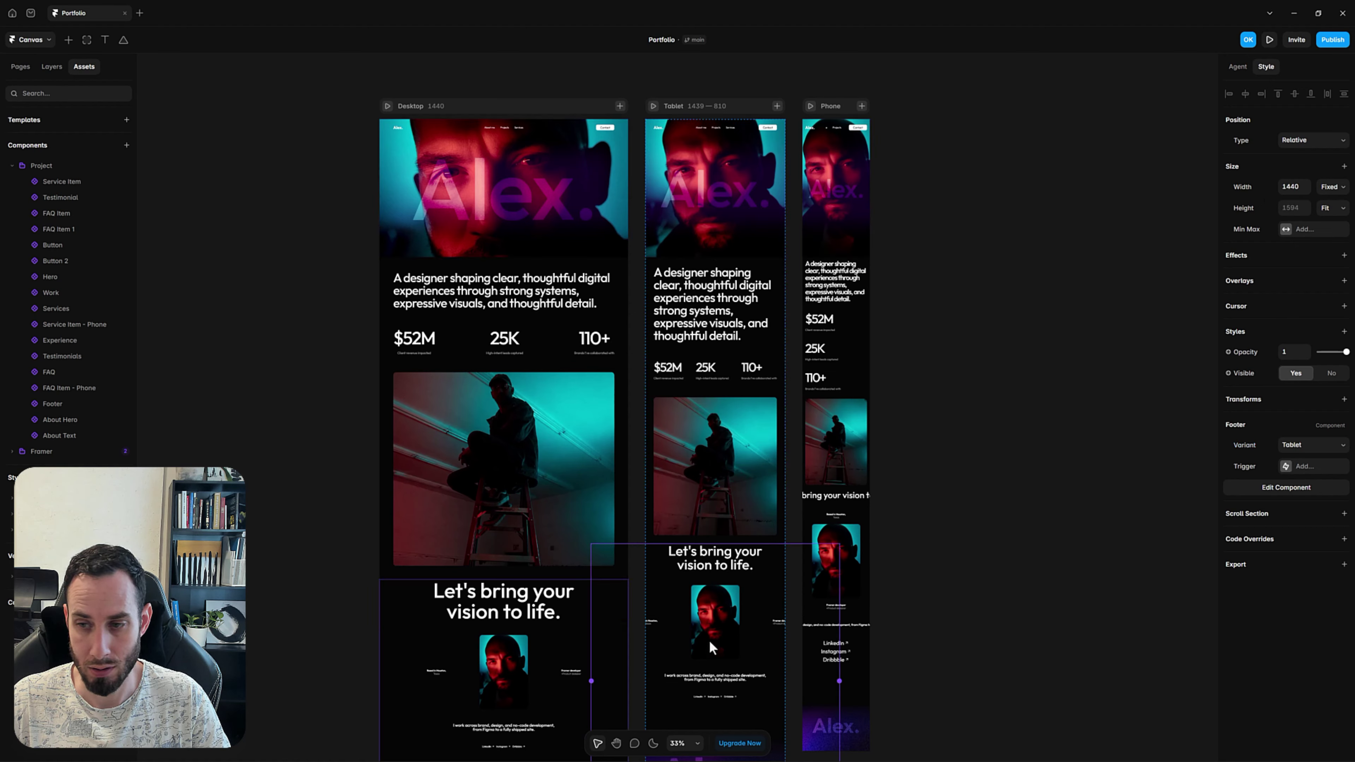
click(1330, 195)
click(1334, 216)
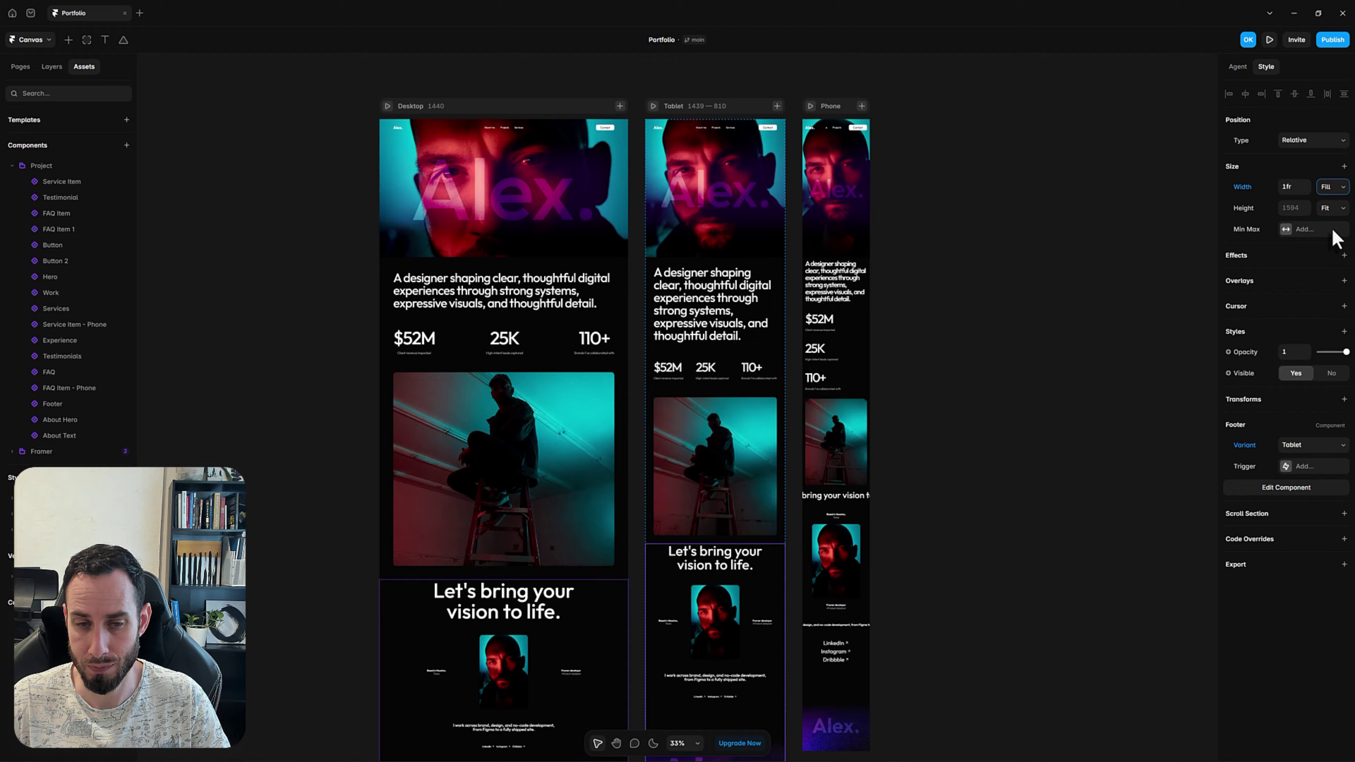
Set the width of the Footer in the Phone breakpoint to Fill
click(854, 205)
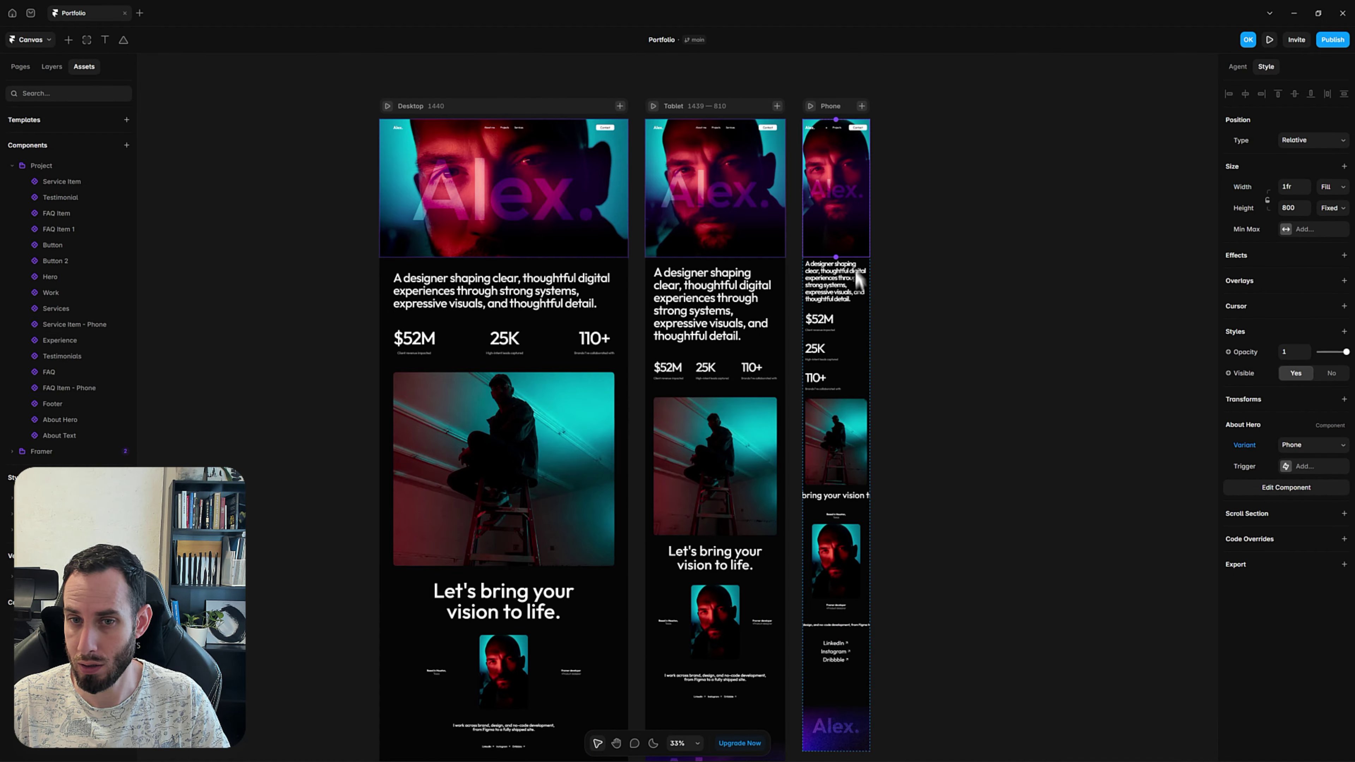
click(856, 299)
click(846, 496)
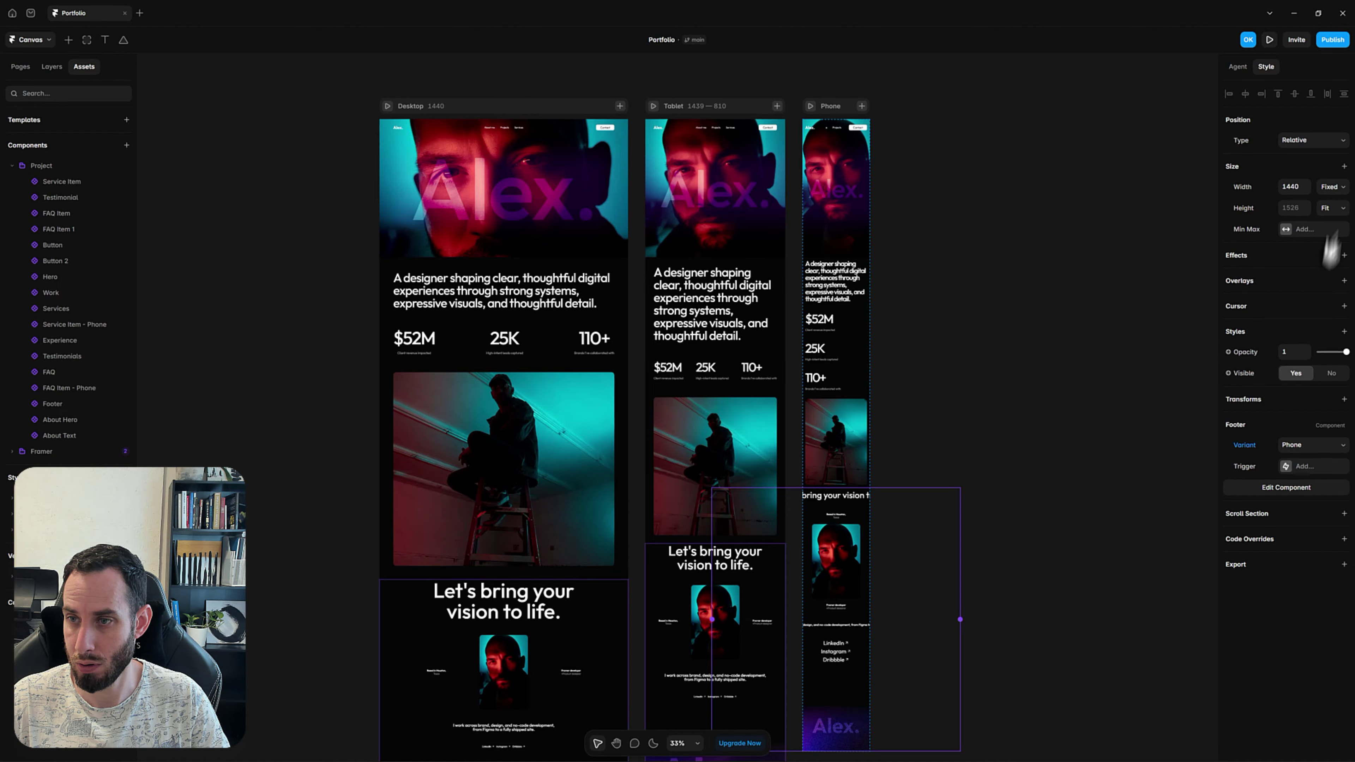
click(1330, 186)
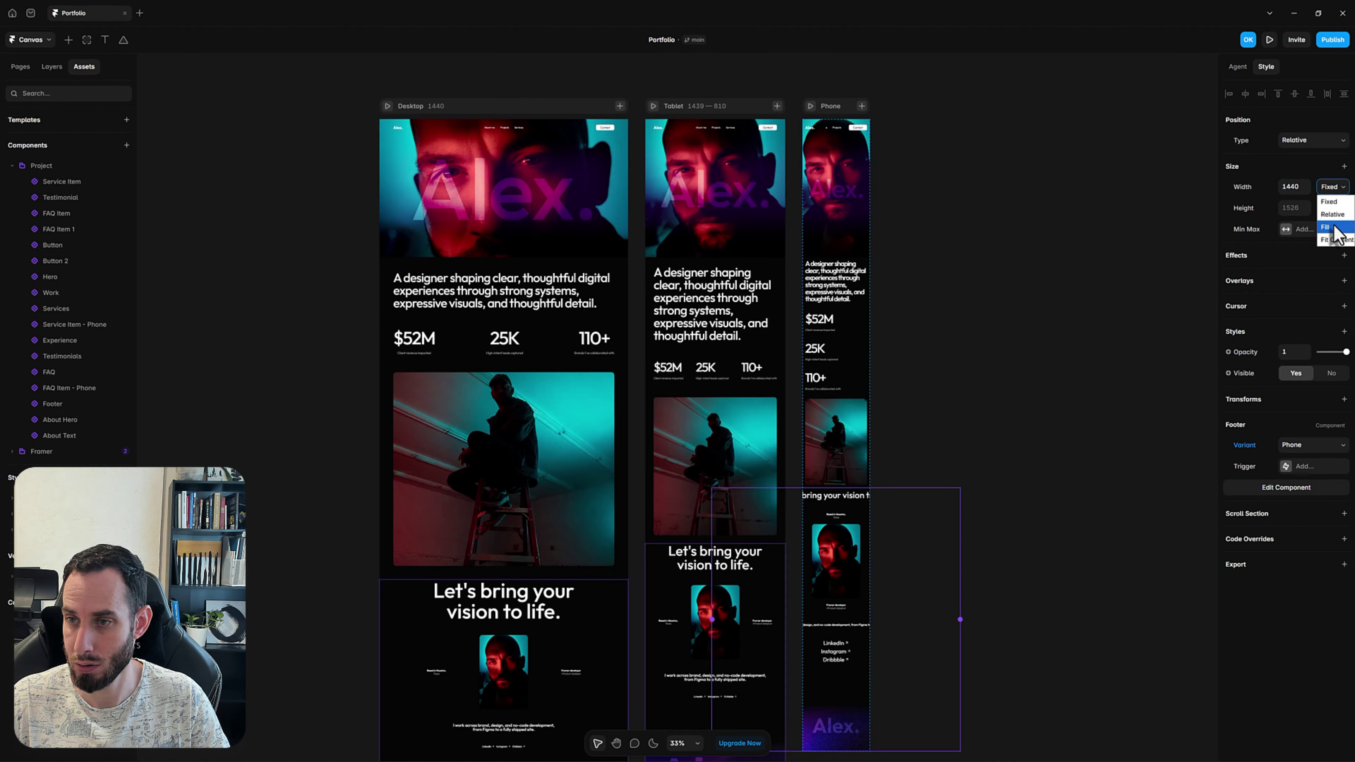
click(1334, 229)
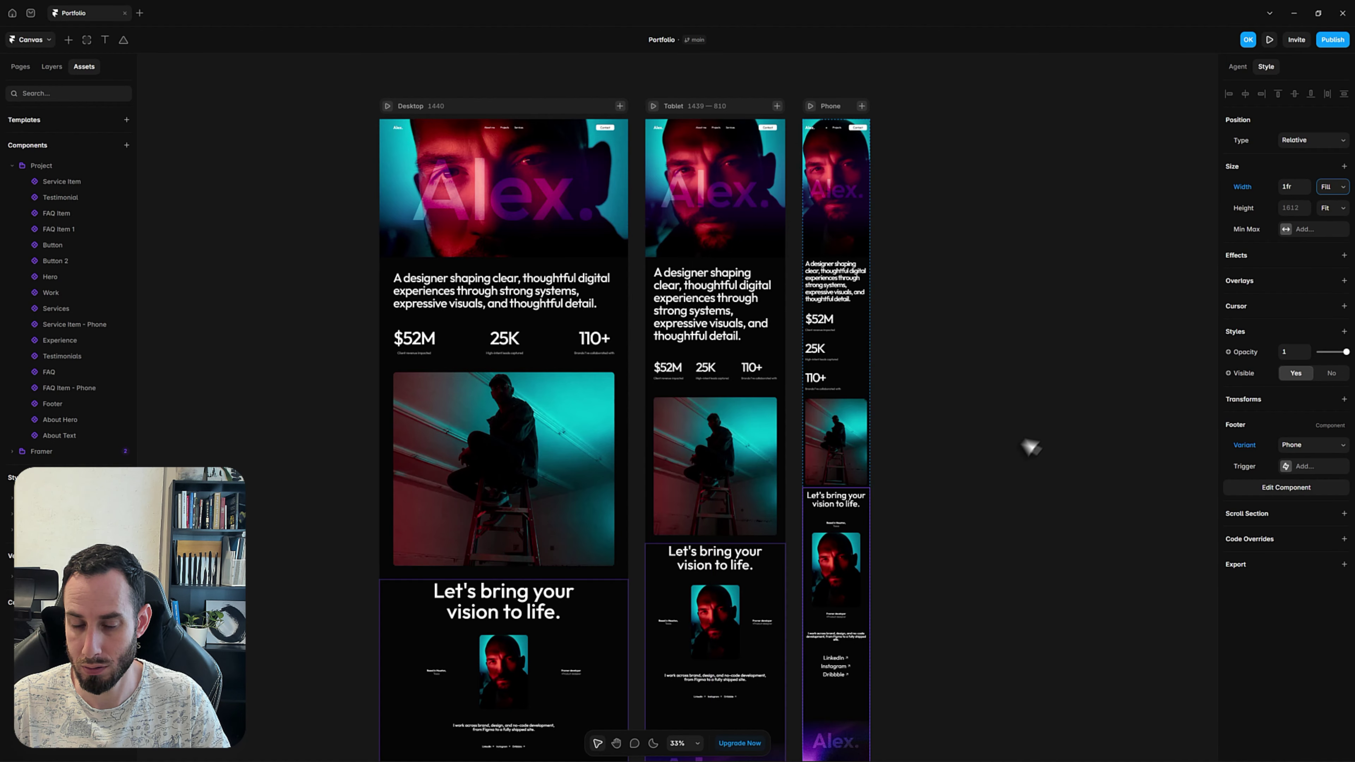
click(984, 406)
scroll(971, 330, left, 2)
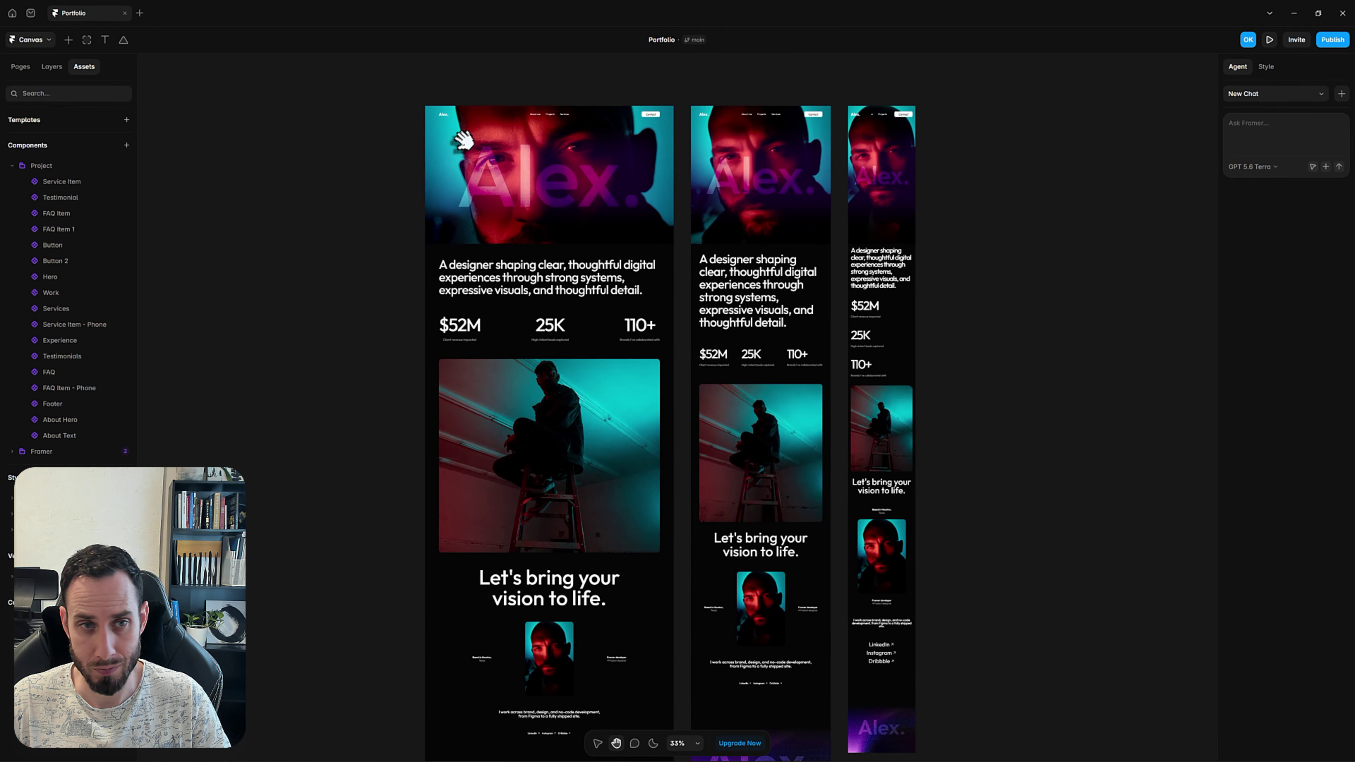
Preview the About page, narrow it to a phone width of about 528, and review the layout down to the footer
click(433, 99)
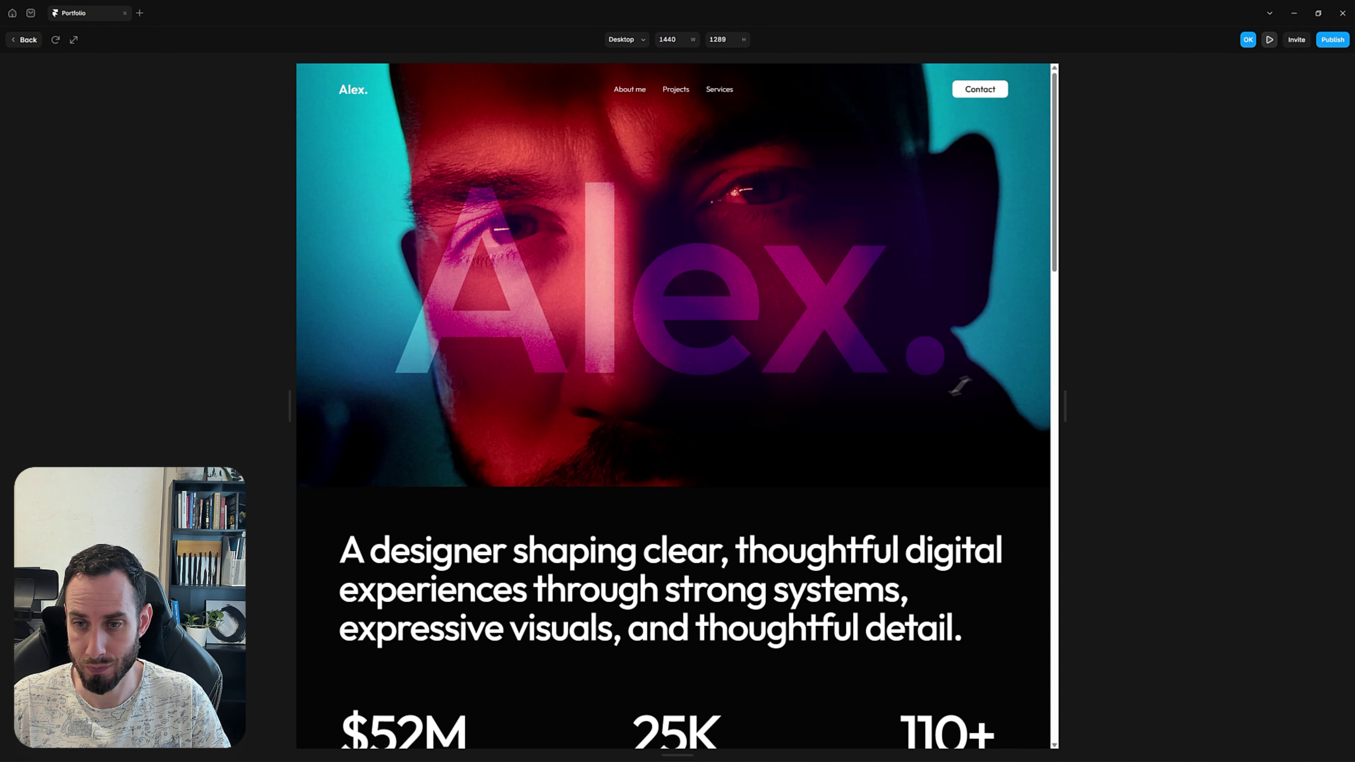
drag(1068, 409, 812, 410)
scroll(952, 436, down, 15)
scroll(966, 422, down, 5)
scroll(678, 390, up, 15)
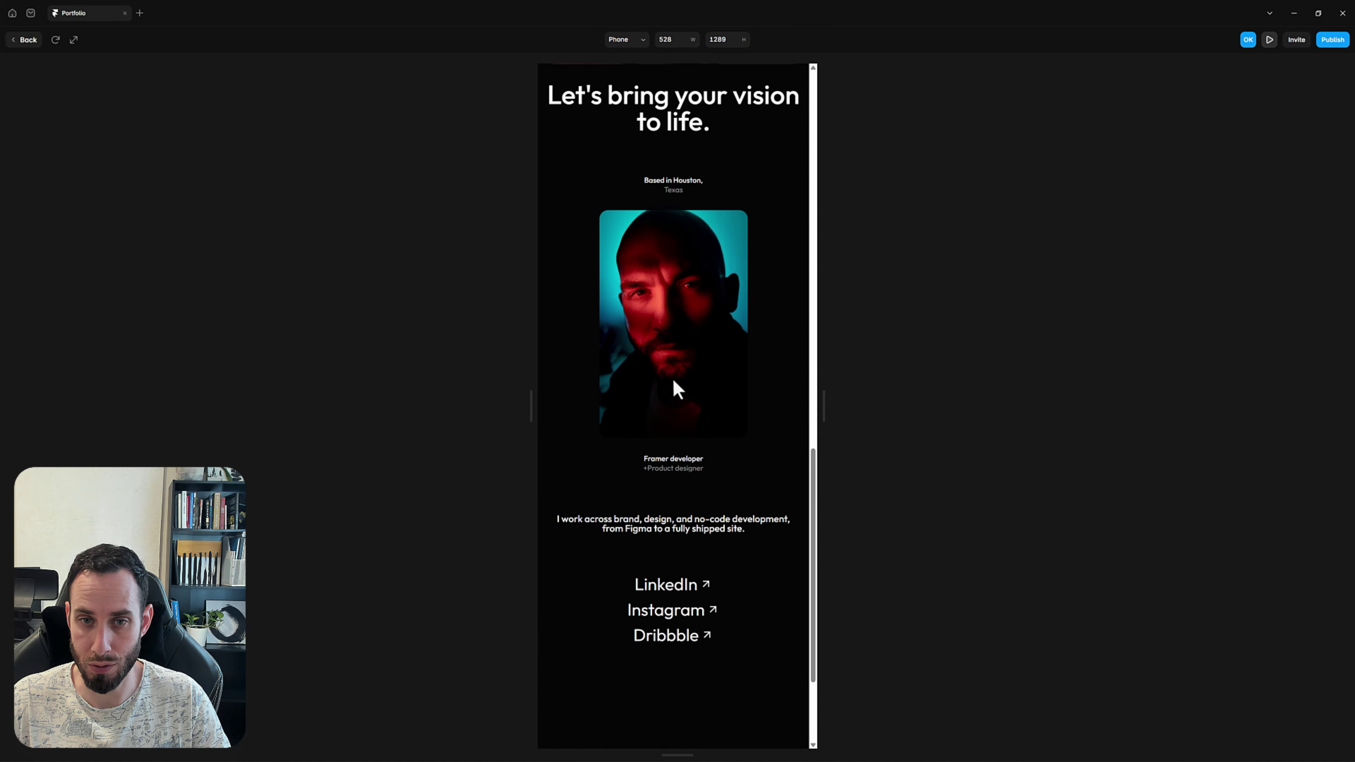
scroll(685, 385, up, 3)
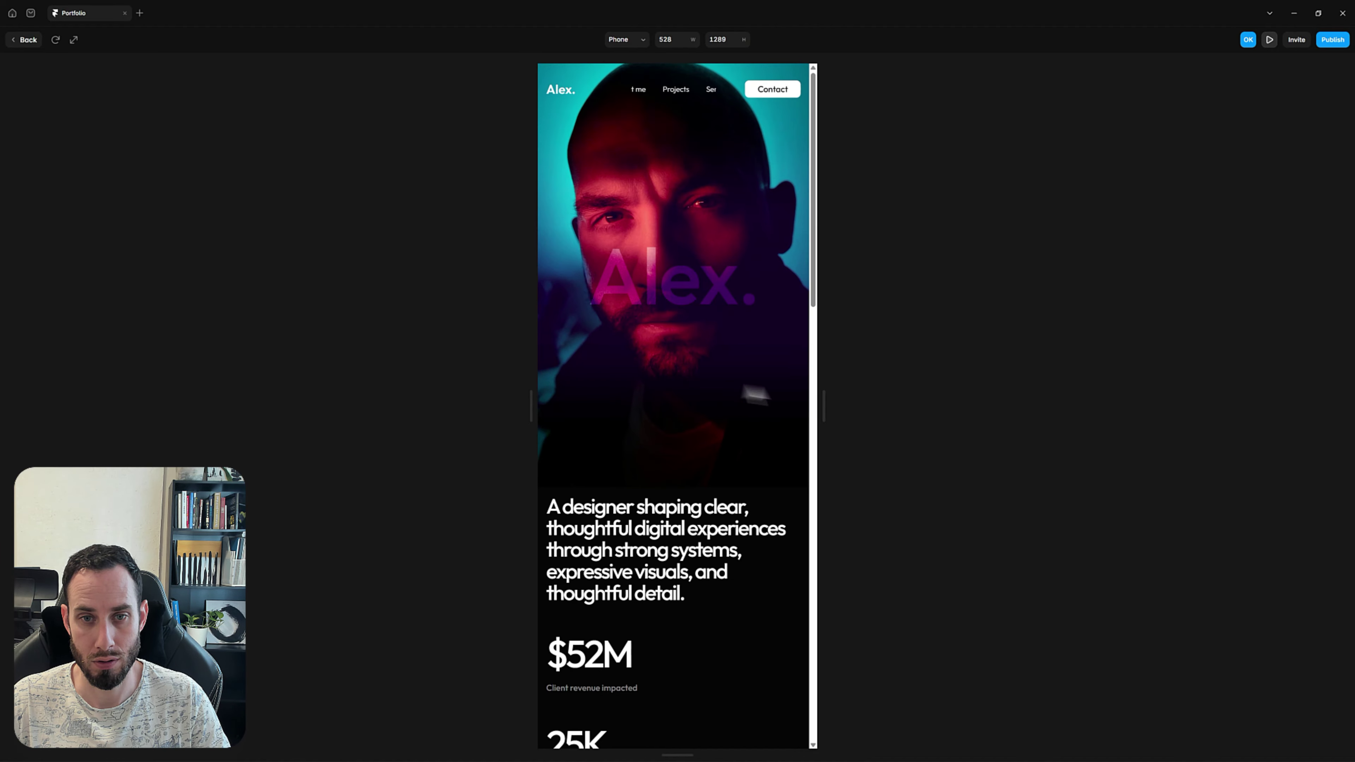
Widen the preview to about 1778, check how the hero, text and metrics spread out, and return to the canvas
drag(823, 403, 1147, 404)
scroll(960, 425, down, 5)
scroll(995, 395, up, 5)
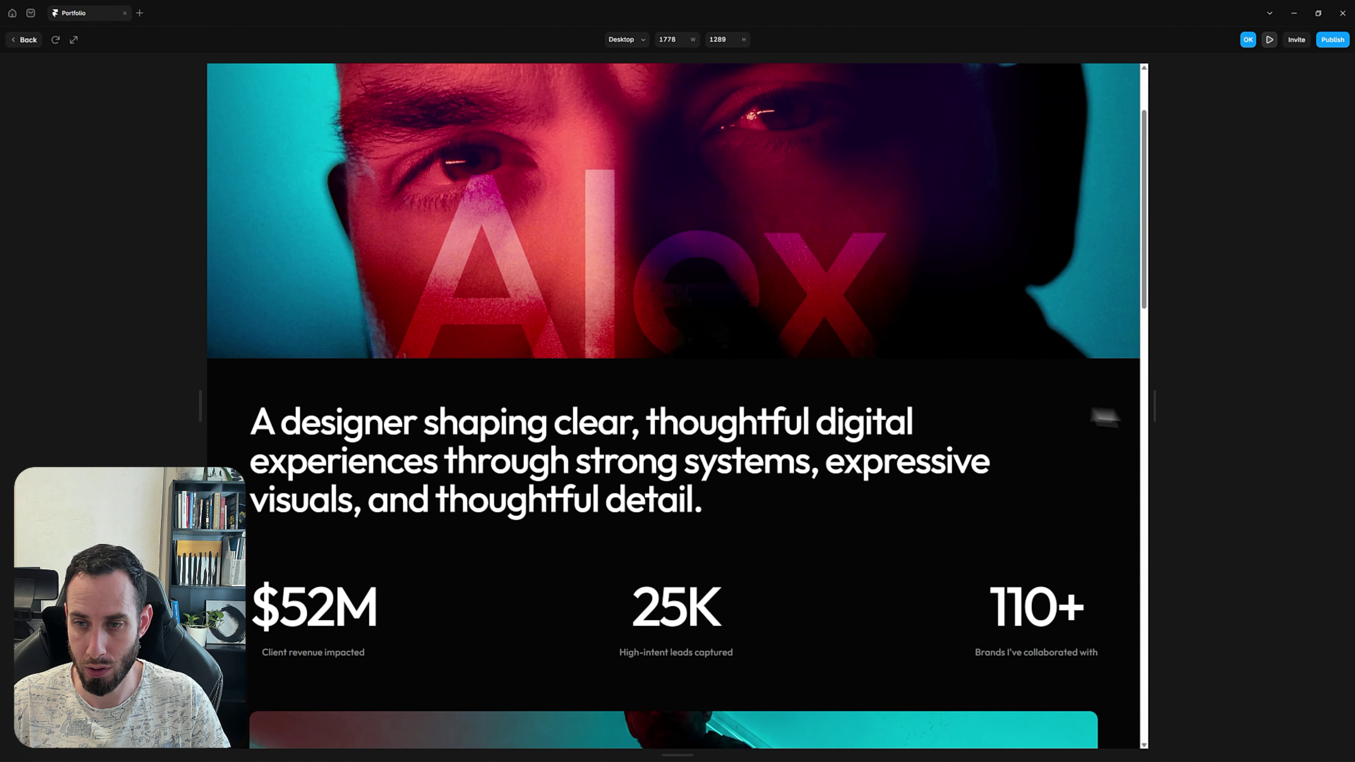
scroll(878, 388, down, 2)
scroll(677, 406, down, 2)
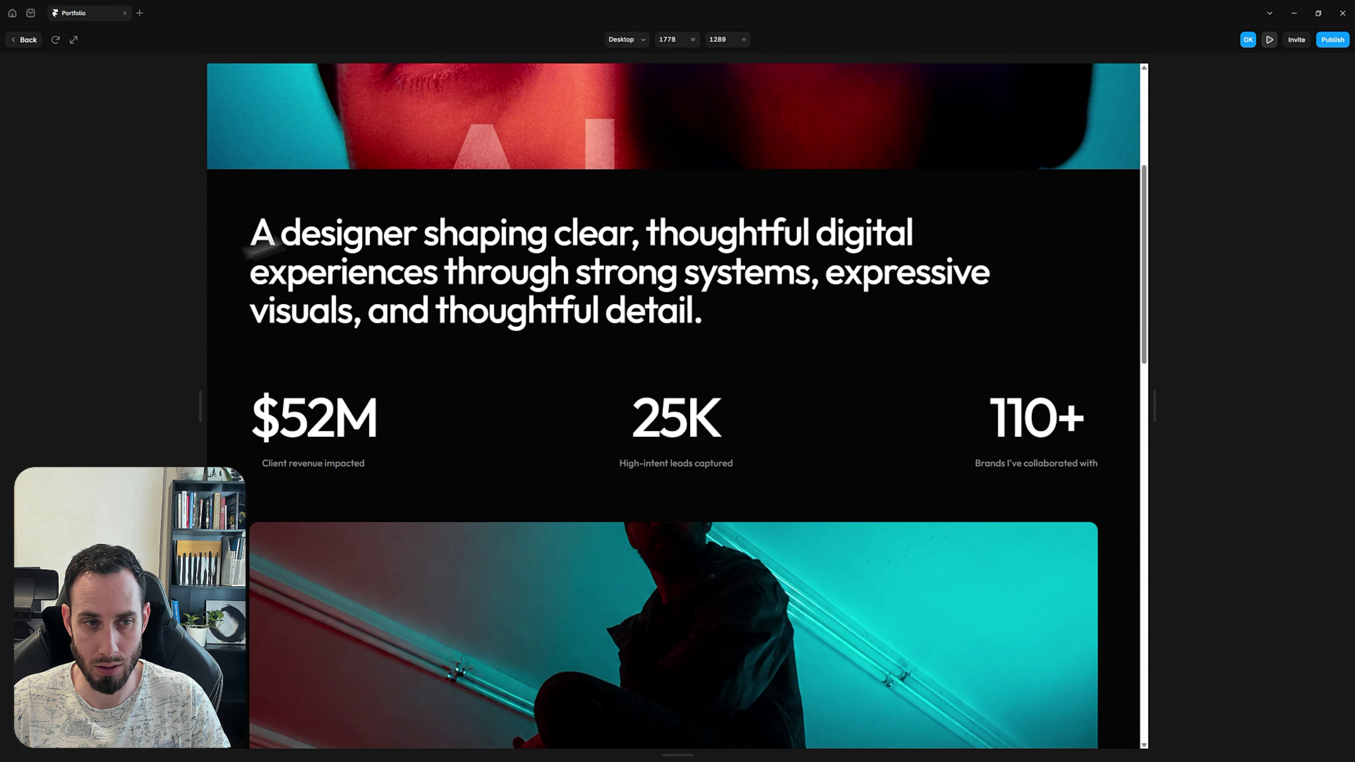
click(28, 40)
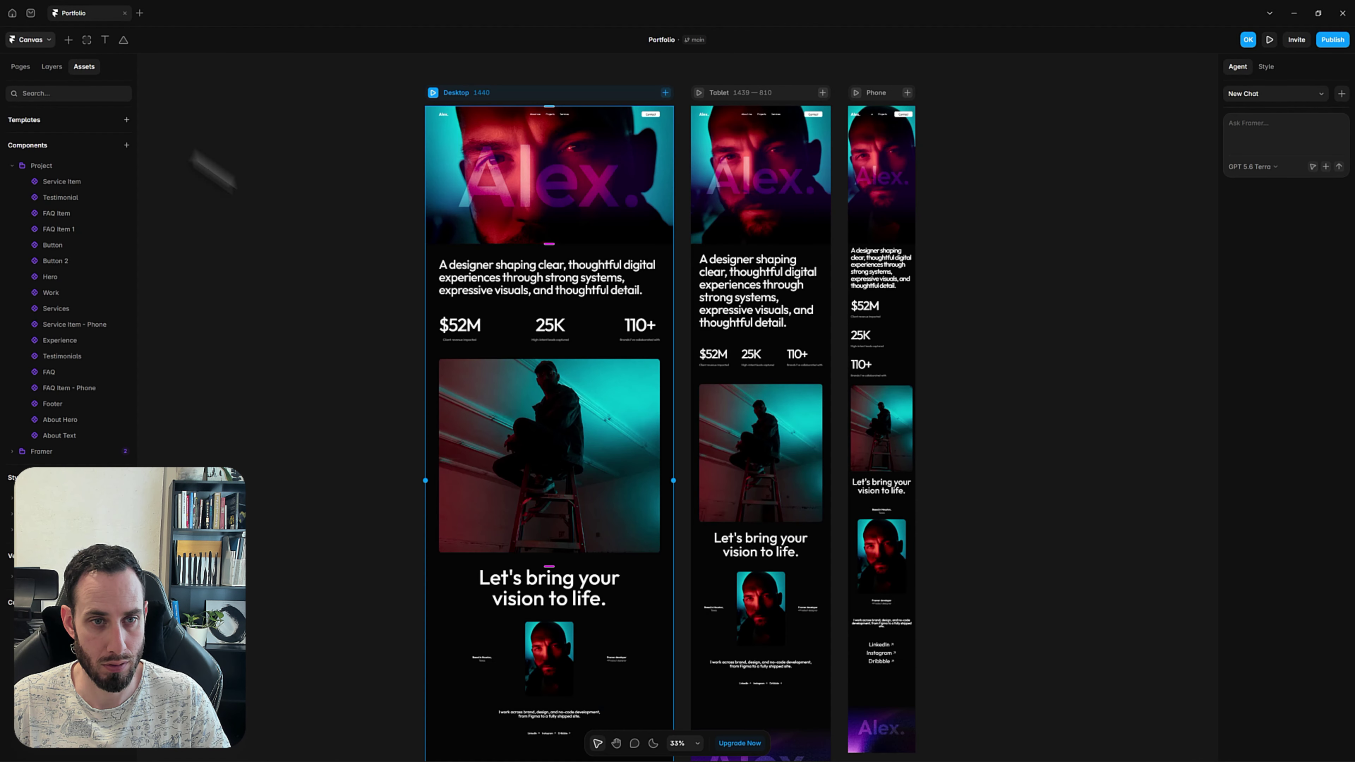
Open the About Text component for editing and select the Container in its Desktop variant
click(447, 314)
double_click(506, 331)
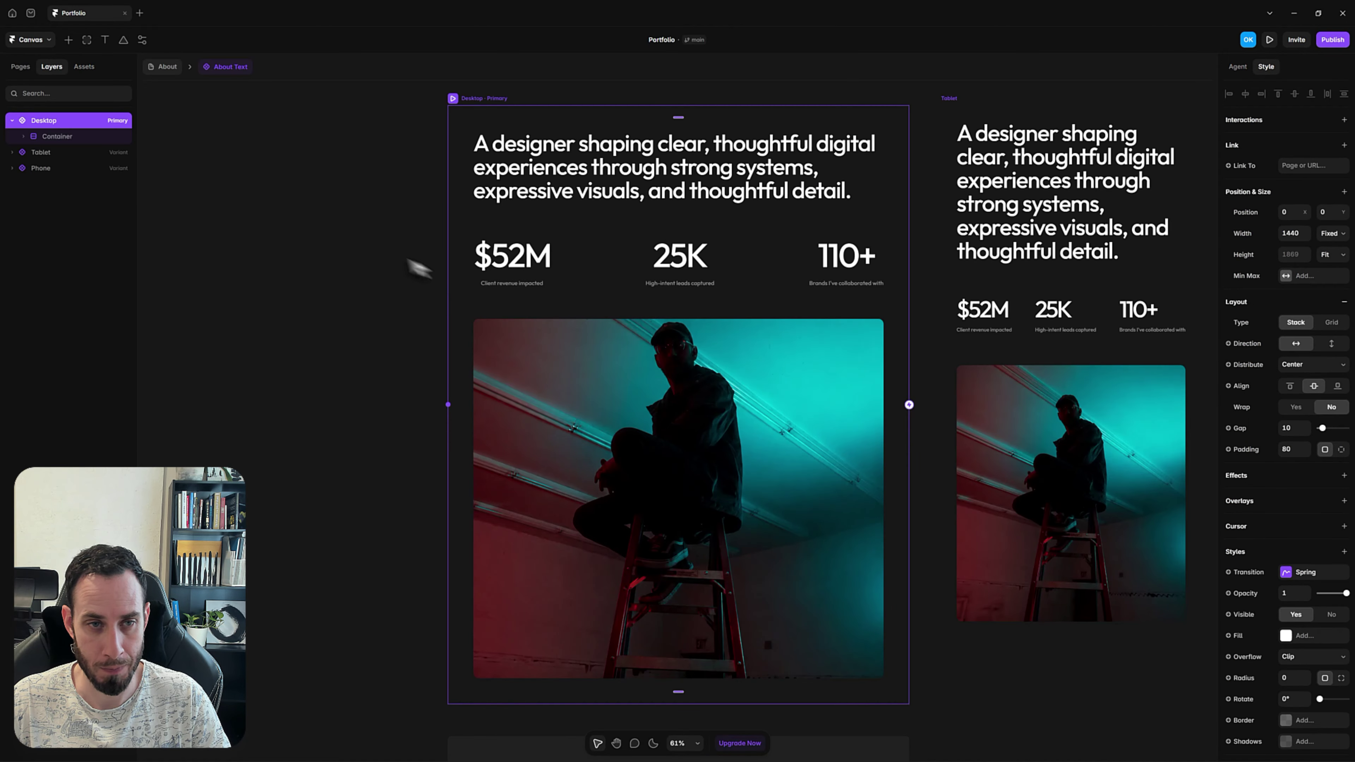
click(69, 140)
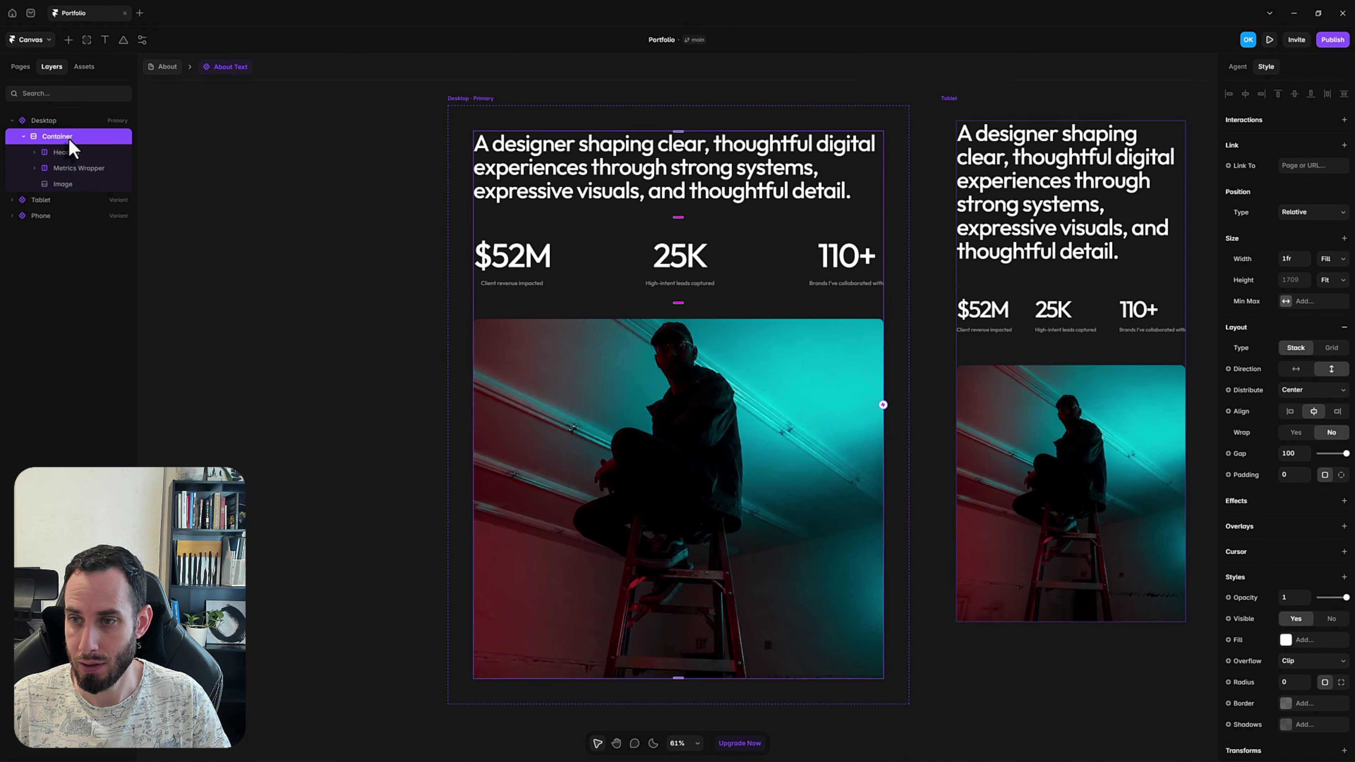
click(1331, 259)
click(1330, 273)
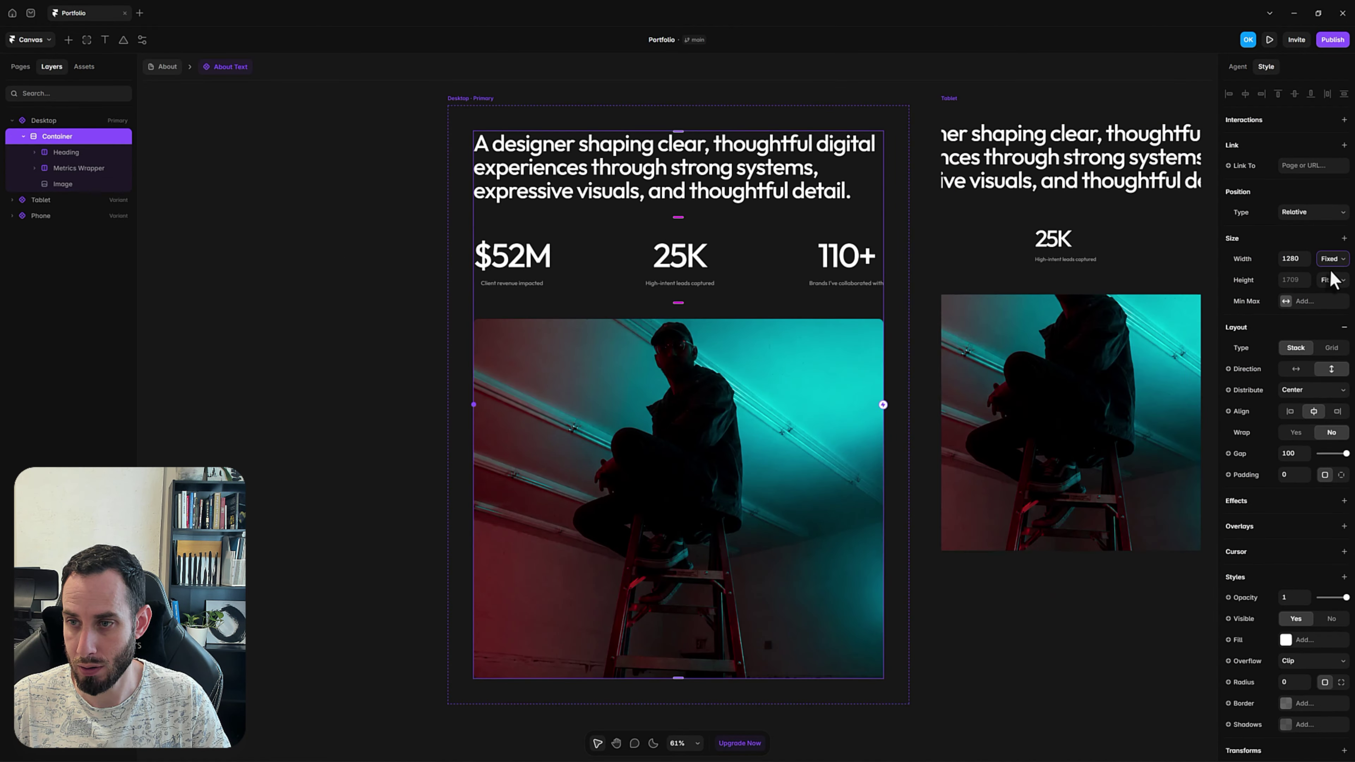
key(ctrl+z)
Add a fixed maximum width of 1280 to the Desktop variant's Container
click(1304, 301)
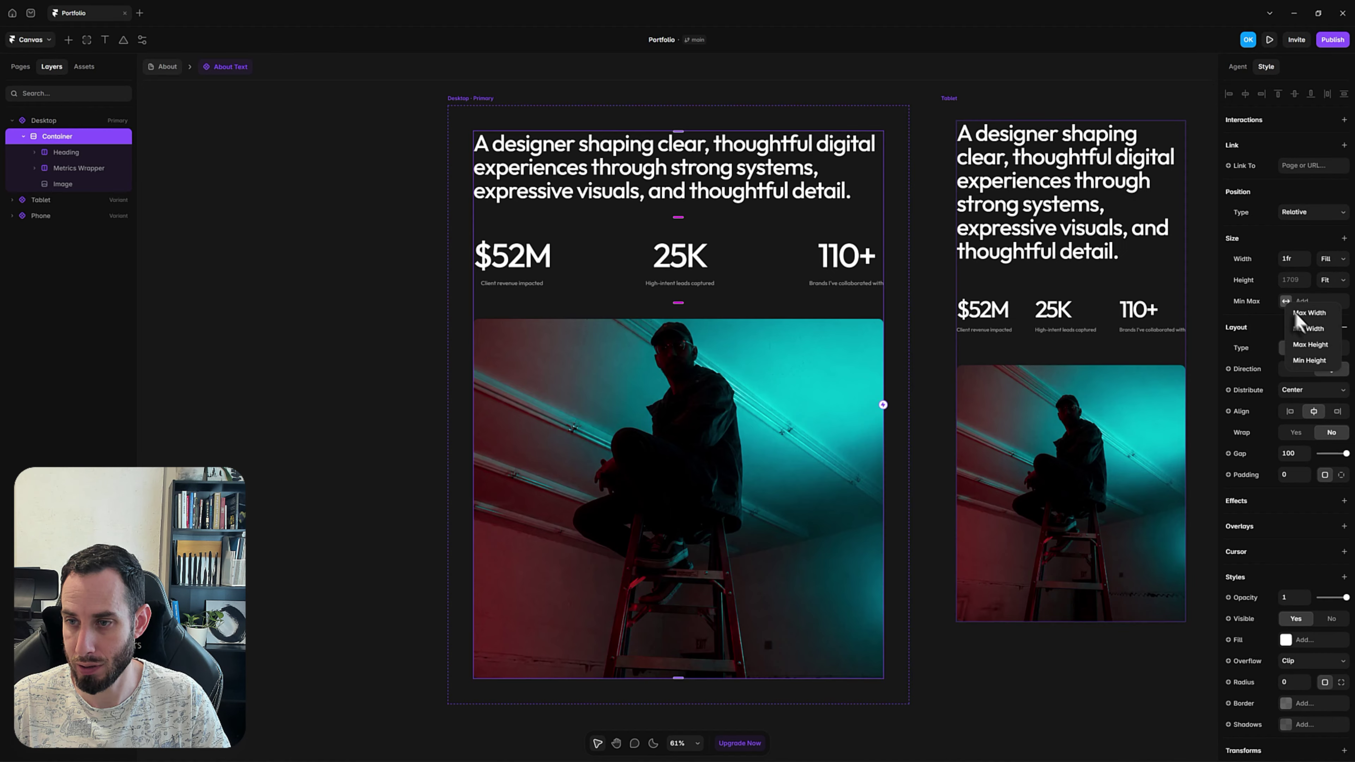
click(1302, 313)
click(1293, 301)
text(1200)
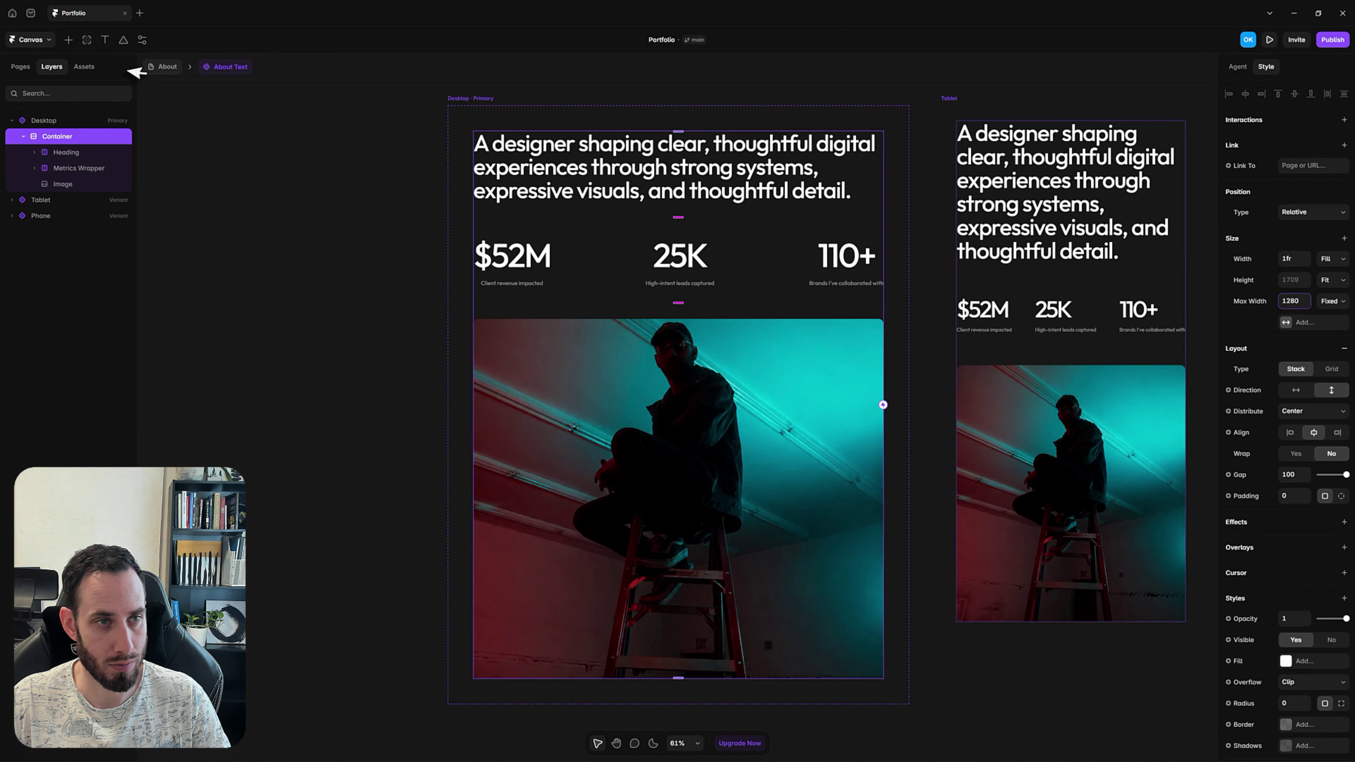
Return to the About page, preview it widened to about 1678 to check the text section's width limit, and close the preview
click(161, 68)
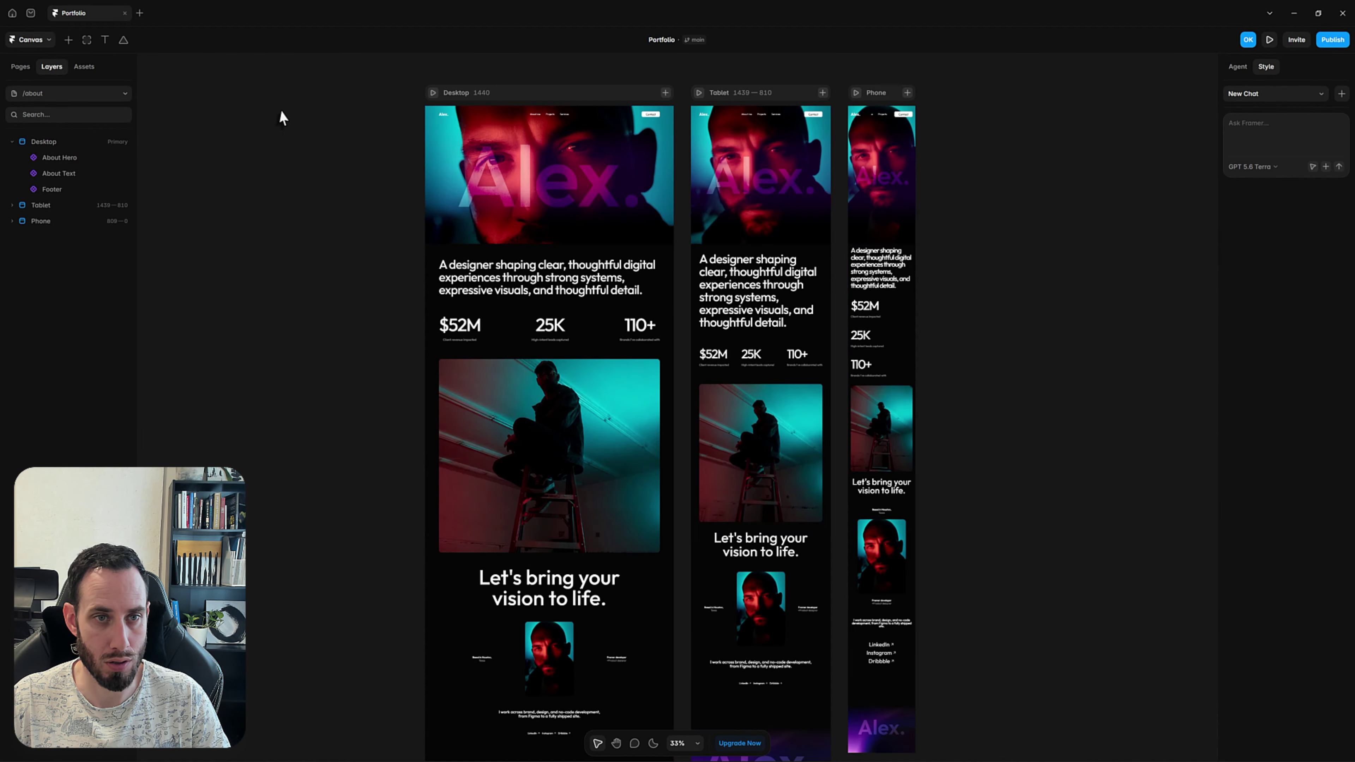
click(433, 93)
scroll(1035, 398, down, 3)
drag(1064, 398, 1132, 420)
scroll(901, 335, up, 3)
scroll(902, 335, down, 5)
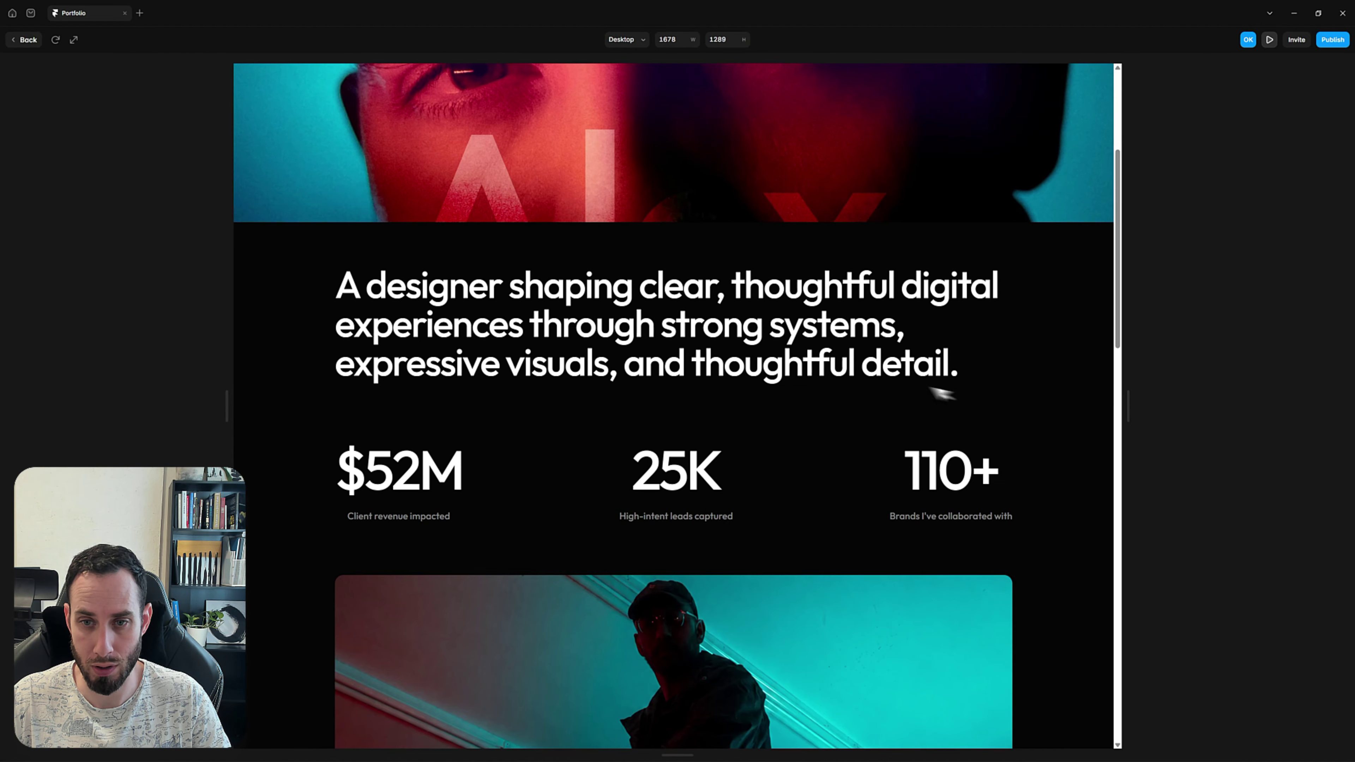
scroll(944, 388, up, 5)
key(Escape)
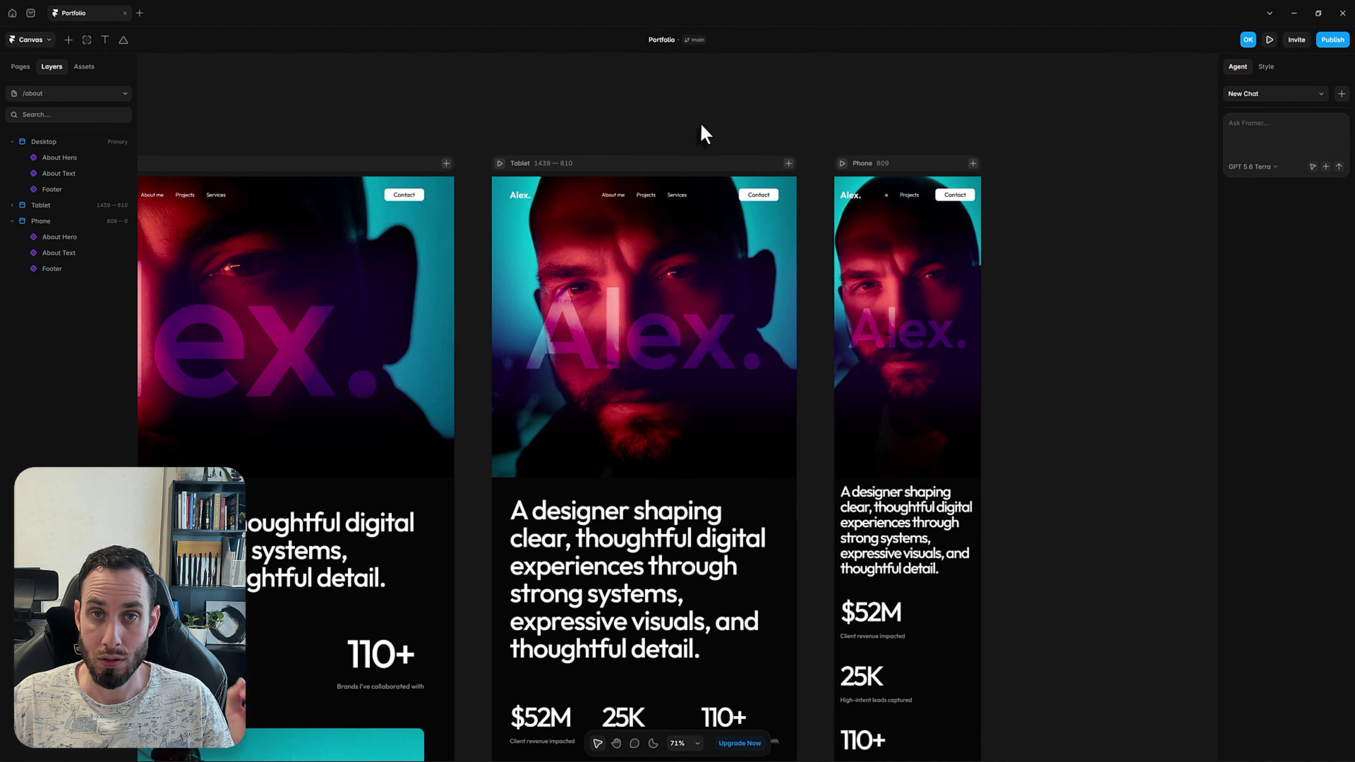